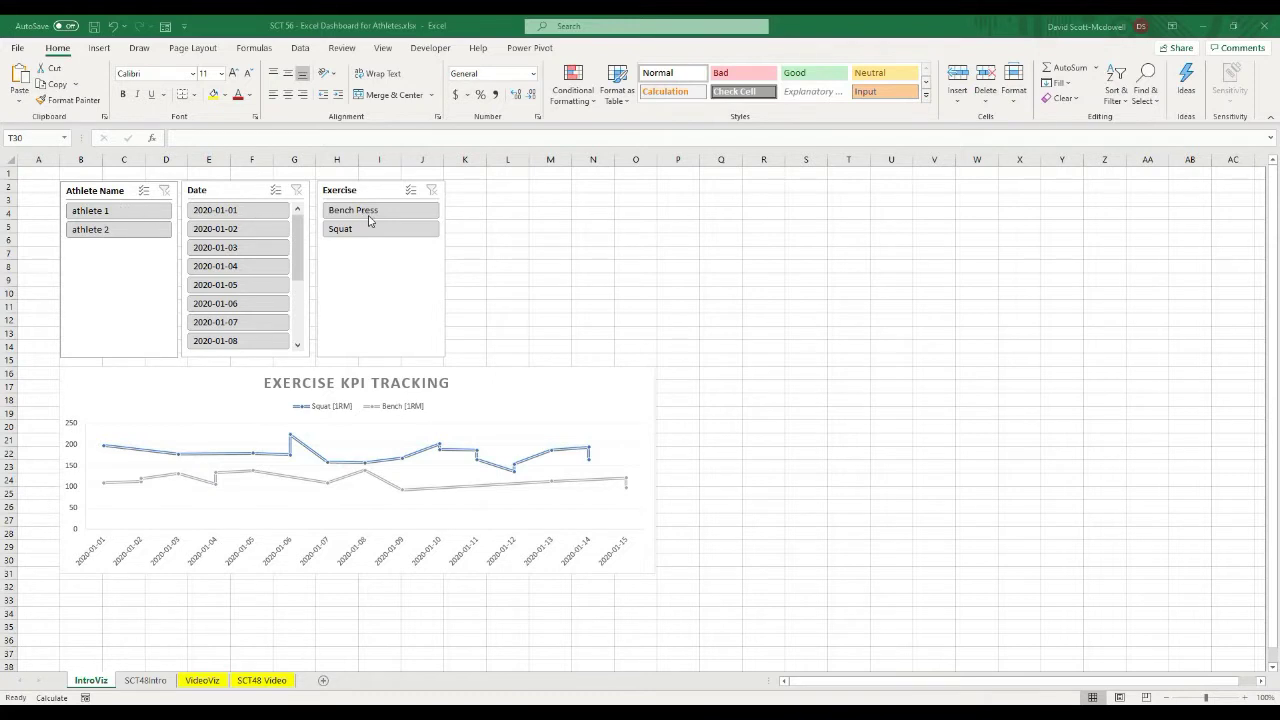
- Filter the Exercise KPI Tracking chart to athlete 1's Bench Press results
left_click(101, 218)
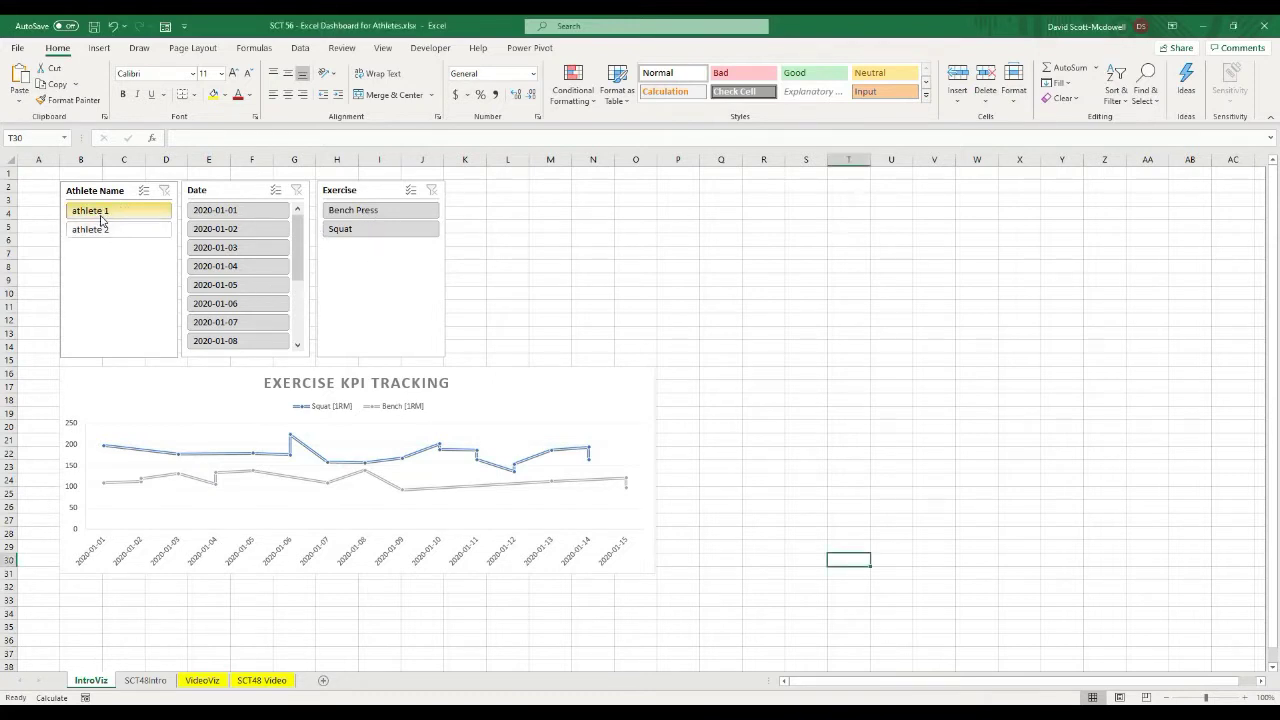
left_click(355, 231)
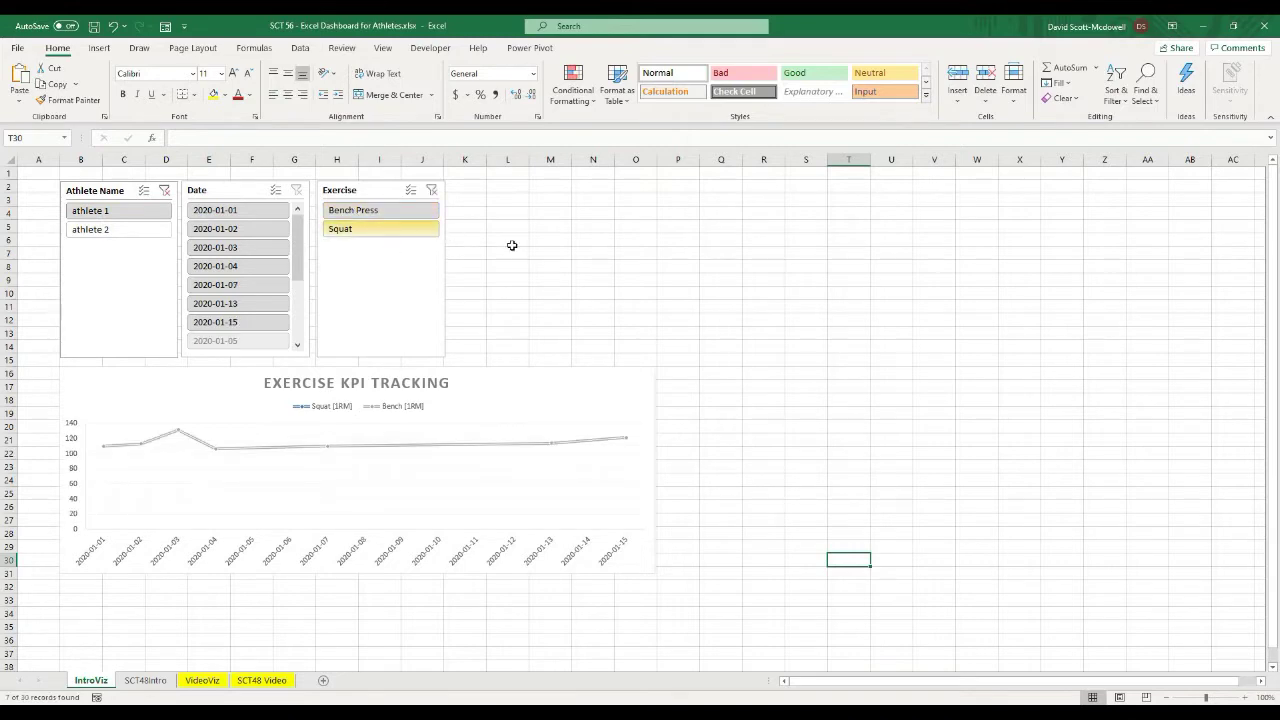
key("alt+c")
left_click(550, 241)
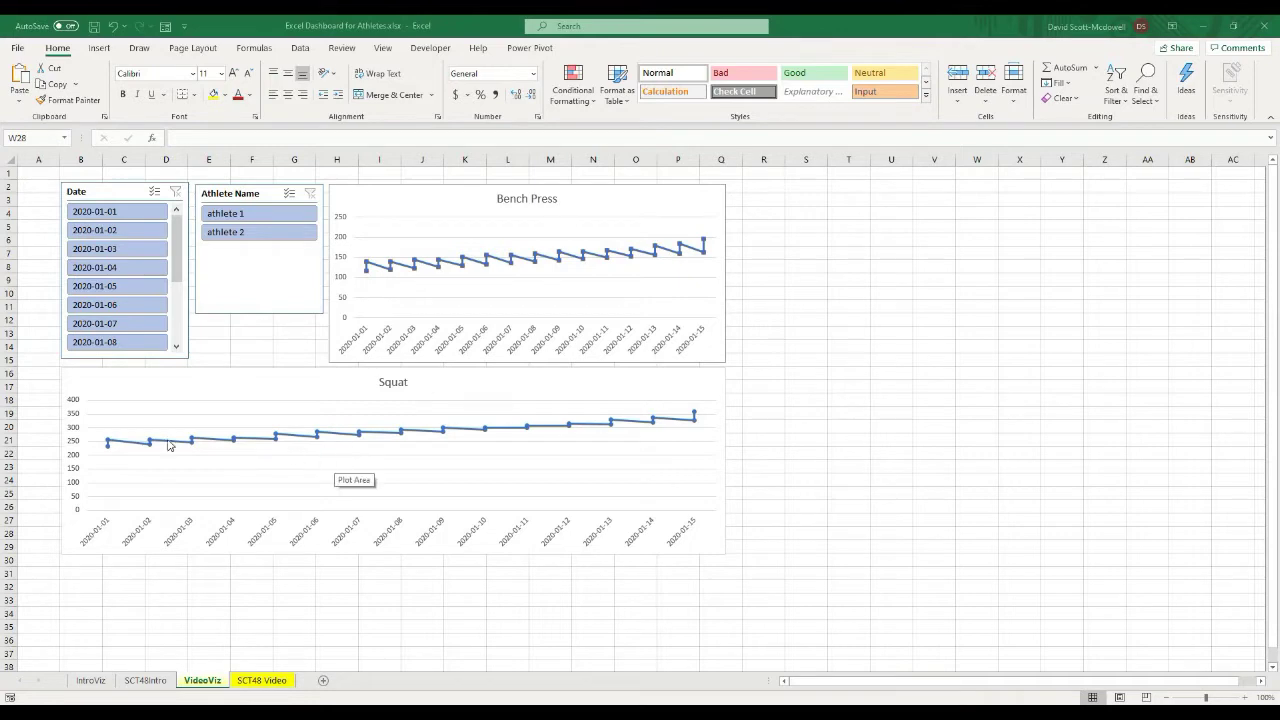
- Filter the Bench Press and Squat charts by athlete, excluding the dates 2020-01-01, 2020-01-03, 2020-01-06 and 2020-01-07
left_click(246, 216)
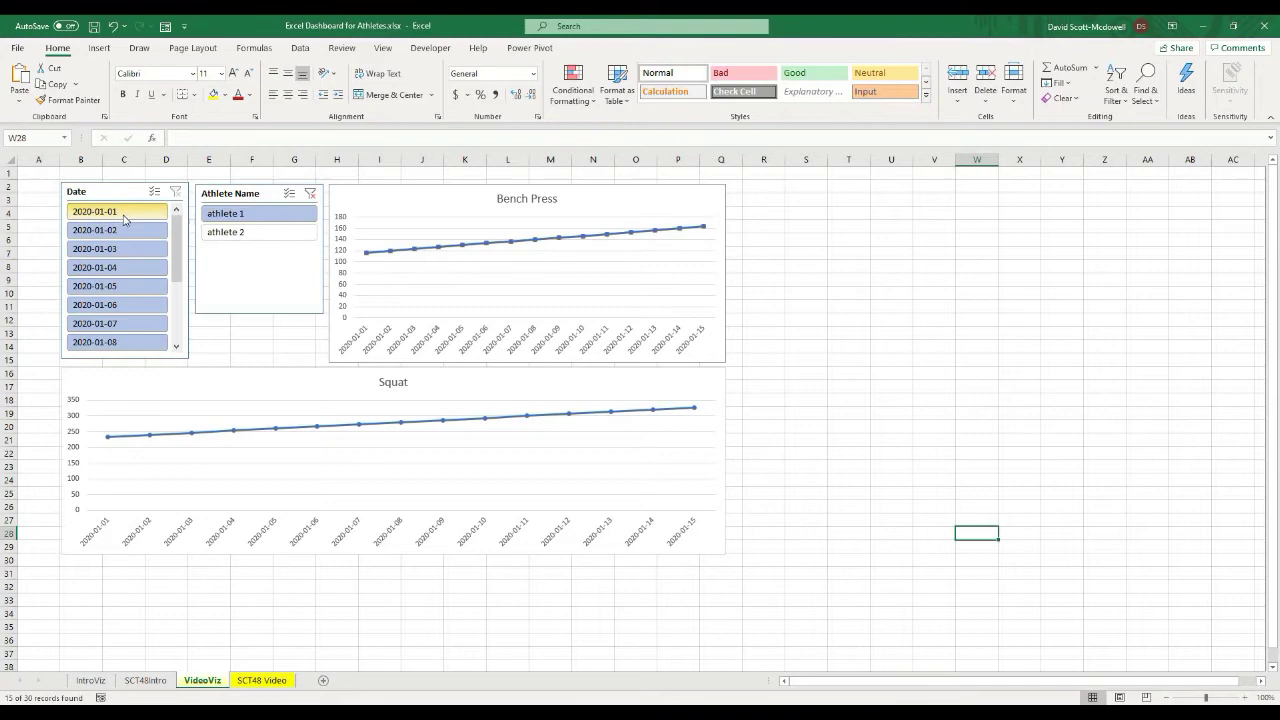
left_click(116, 305, "ctrl")
left_click(118, 335, "ctrl")
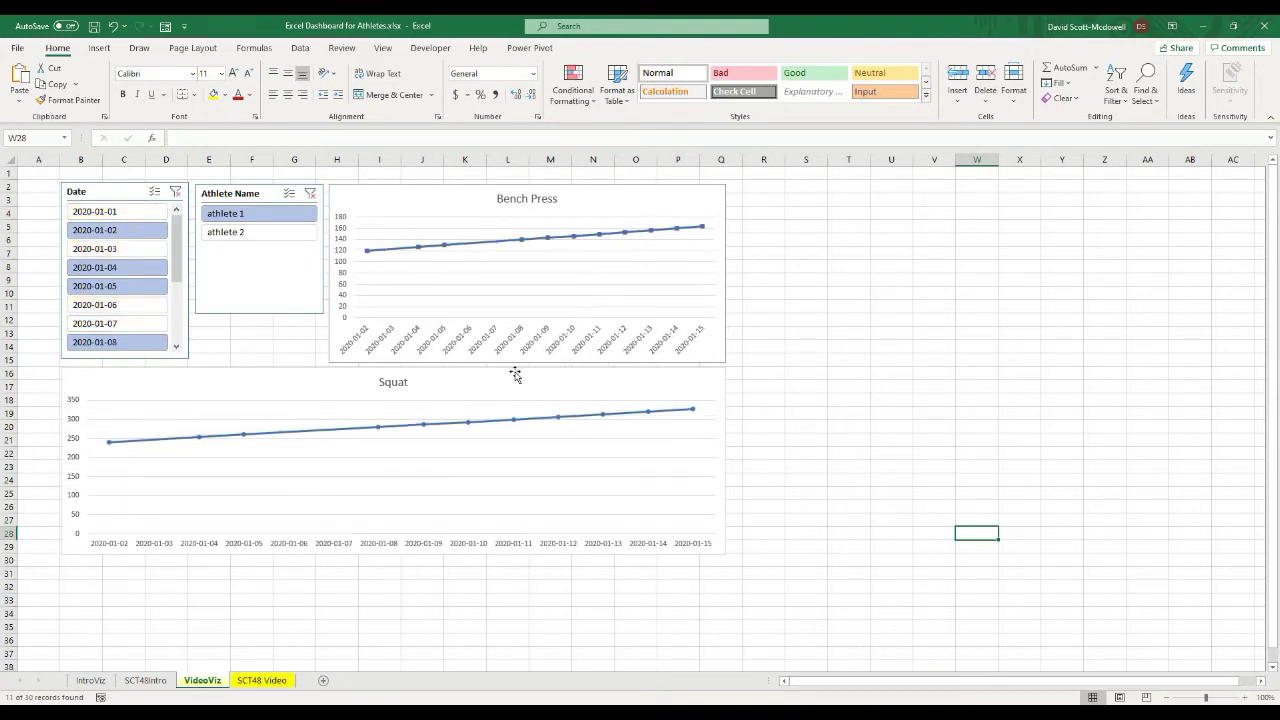
left_click(226, 240)
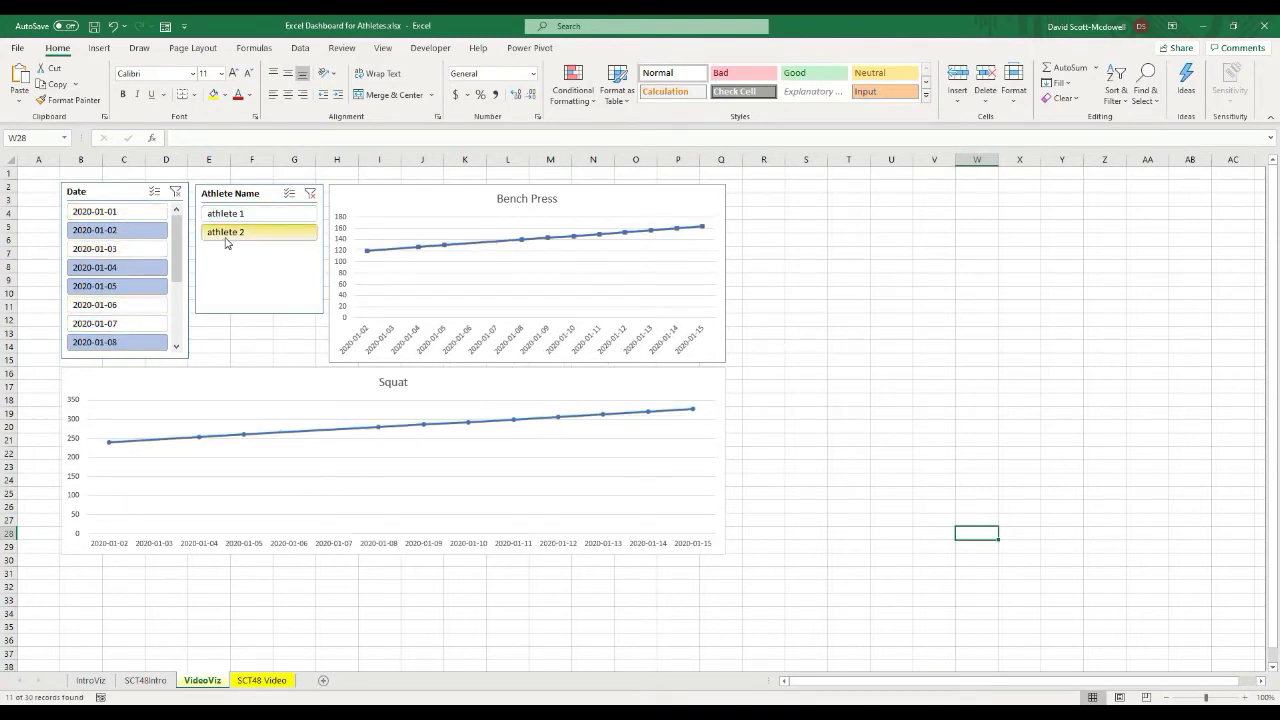
- Clear the Athlete Name and Date filters so both charts use all records again
left_click(310, 193)
left_click(176, 191)
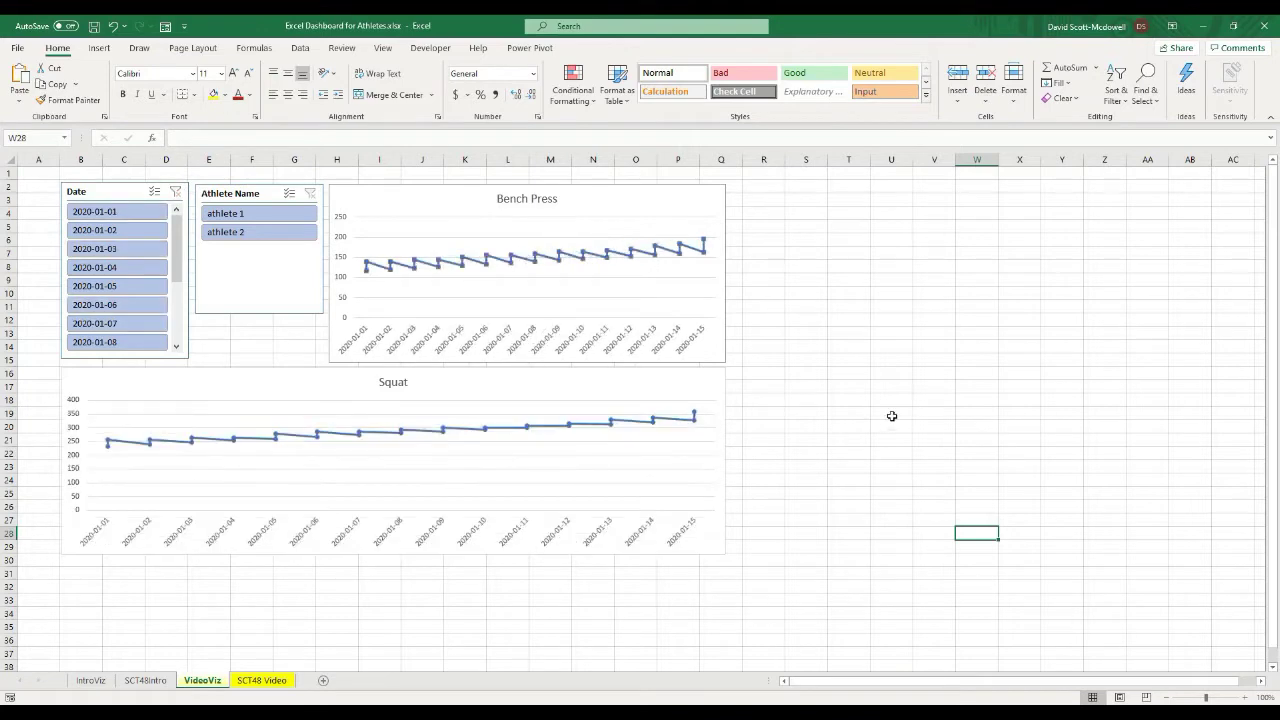
left_click(891, 415)
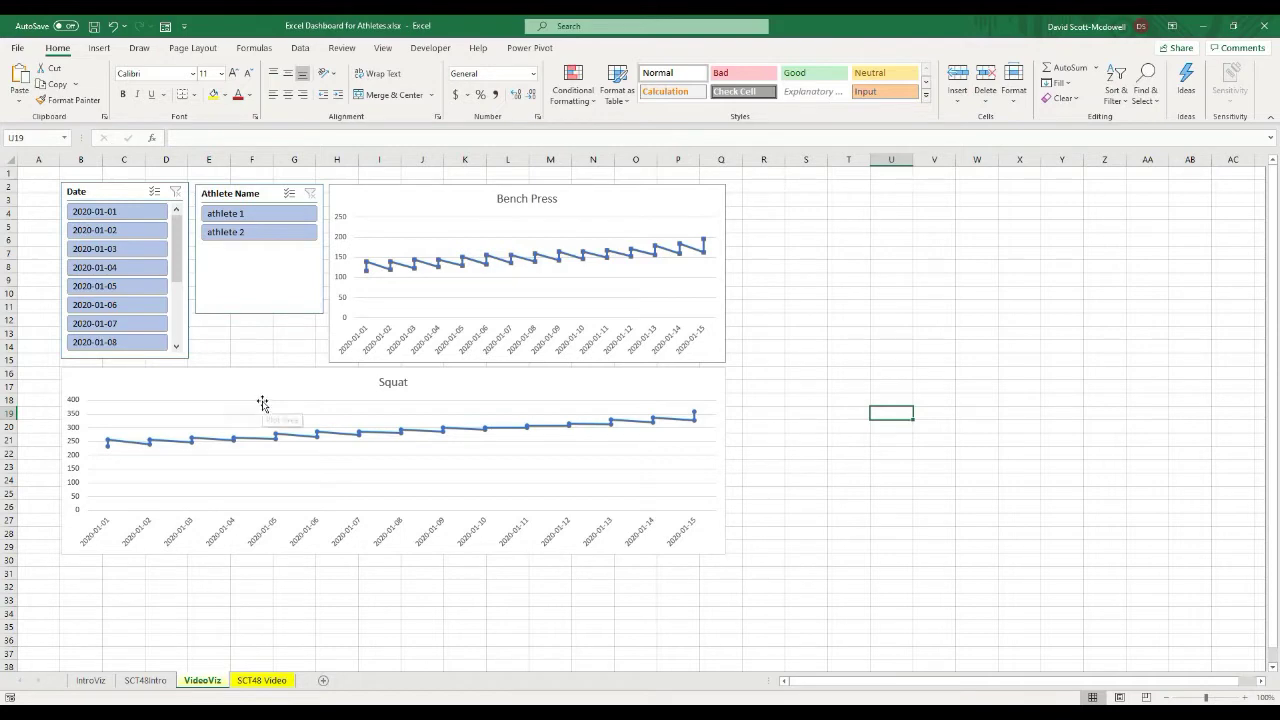
left_click(906, 426)
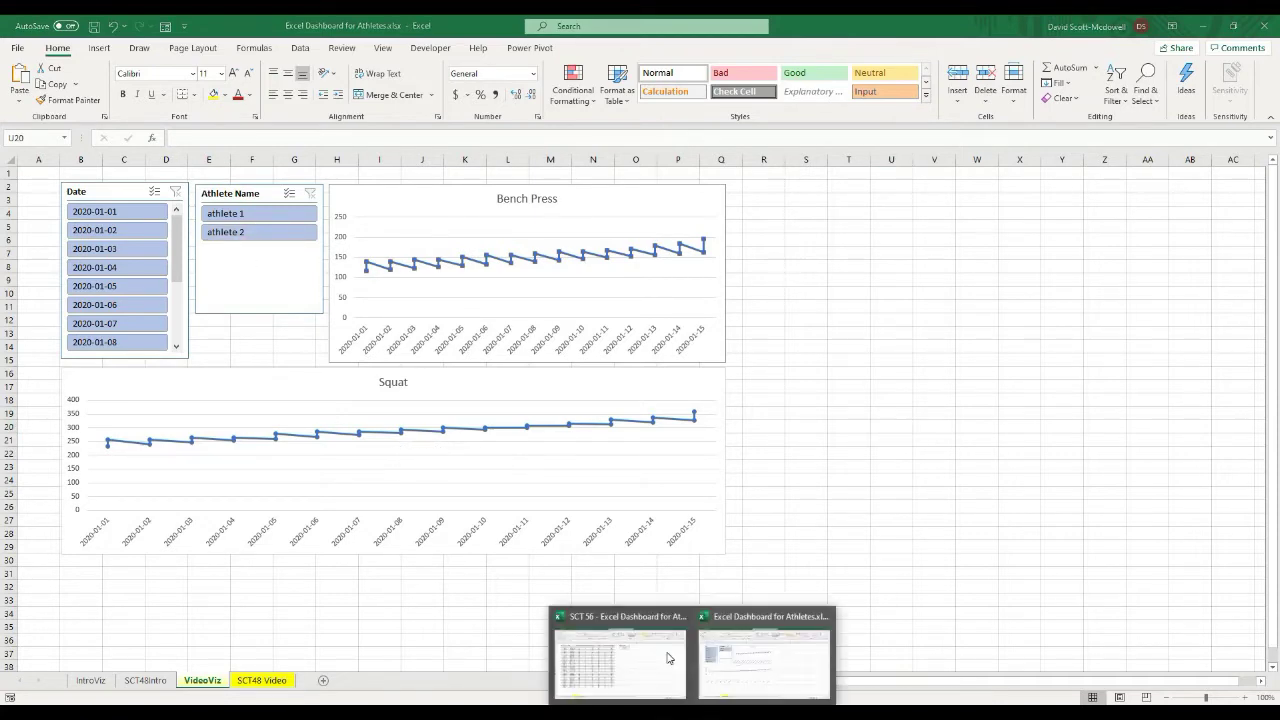
- Switch to the SCT 56 - Excel Dashboard for Athletes workbook with the athlete data table
left_click(666, 654)
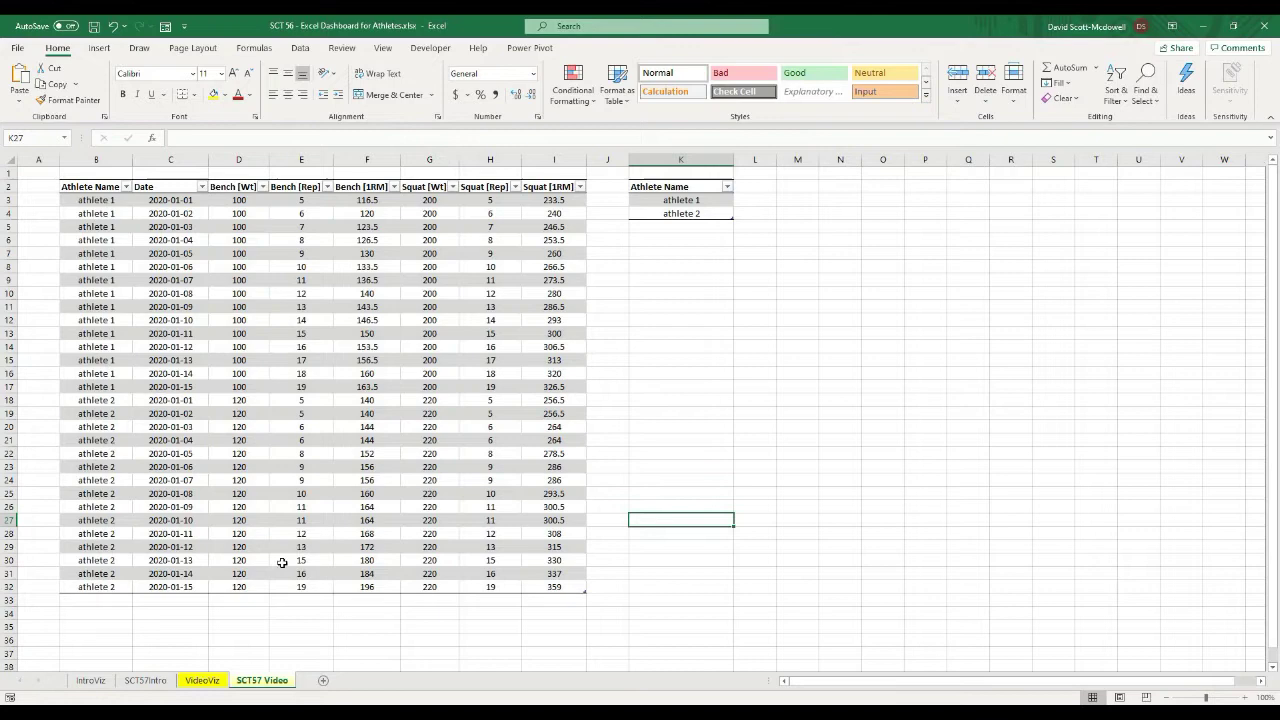
key("Down")
key("Down")
key("Down")
key("Down")
key("Down")
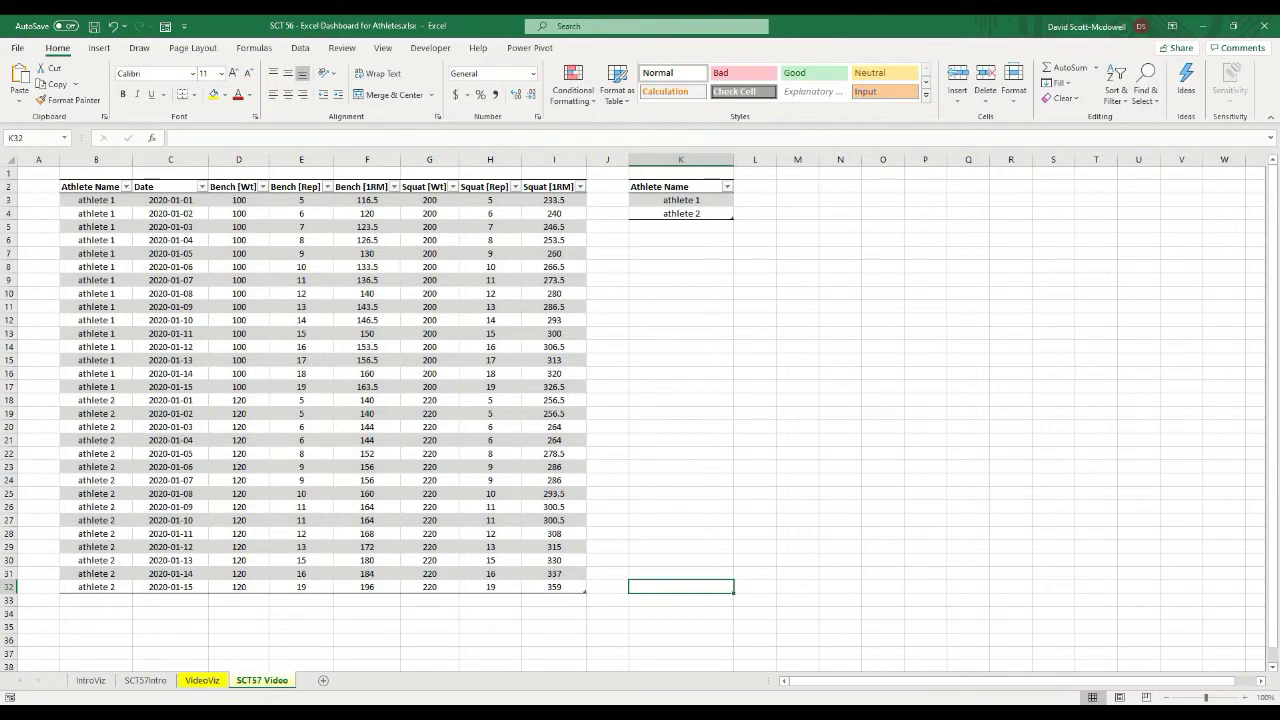
left_click(717, 332)
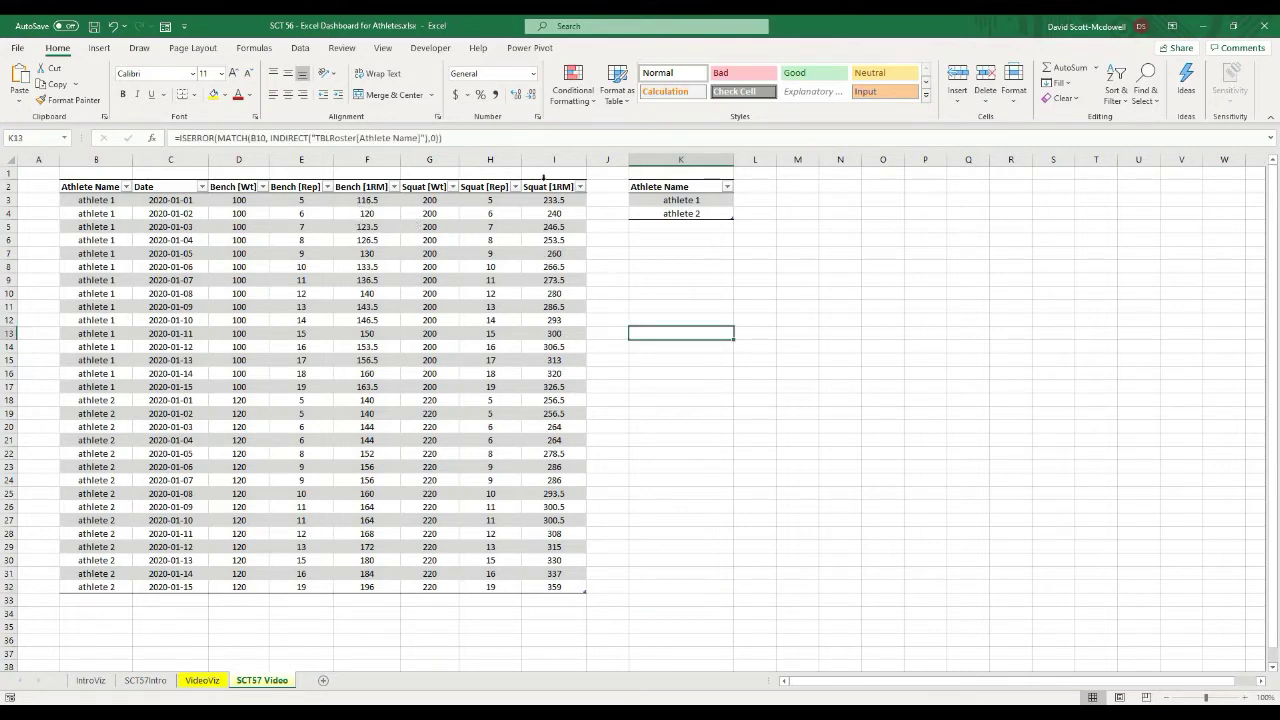
- Move the Bench [1RM] column of the athlete table to directly before the Squat [1RM] column
left_click(536, 186)
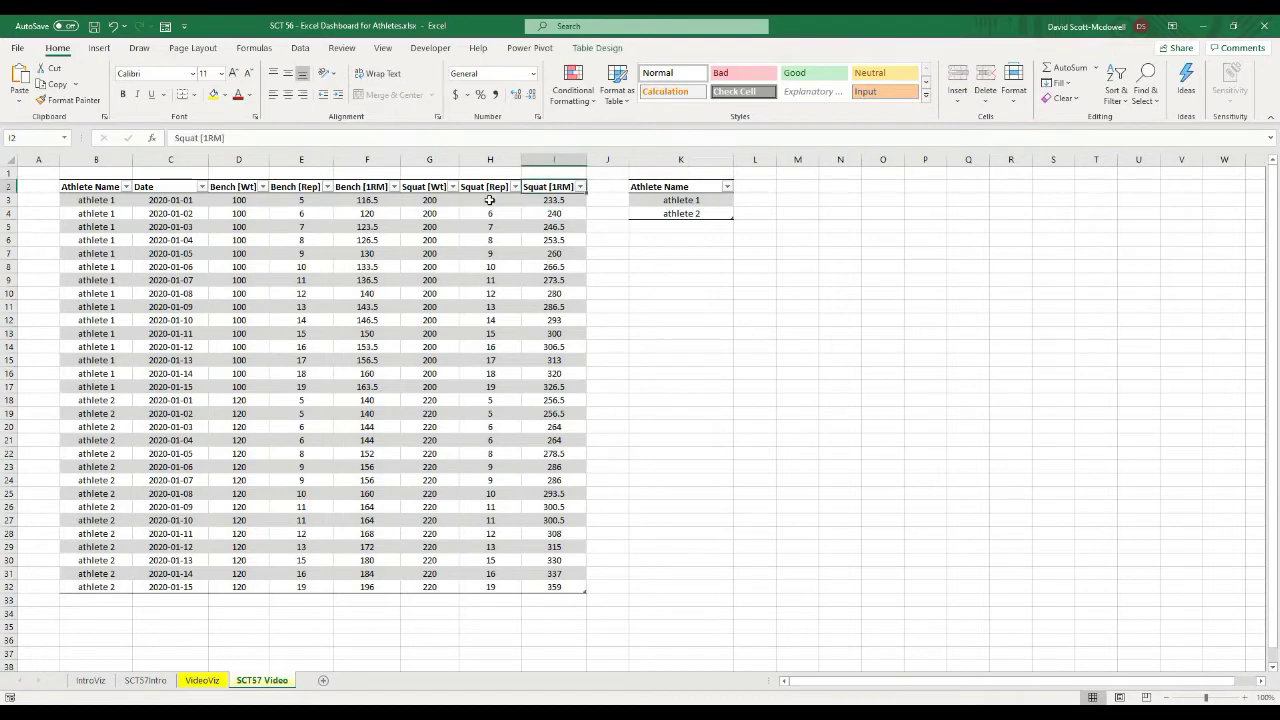
left_click(353, 190)
left_click(549, 186)
left_click(362, 192)
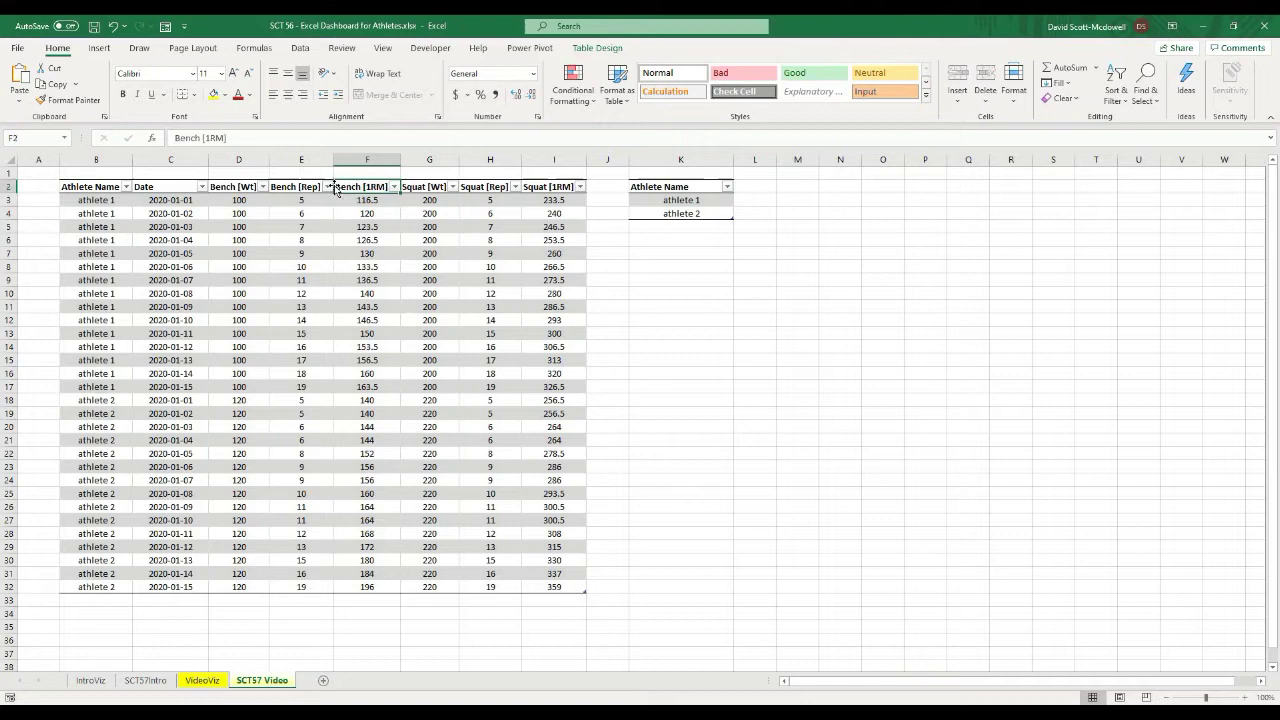
left_click(336, 188)
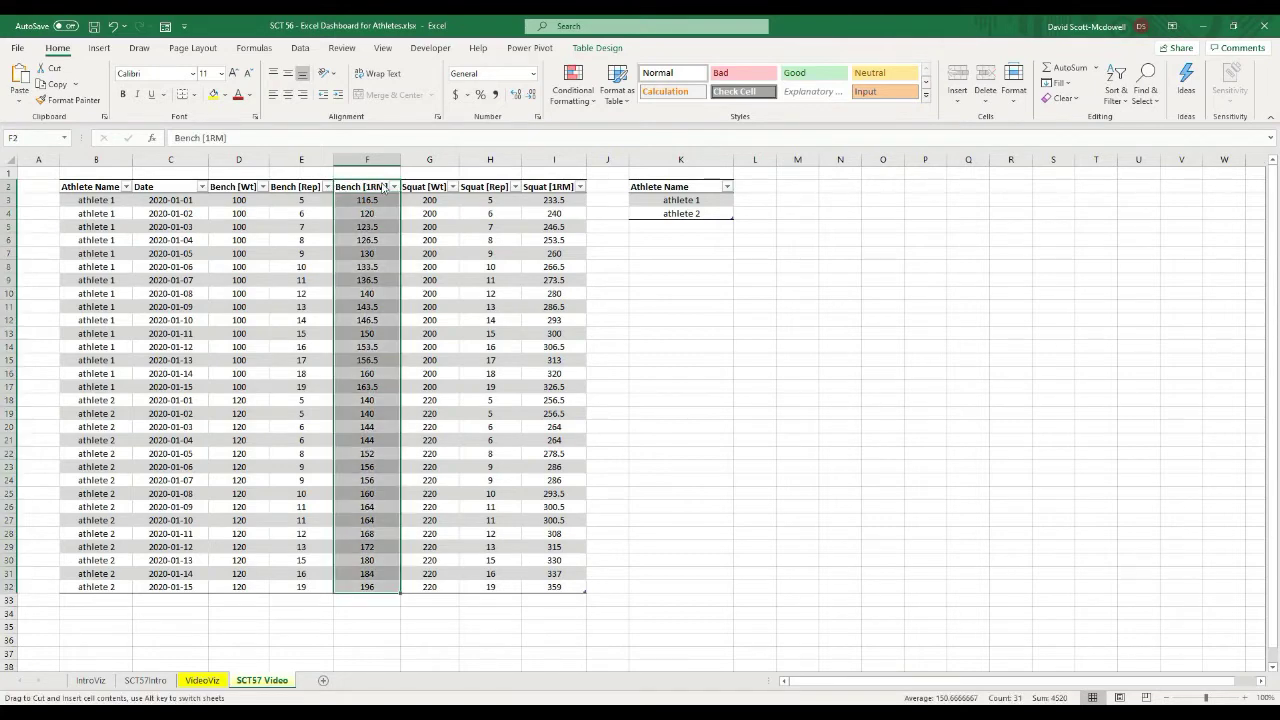
left_click_drag(385, 184, 519, 188)
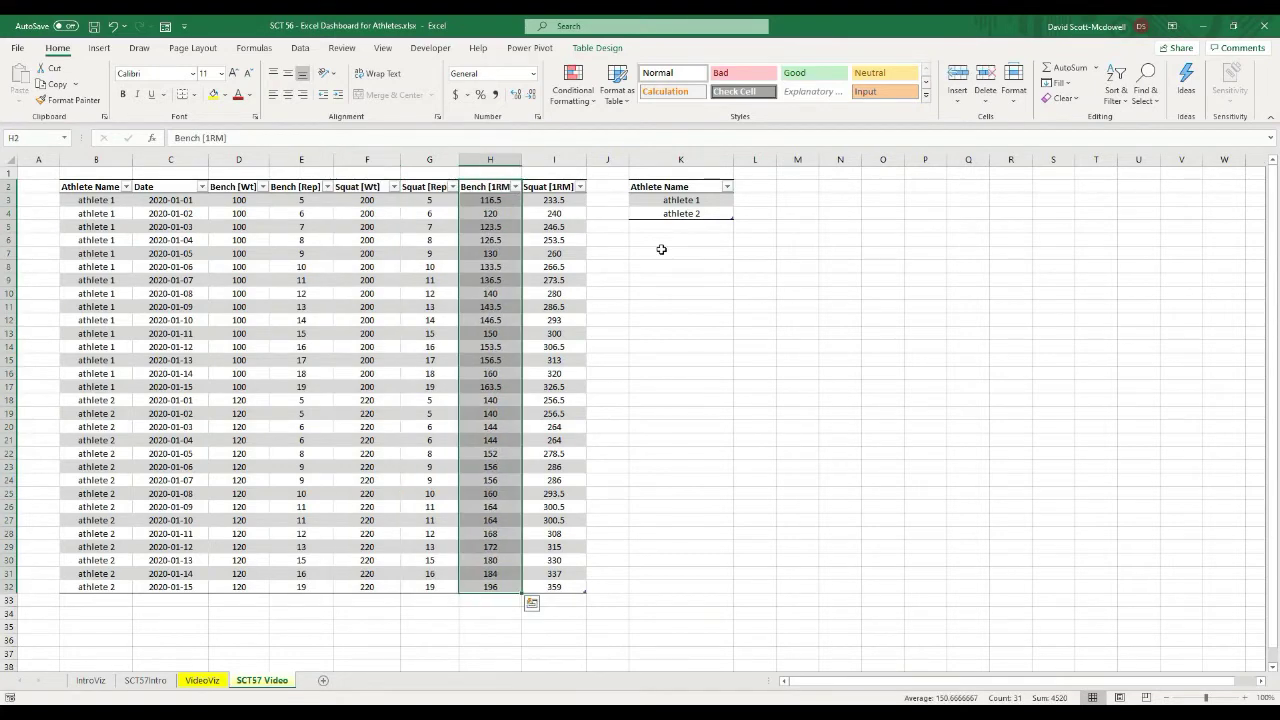
left_click(663, 251)
- Fill the Bench [1RM] and Squat [1RM] header cells with yellow
left_click(482, 188)
left_click(555, 187, "shift")
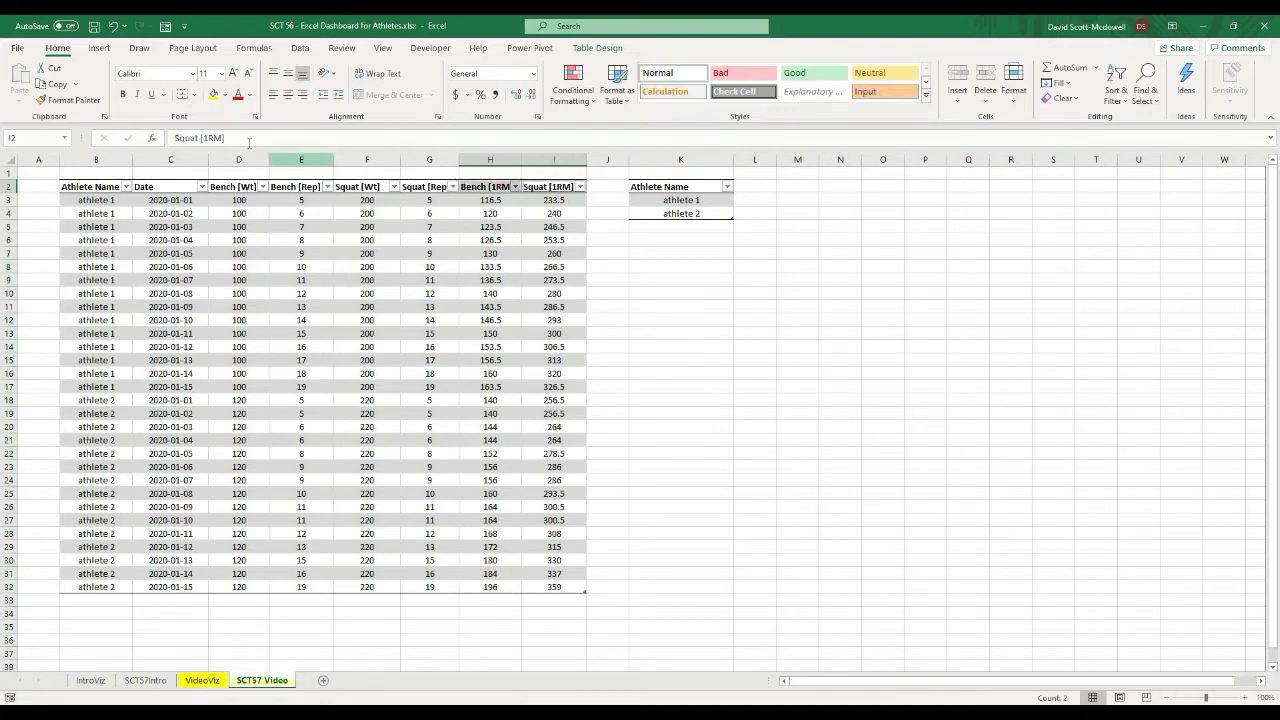
left_click(213, 94)
left_click(857, 398)
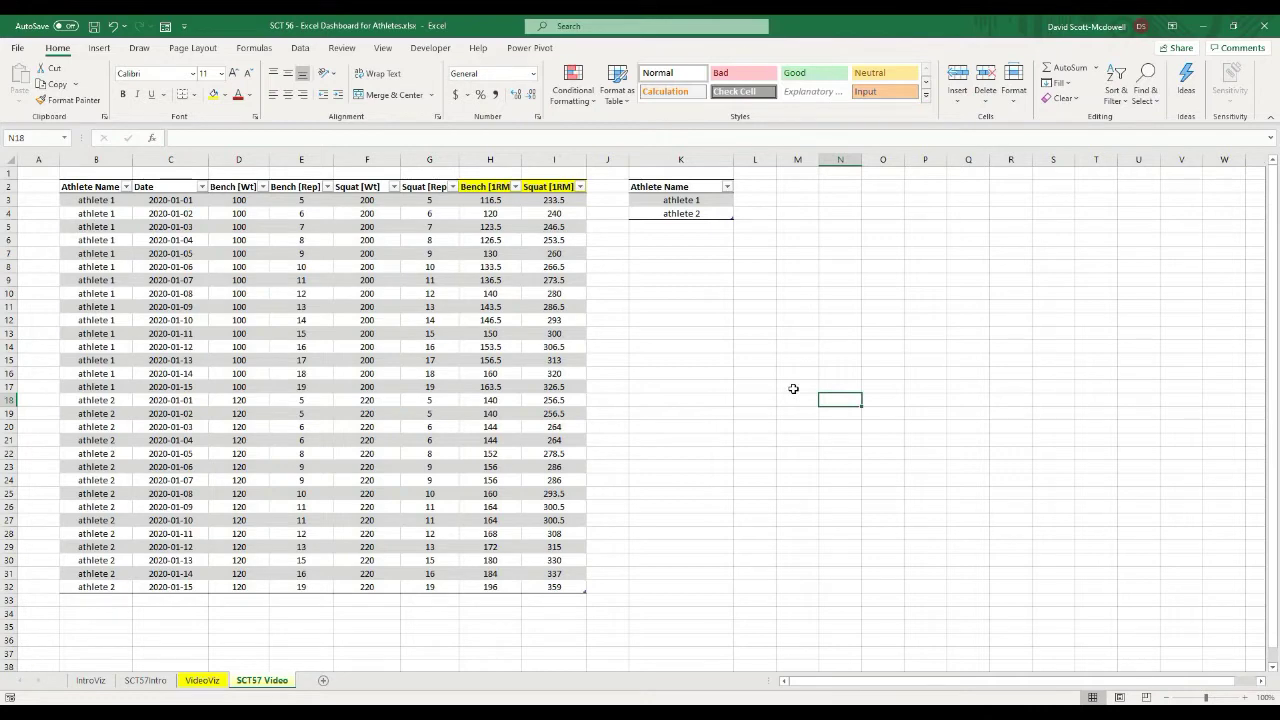
left_click(229, 190)
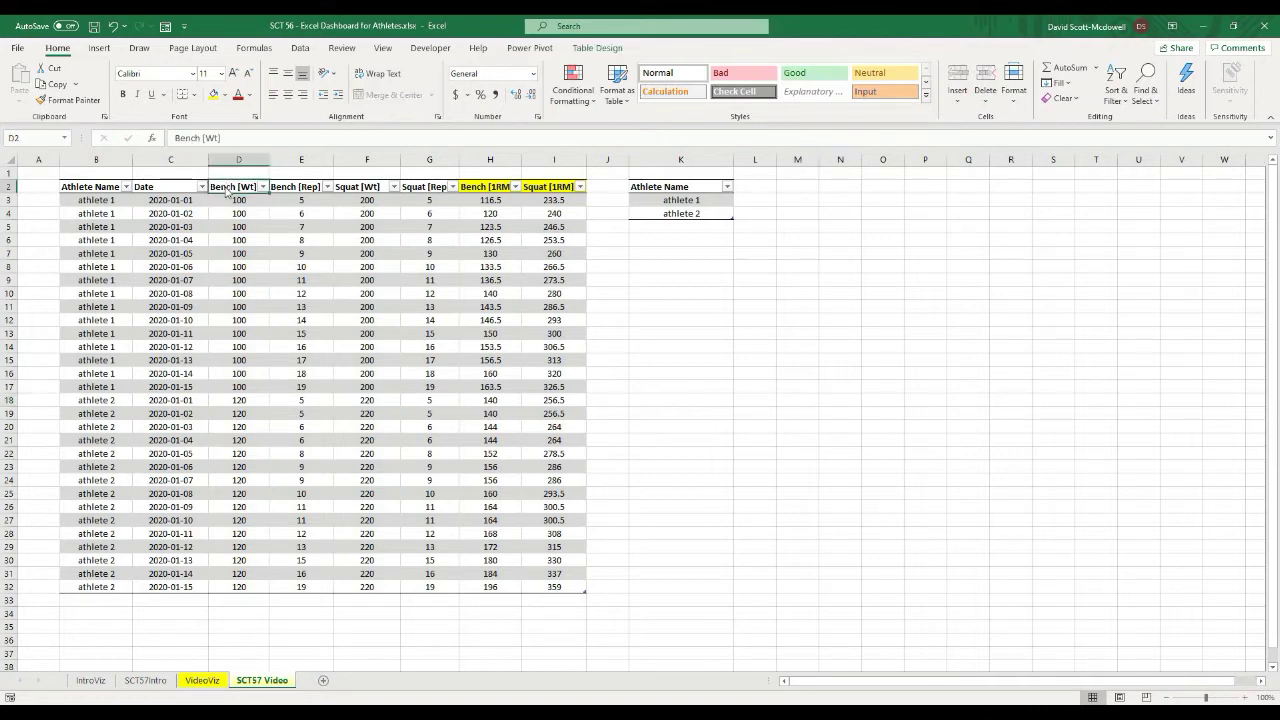
right_click(229, 190)
mouse_move(292, 340)
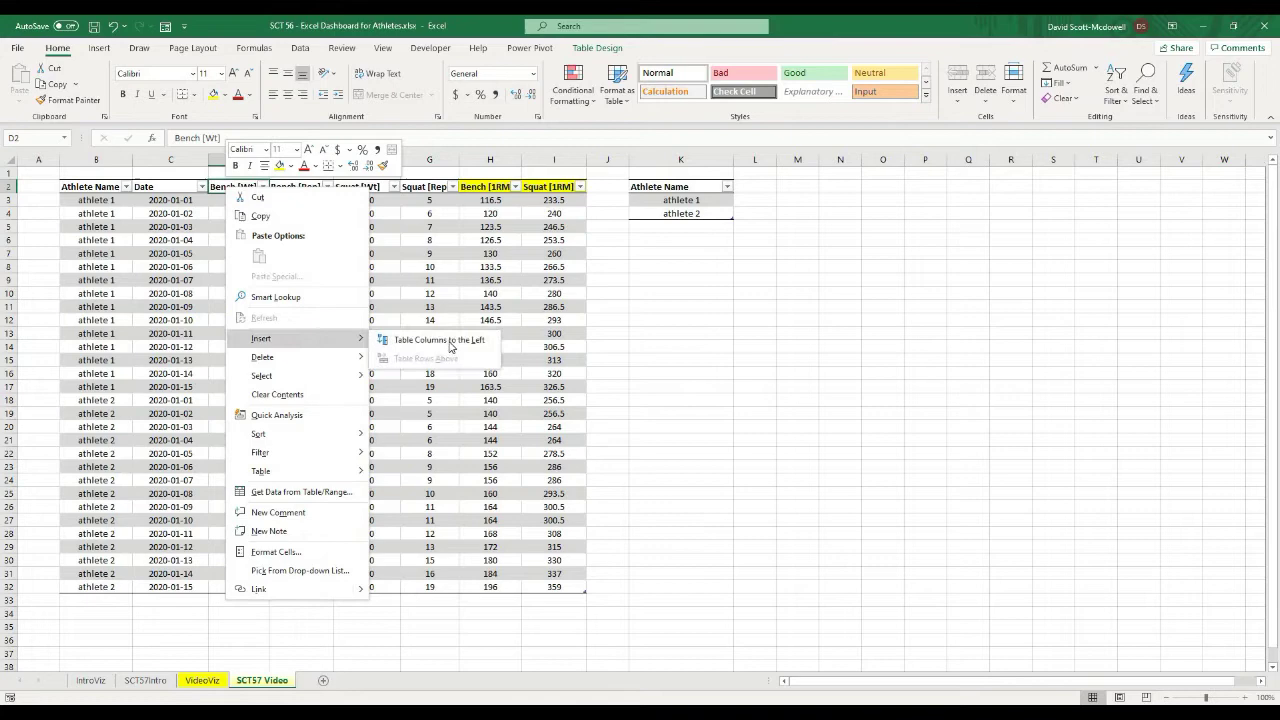
key("Escape")
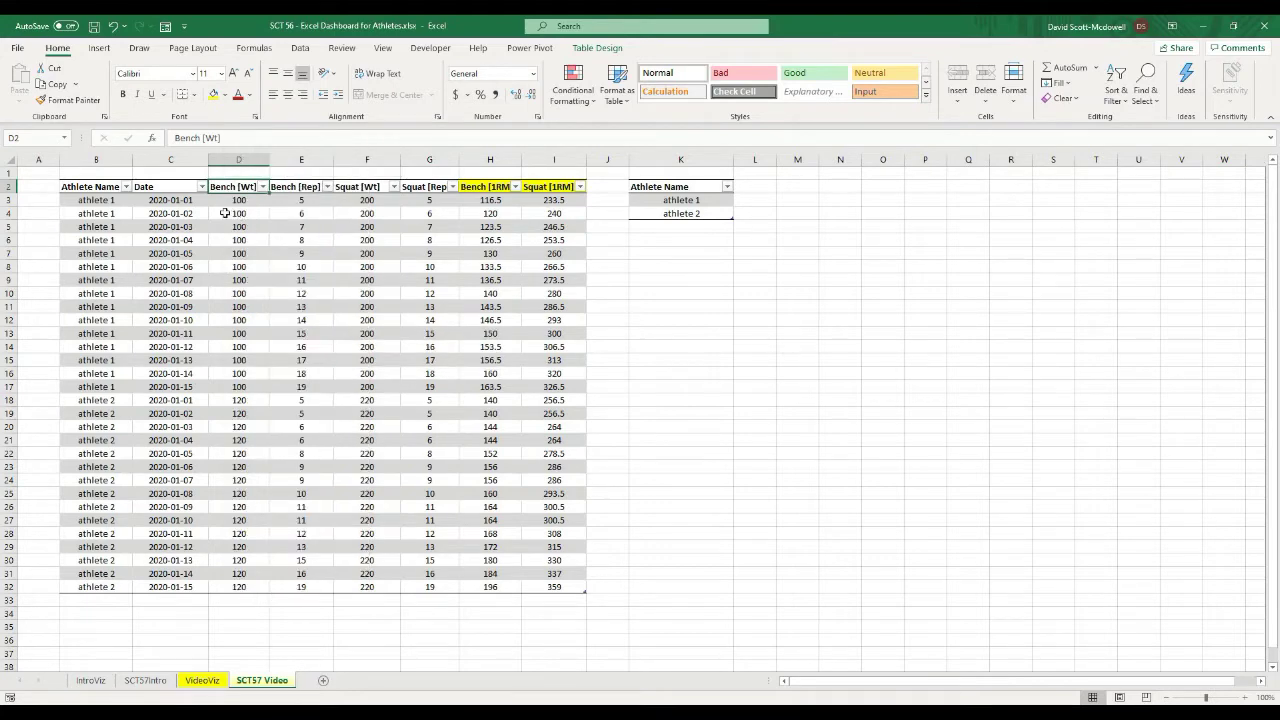
left_click(239, 267)
- Insert a table column between Date and Bench [Wt] and name it Exercise
left_click(219, 187)
right_click(221, 189)
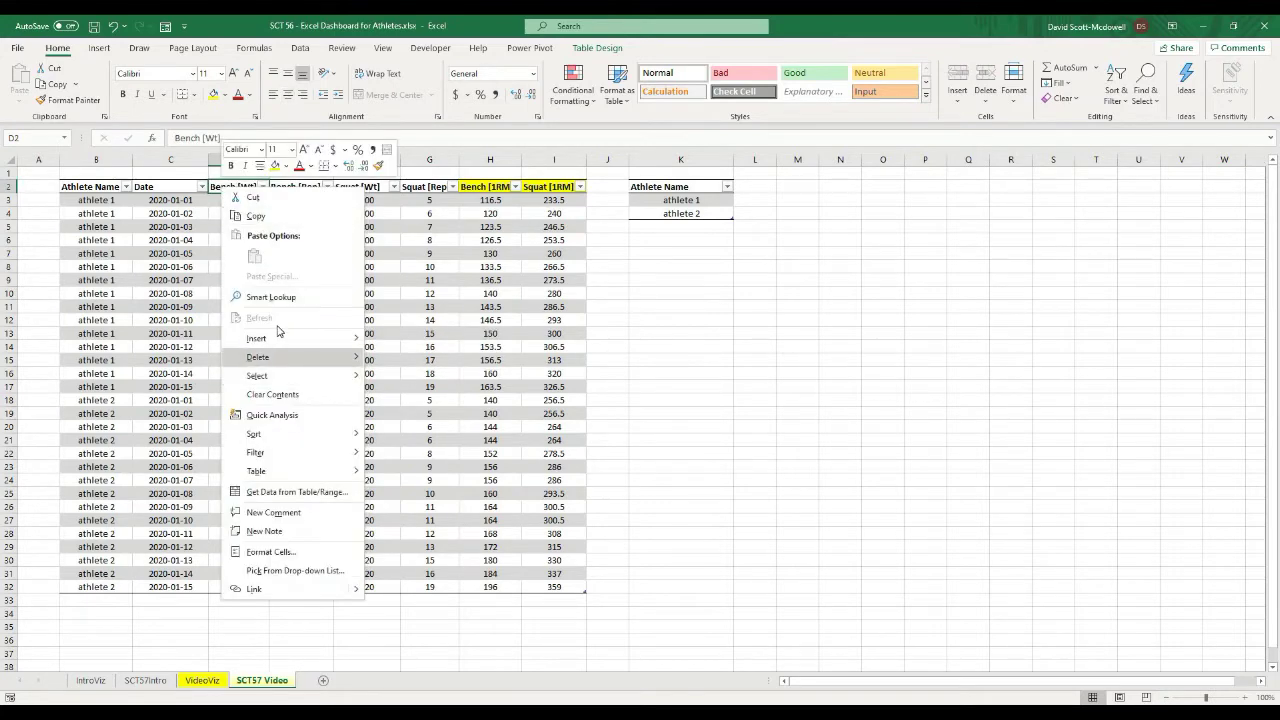
mouse_move(281, 344)
left_click(414, 340)
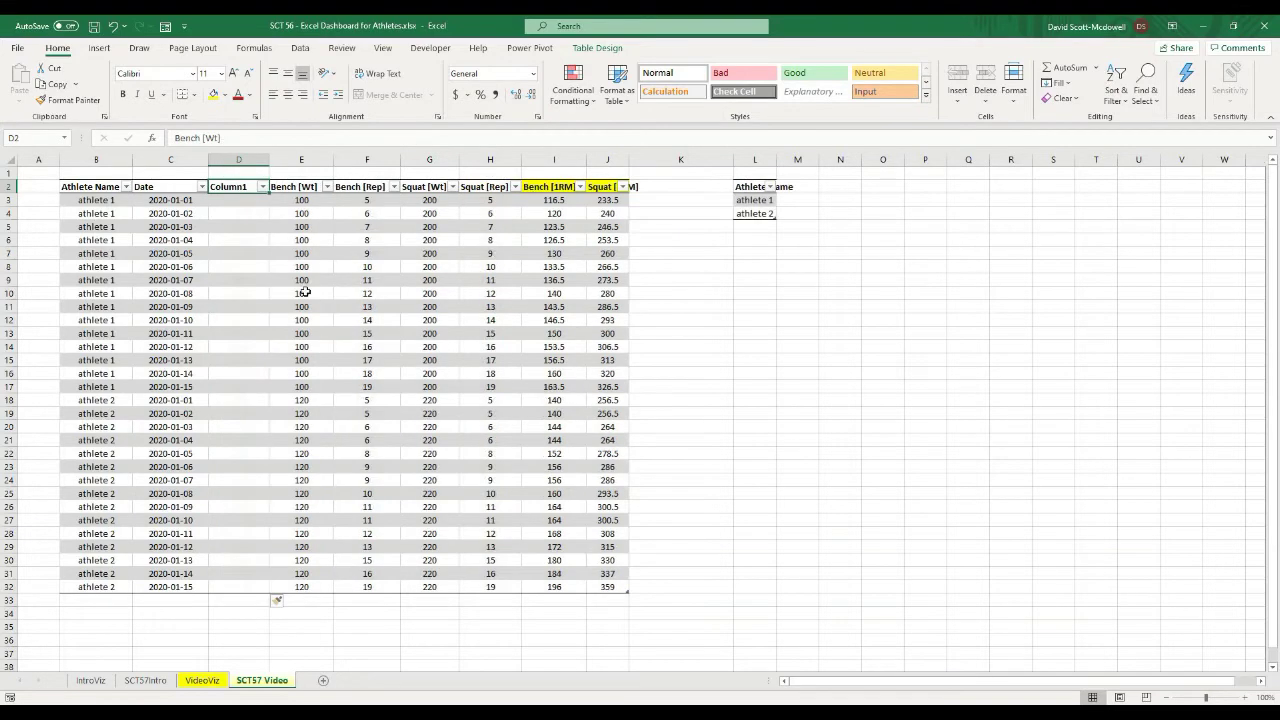
left_click(229, 189)
type("E")
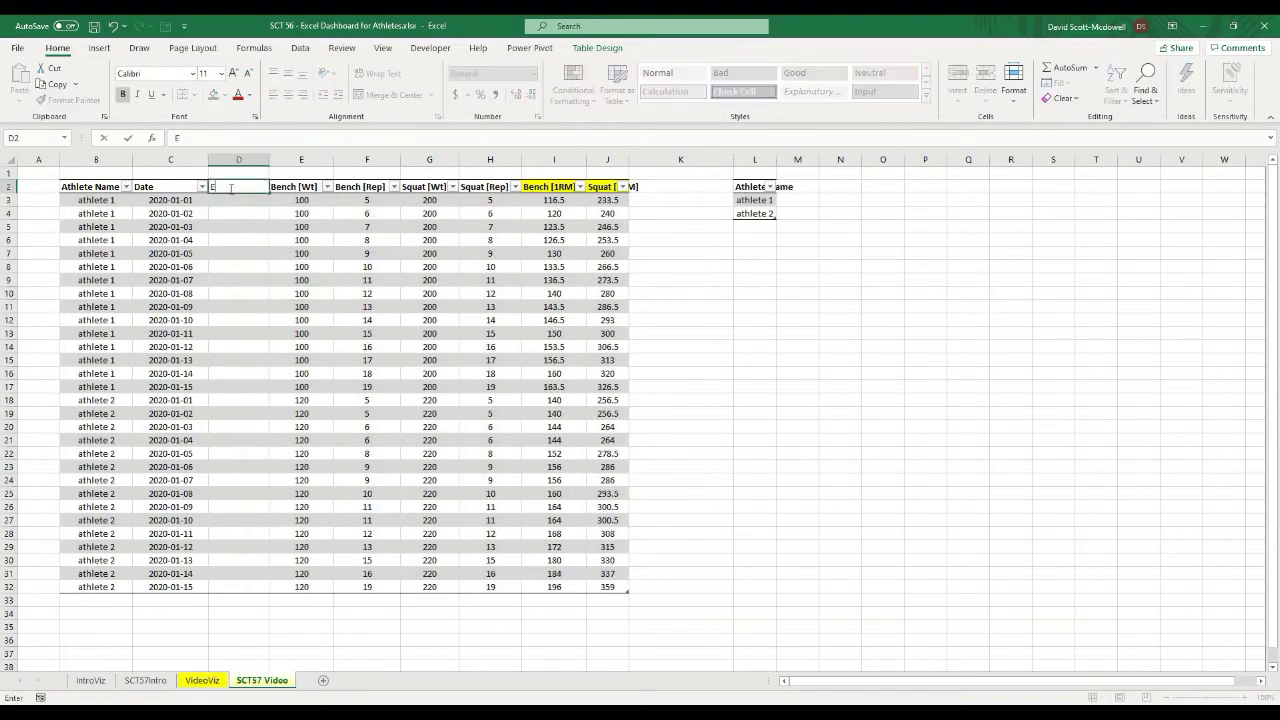
type("xercise")
key("Return")
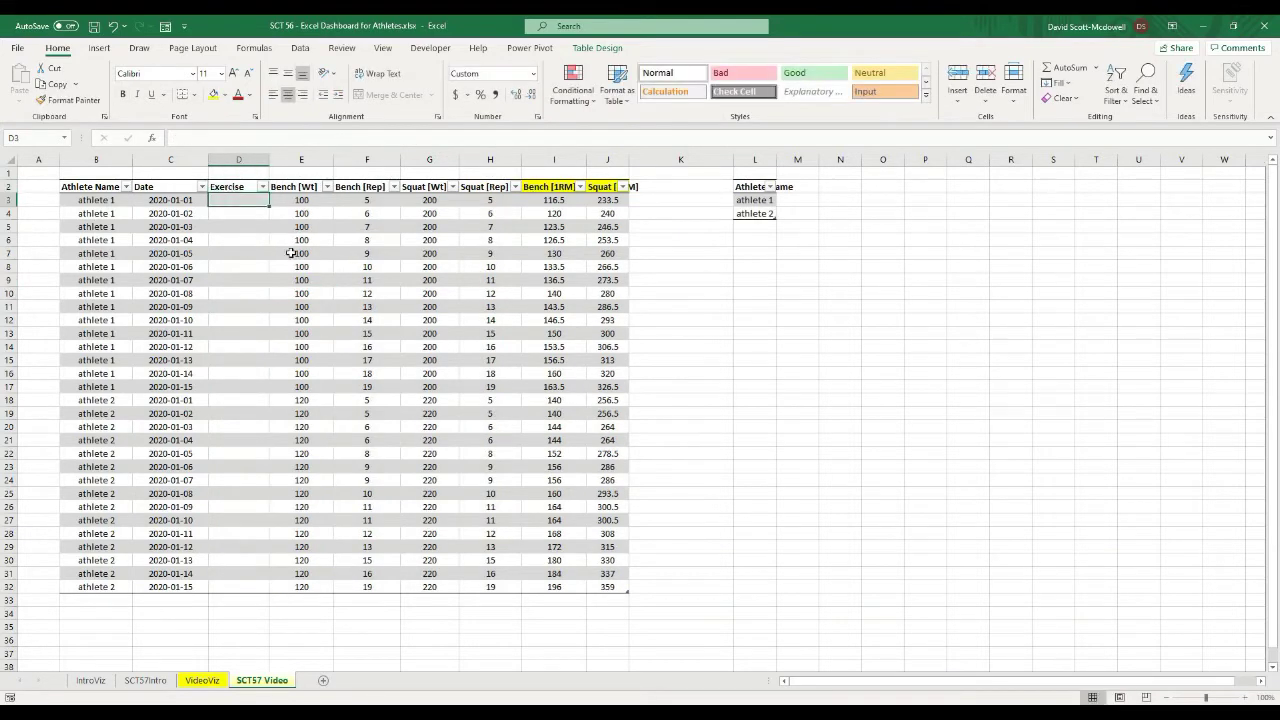
left_click(278, 241)
left_click(229, 202)
left_click(227, 225)
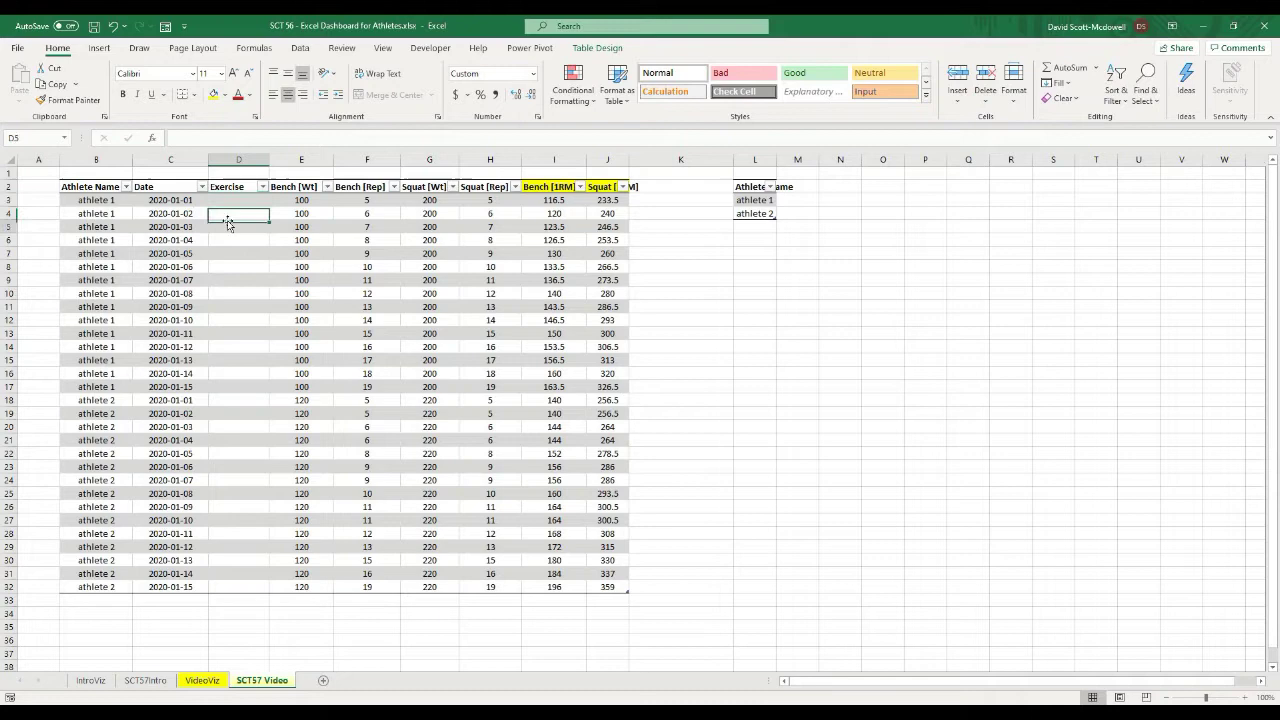
left_click(290, 242)
- Rename the Bench [Wt] header to [Wt] and the Bench [Rep] header to [Reps]
left_click(290, 187)
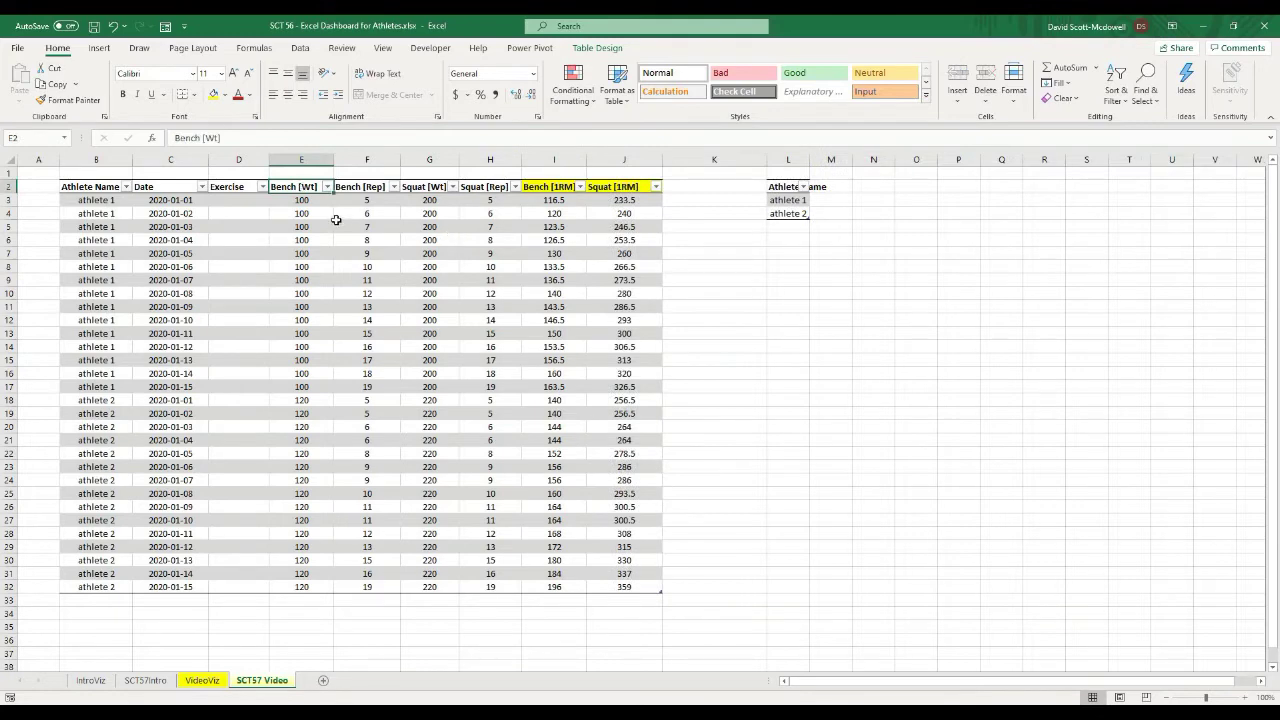
type("[W")
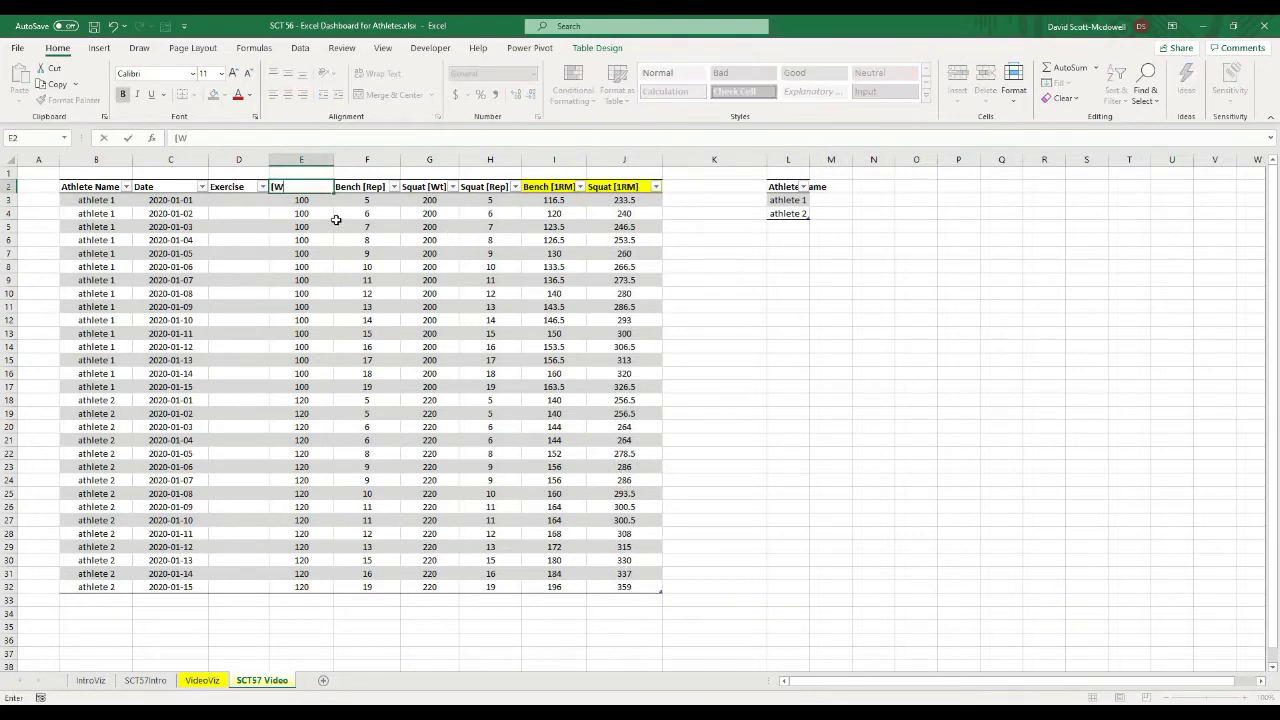
key("Tab")
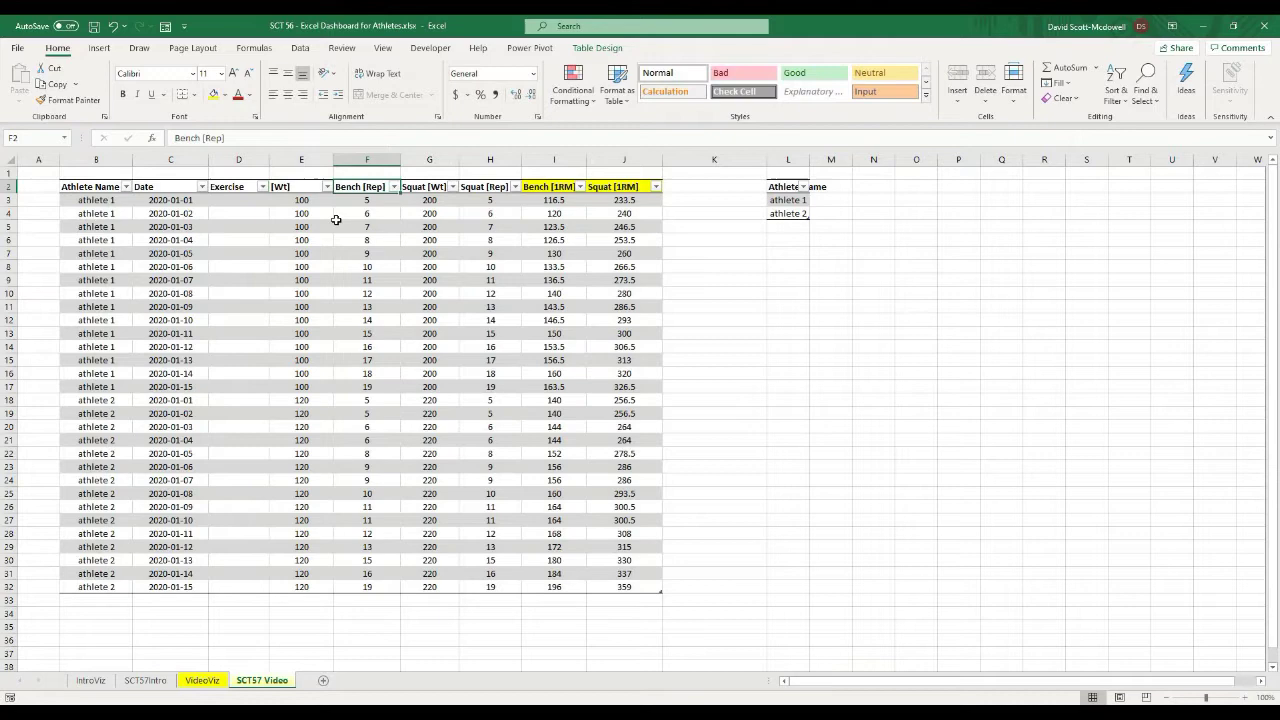
type("[Reps")
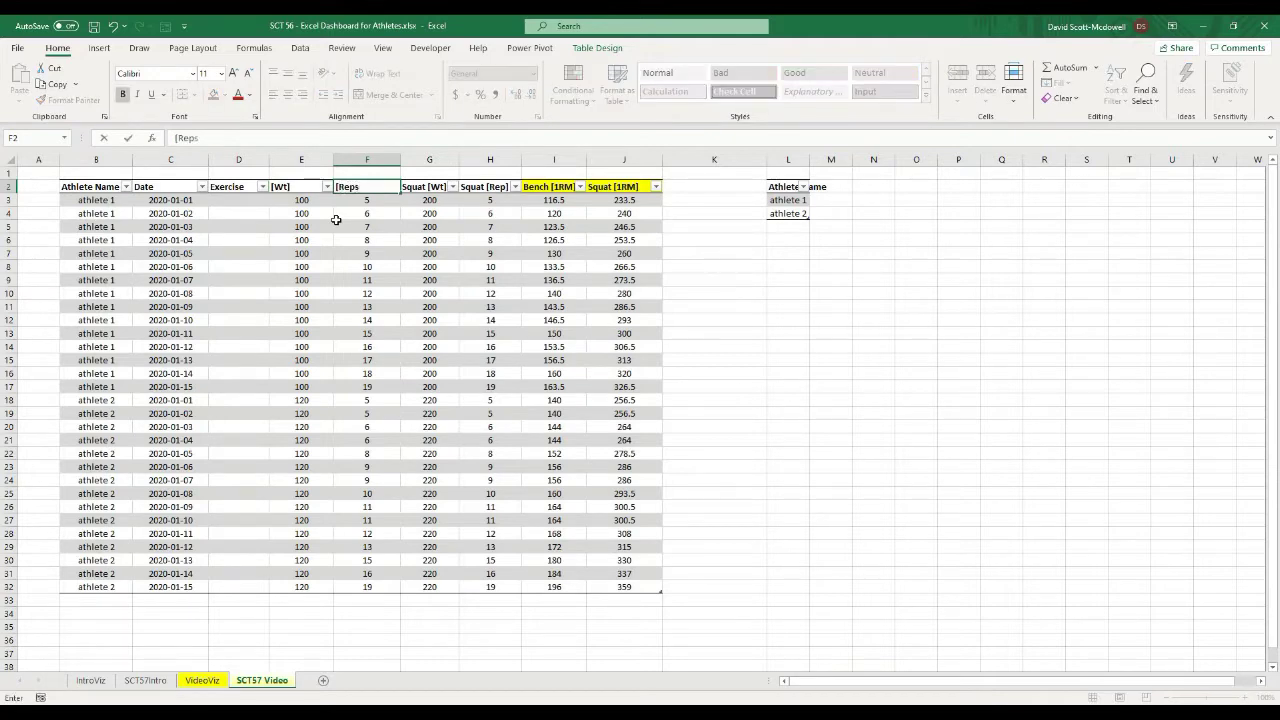
type("]")
left_click(424, 268)
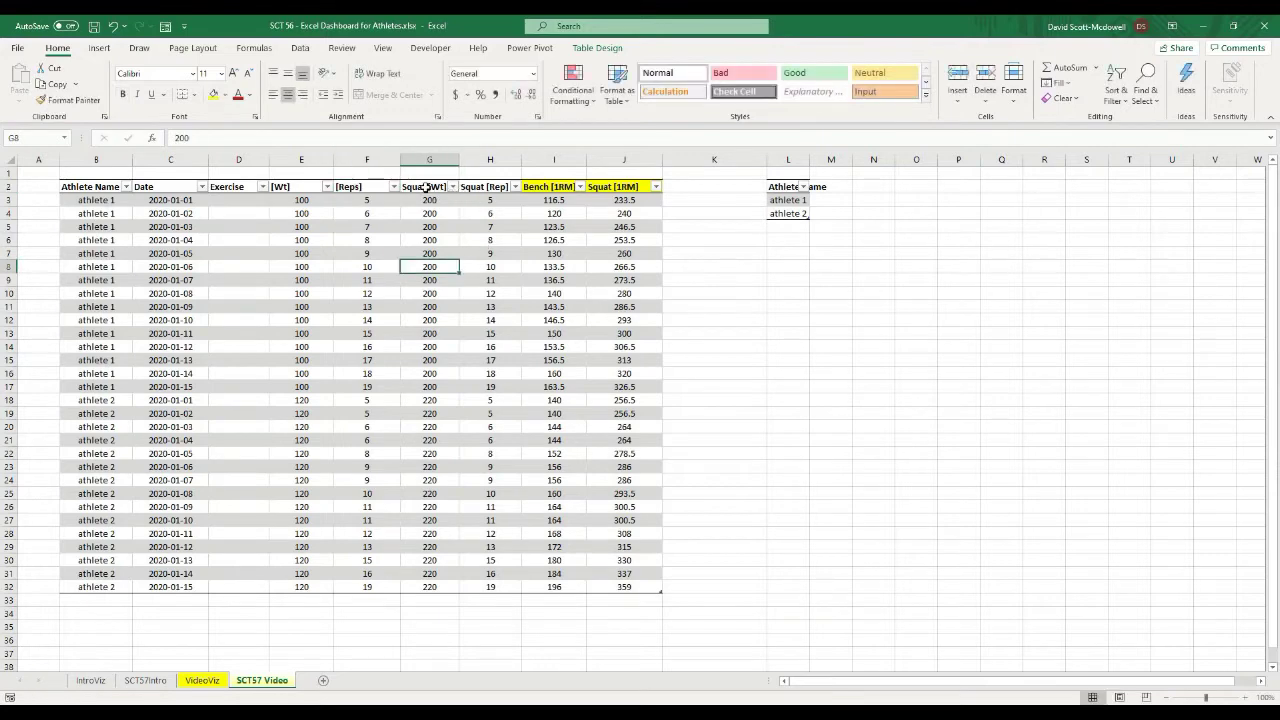
- Delete the Squat [Wt] and Squat [Rep] columns from the sheet
left_click(420, 186)
left_click_drag(421, 178, 490, 187)
right_click(492, 186)
key("Escape")
left_click_drag(418, 158, 488, 160)
right_click(488, 160)
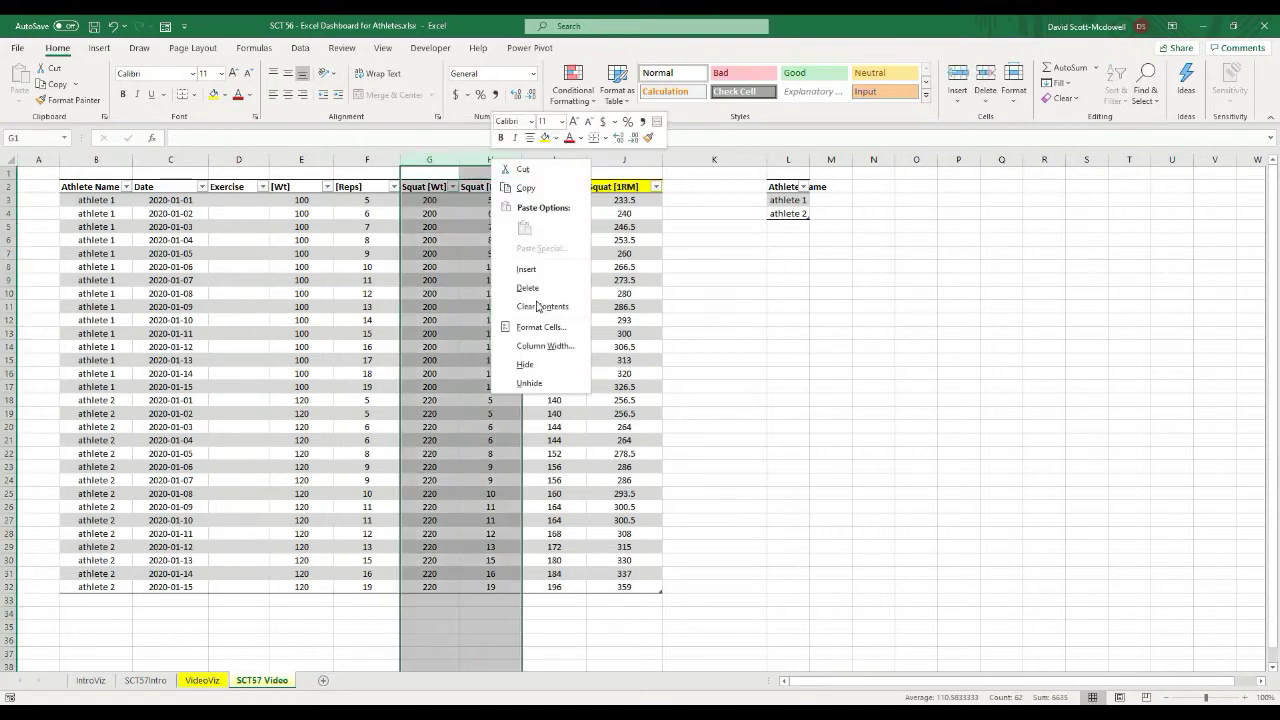
left_click(527, 290)
left_click(792, 306)
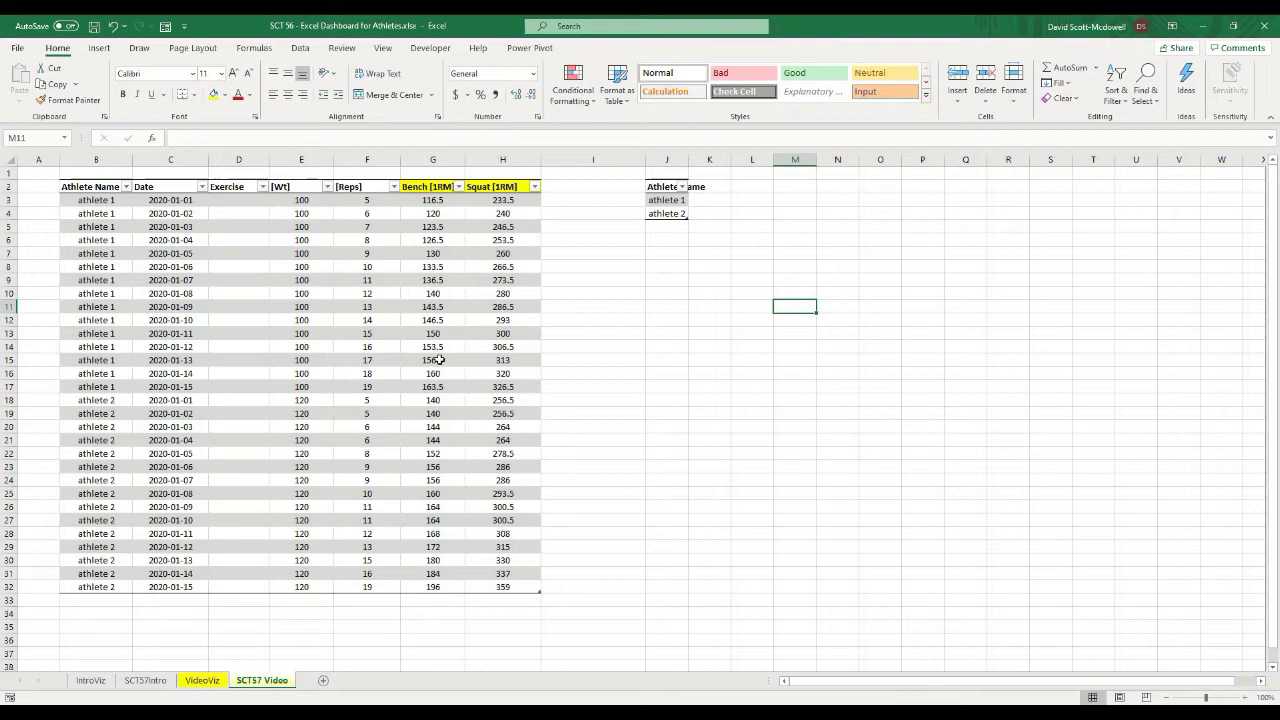
- Insert a table column before Bench [1RM] and name its header [1RM]
left_click(590, 280)
left_click(412, 186)
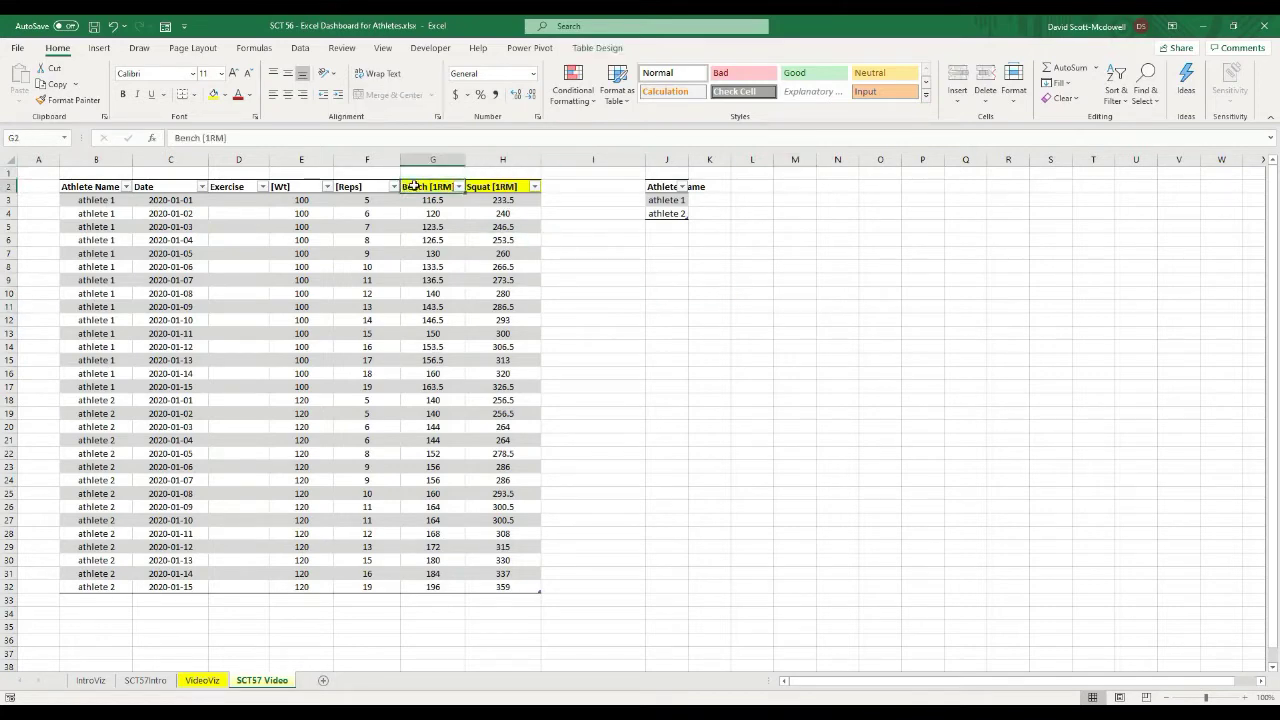
right_click(411, 161)
left_click(445, 271)
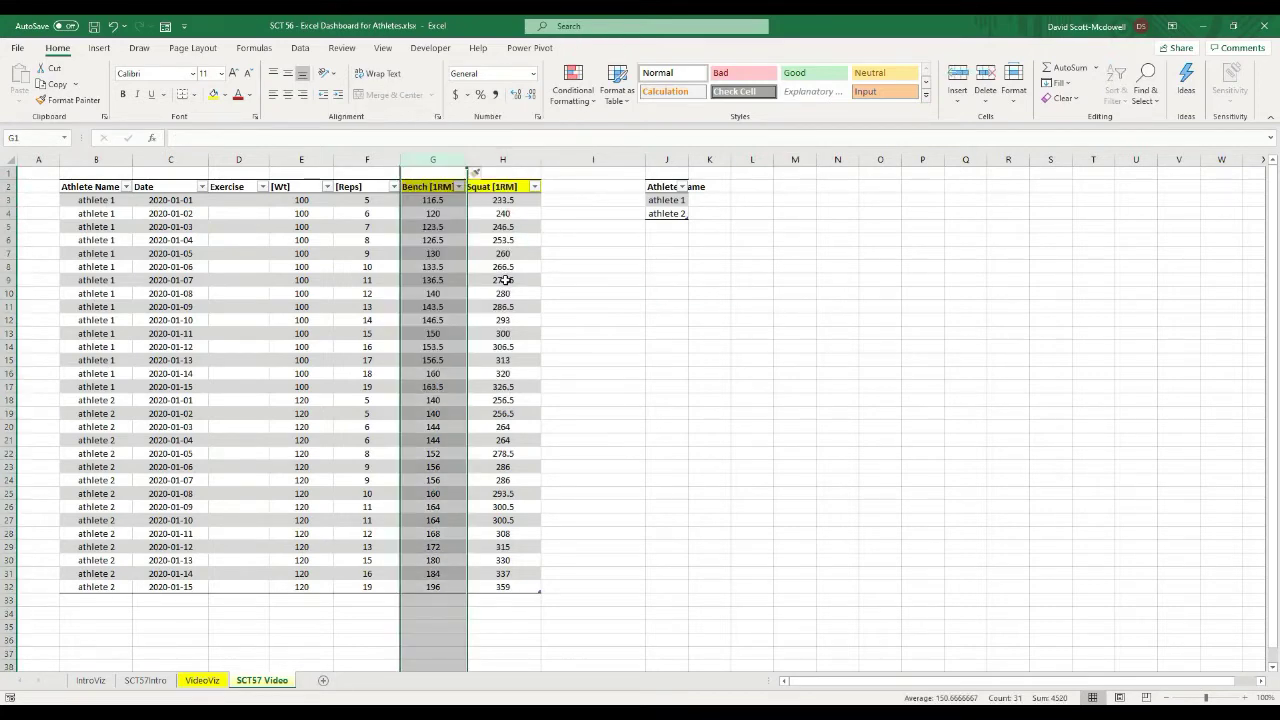
left_click(500, 280)
left_click(435, 195)
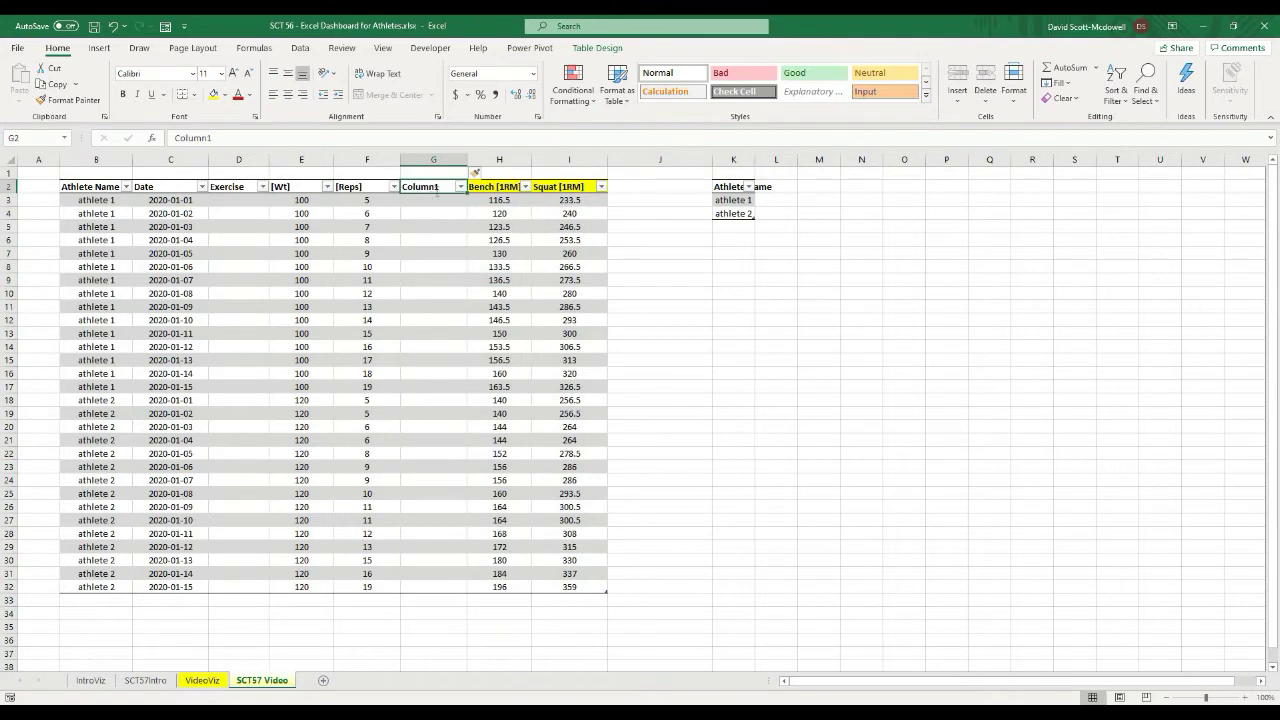
type("[1R")
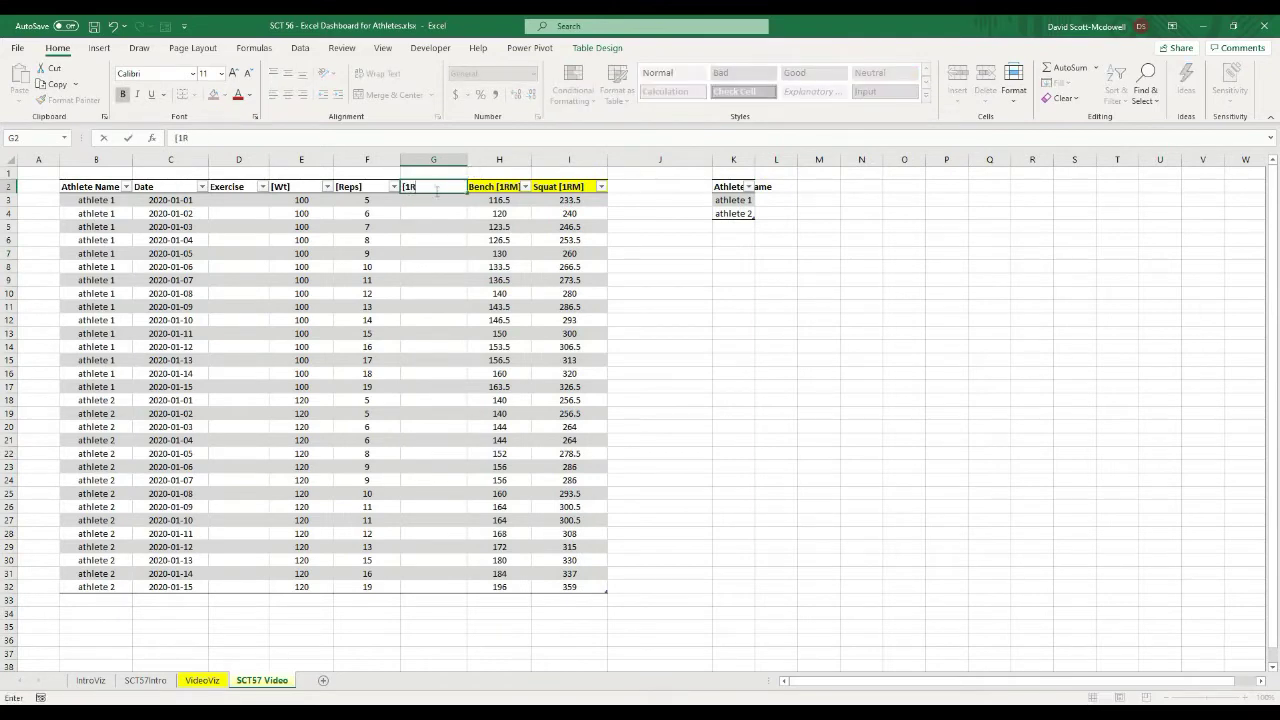
type("M][")
left_click(820, 380)
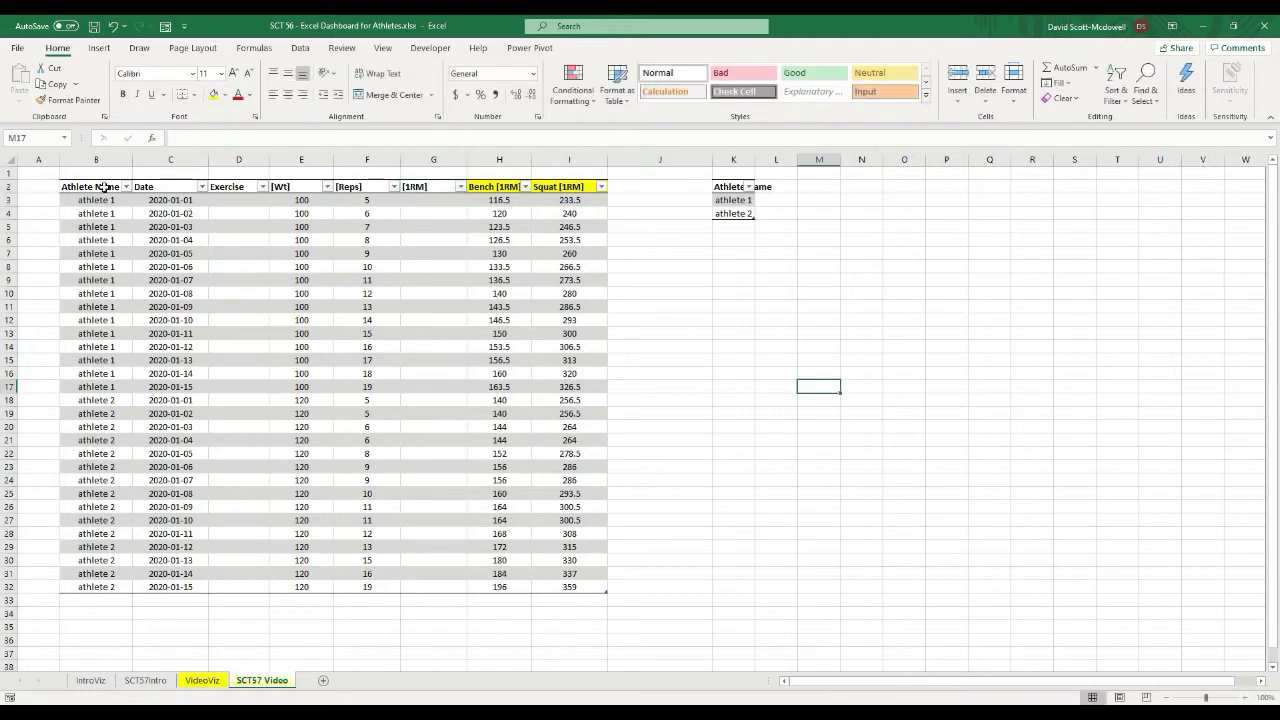
- Center the table's header cells from Athlete Name through Squat [1RM]
left_click_drag(96, 187, 559, 193)
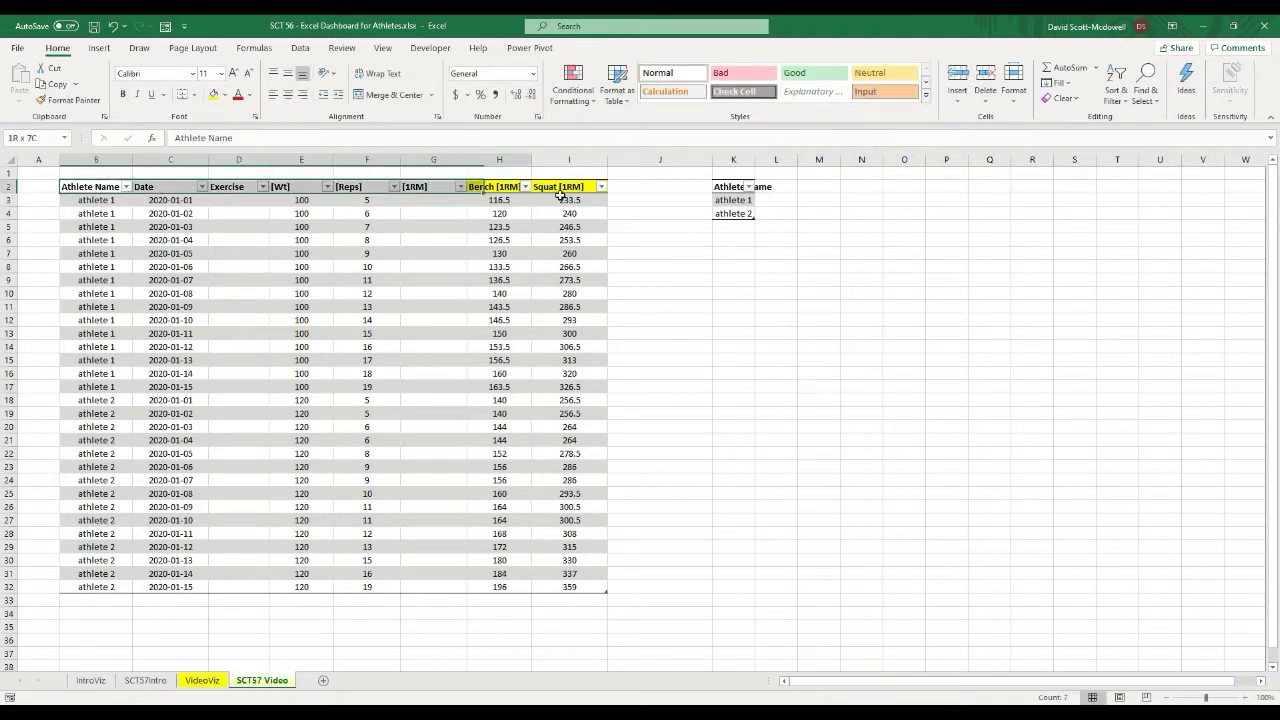
left_click(287, 94)
left_click(848, 491)
- Clear all values below the Bench [1RM] and Squat [1RM] headers, keeping the headers
left_click(238, 200)
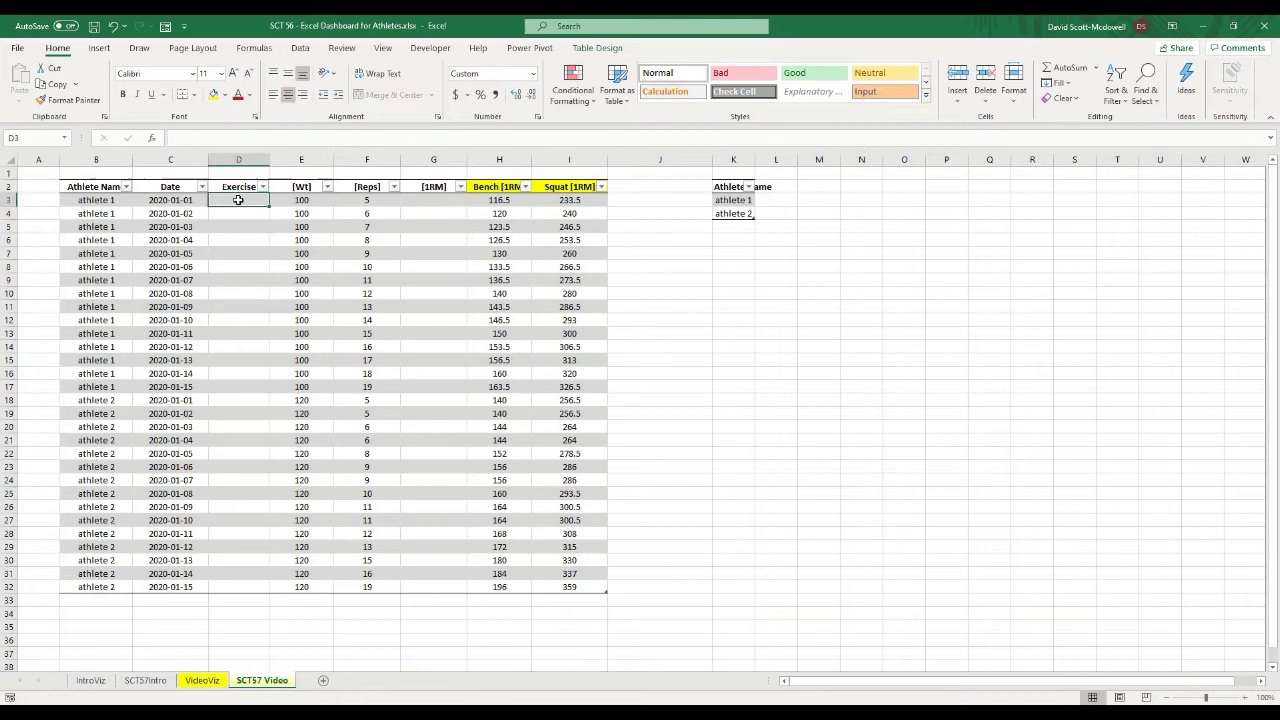
left_click(238, 213)
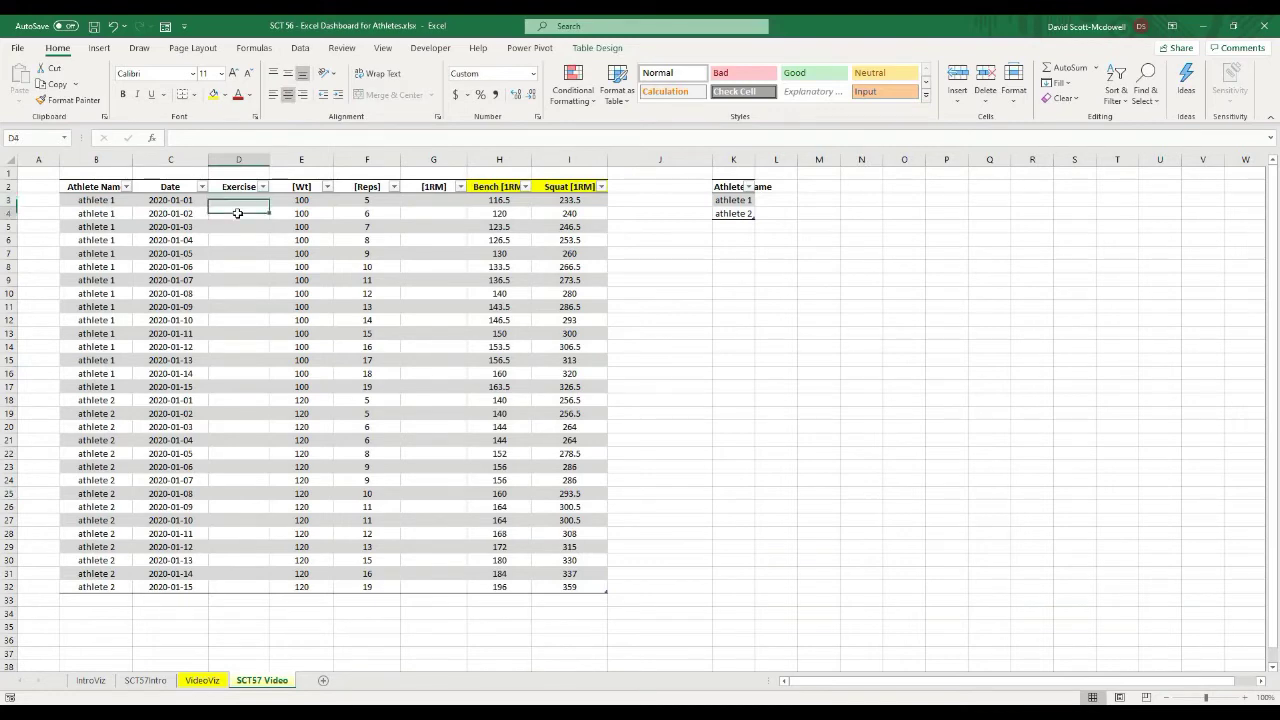
left_click(430, 200)
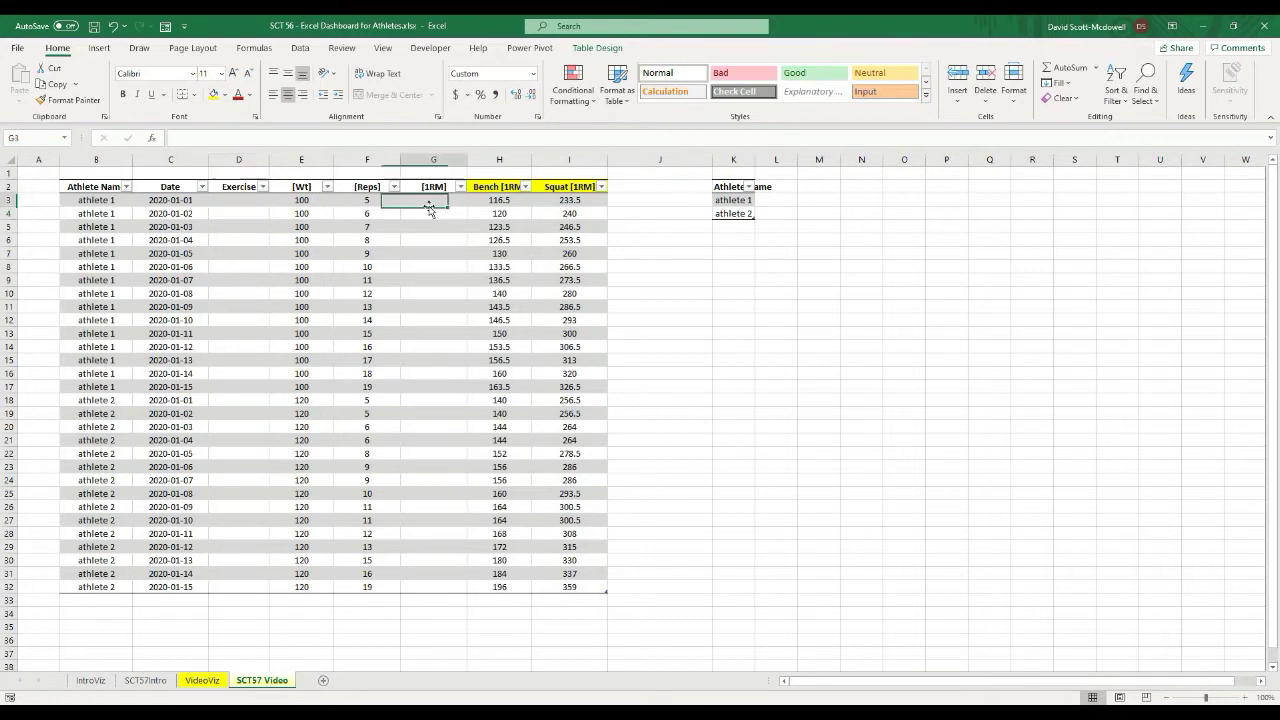
left_click(504, 200)
left_click_drag(504, 200, 548, 584)
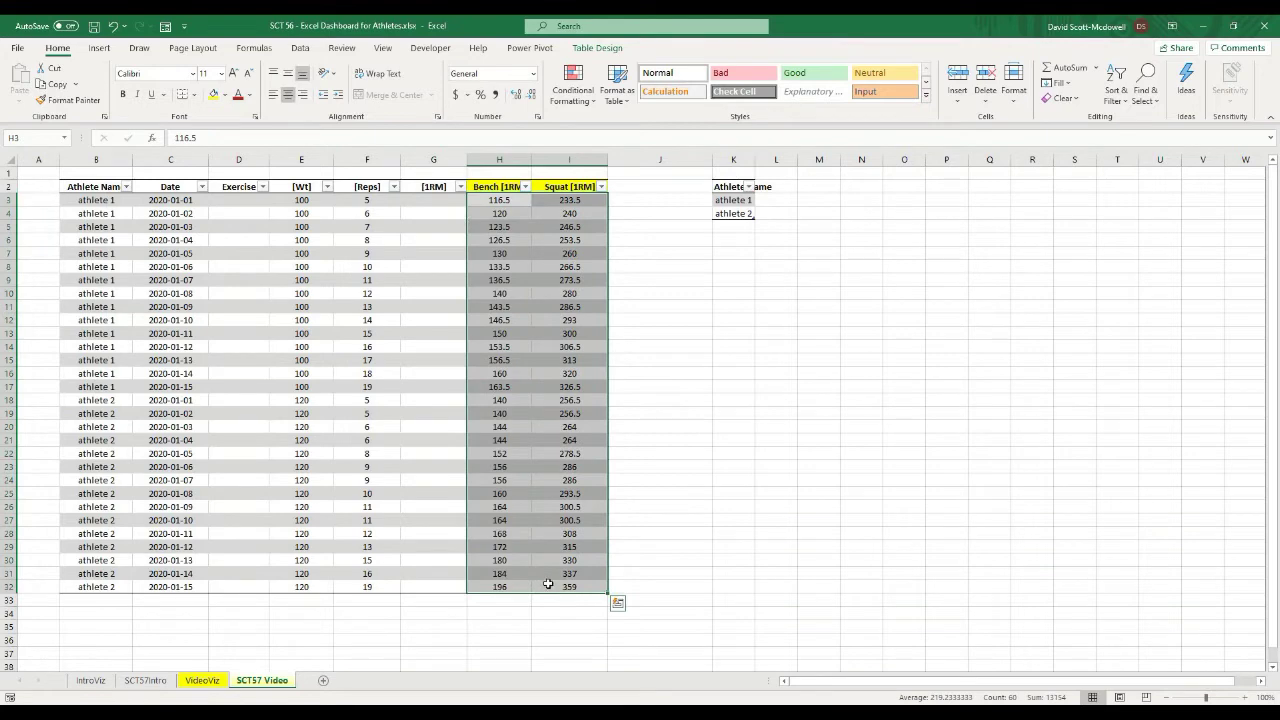
key("Delete")
left_click(760, 480)
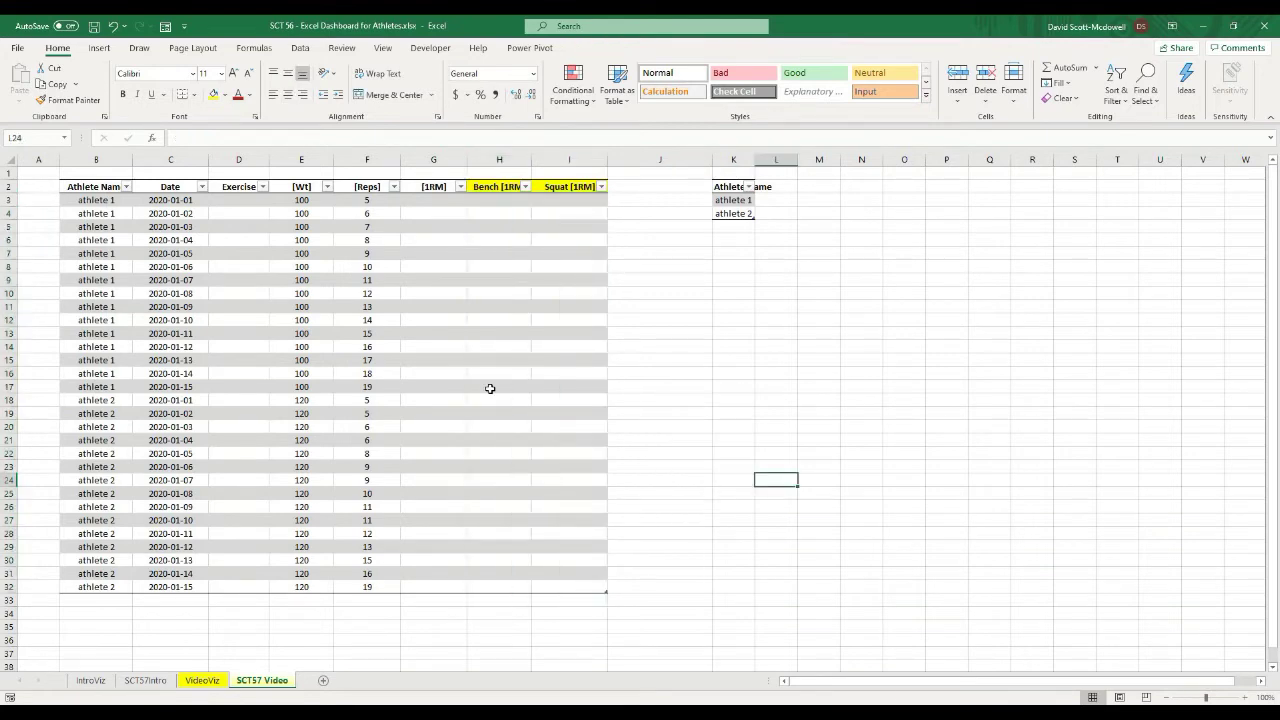
- On the SCT57Intro sheet, clear the Athlete Name filter so both athletes' rows are included
left_click(158, 681)
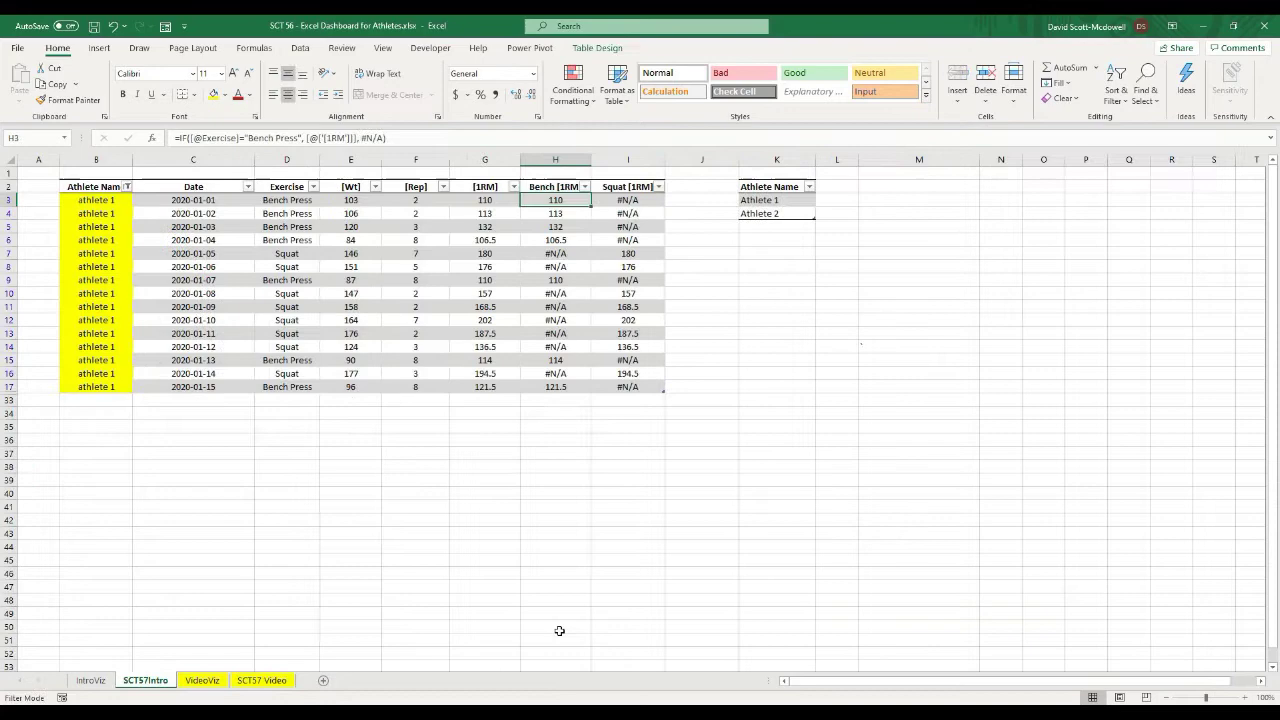
left_click(129, 187)
left_click(60, 277)
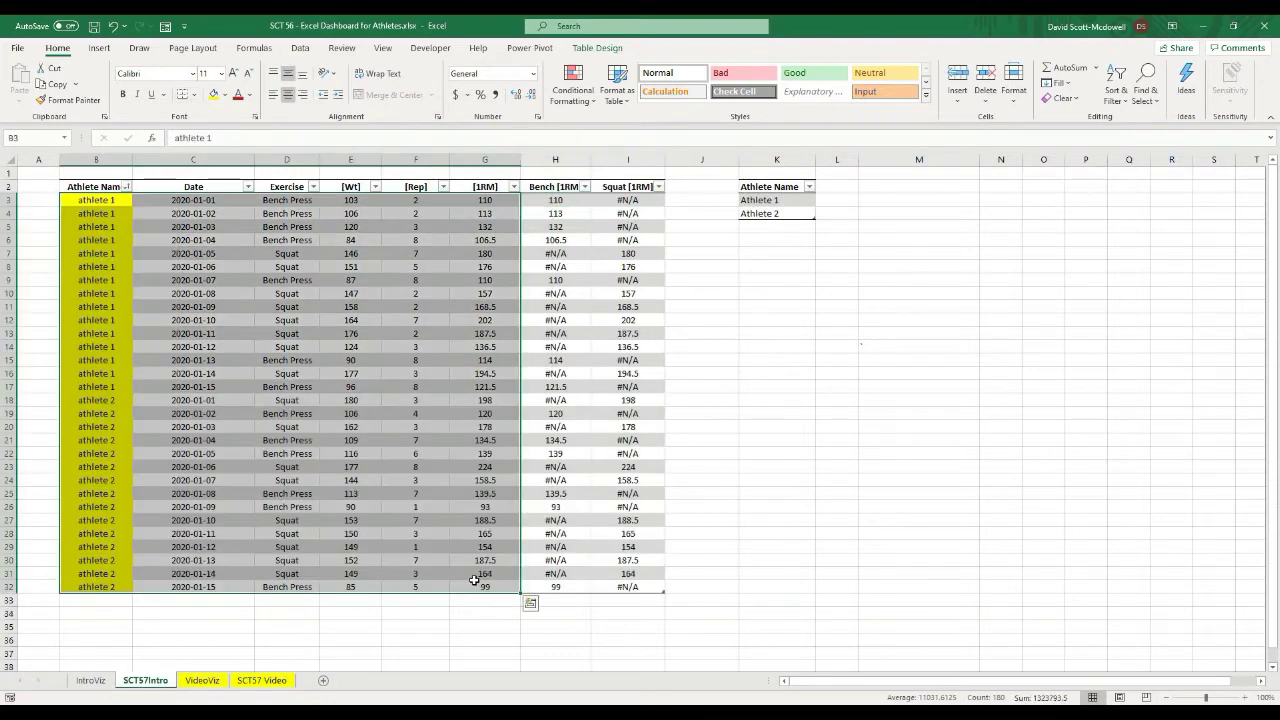
- Copy the SCT57Intro data from Athlete Name through [1RM] and paste it at B3 of the SCT57 Video sheet
key("ctrl+c")
left_click(255, 681)
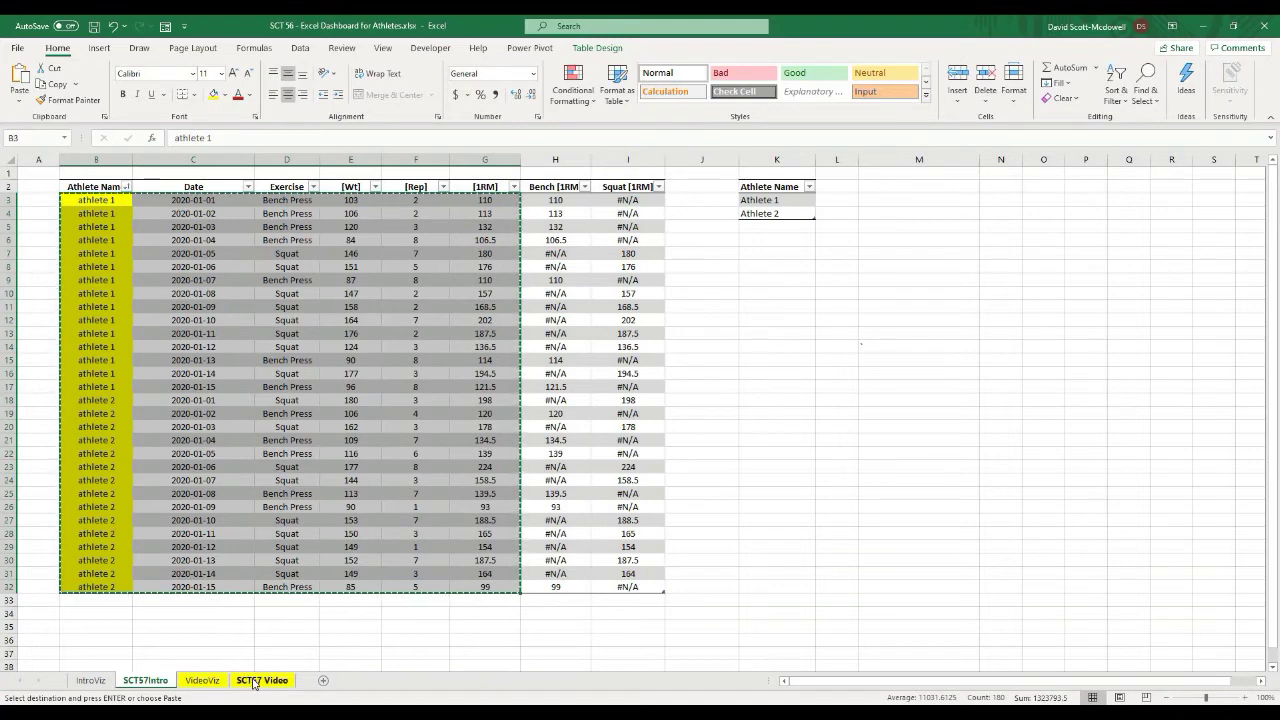
left_click(116, 201)
key("ctrl+v")
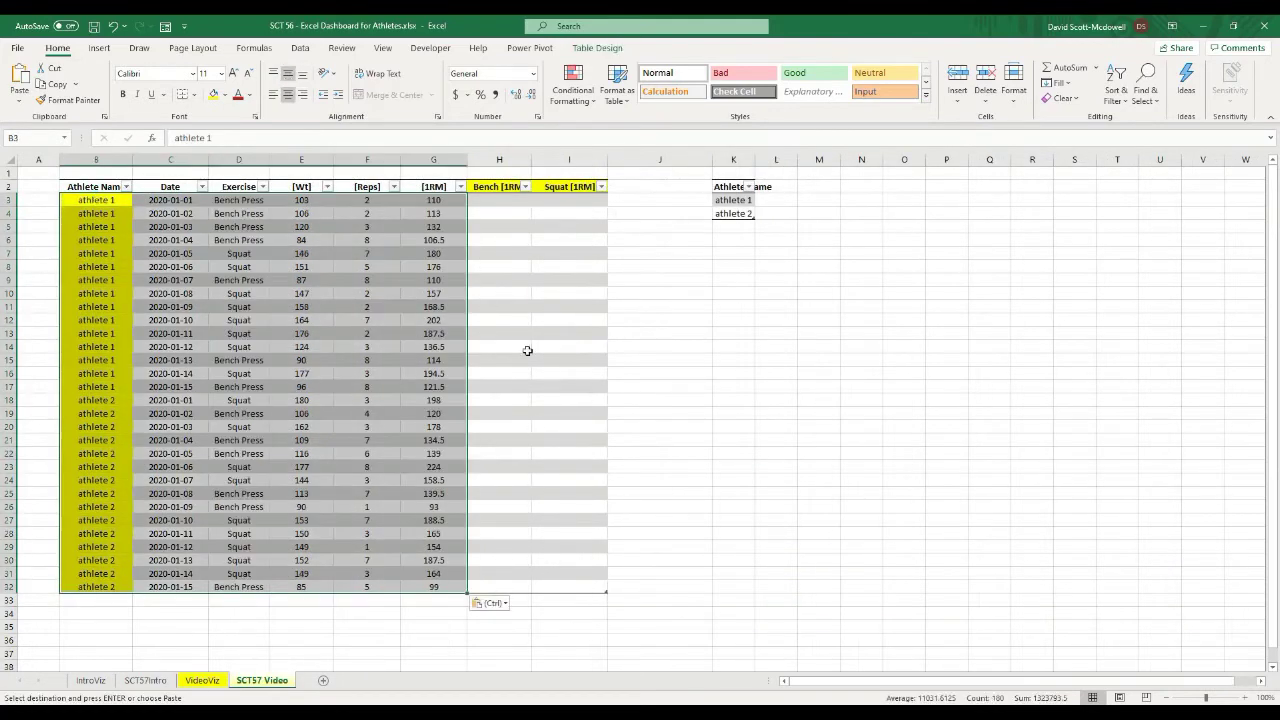
left_click(837, 390)
- Review the pasted athlete, date, exercise, weight, reps and [1RM] entries alongside the empty Bench [1RM] column
left_click(352, 242)
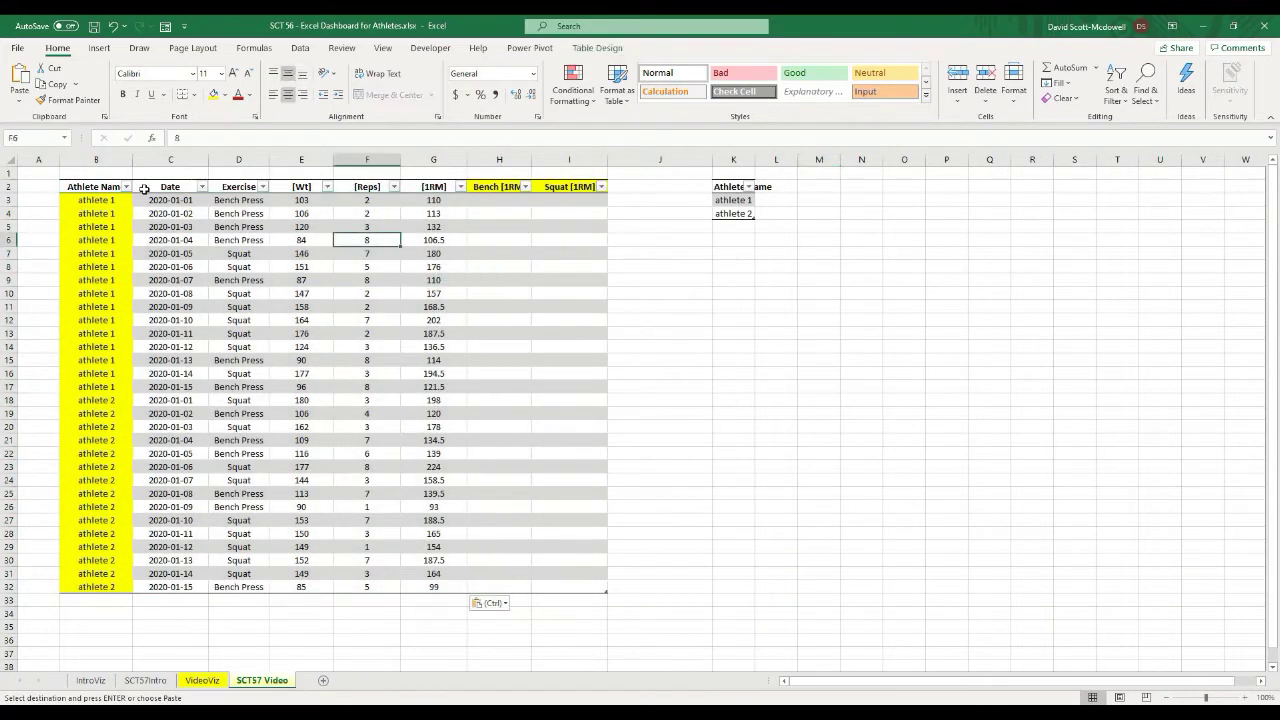
left_click(117, 200)
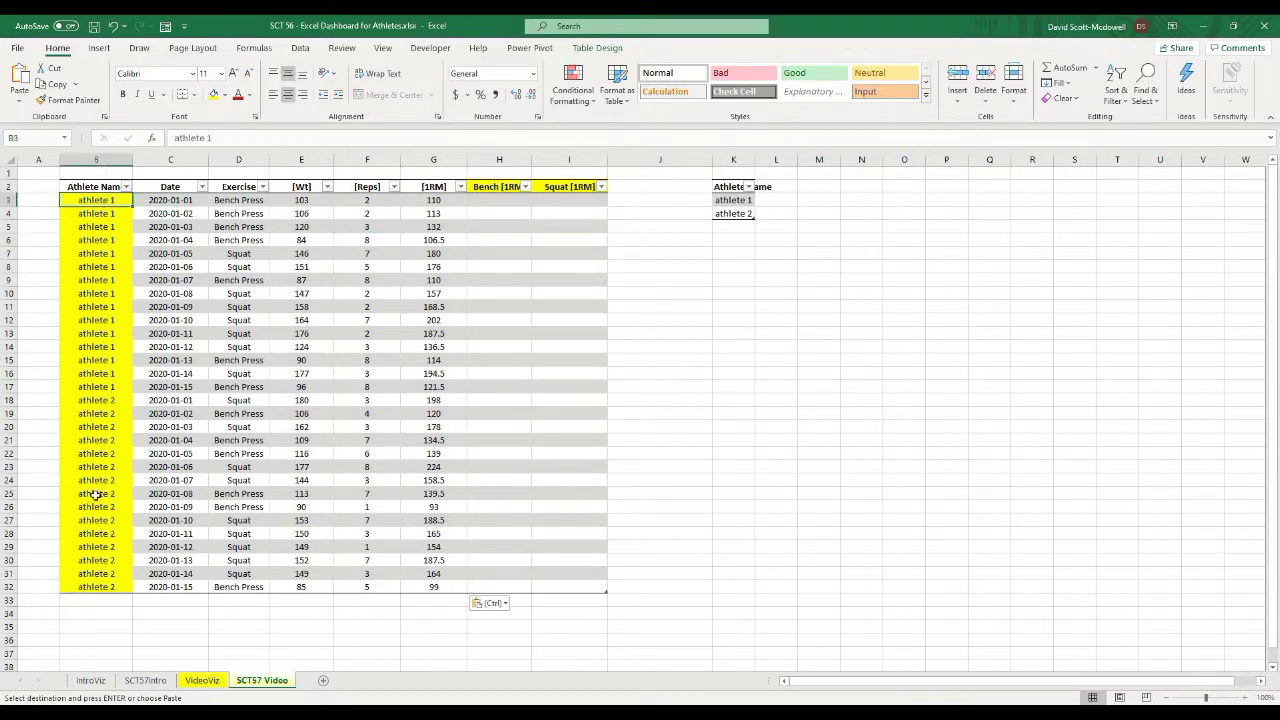
left_click_drag(192, 200, 172, 587)
left_click(188, 626)
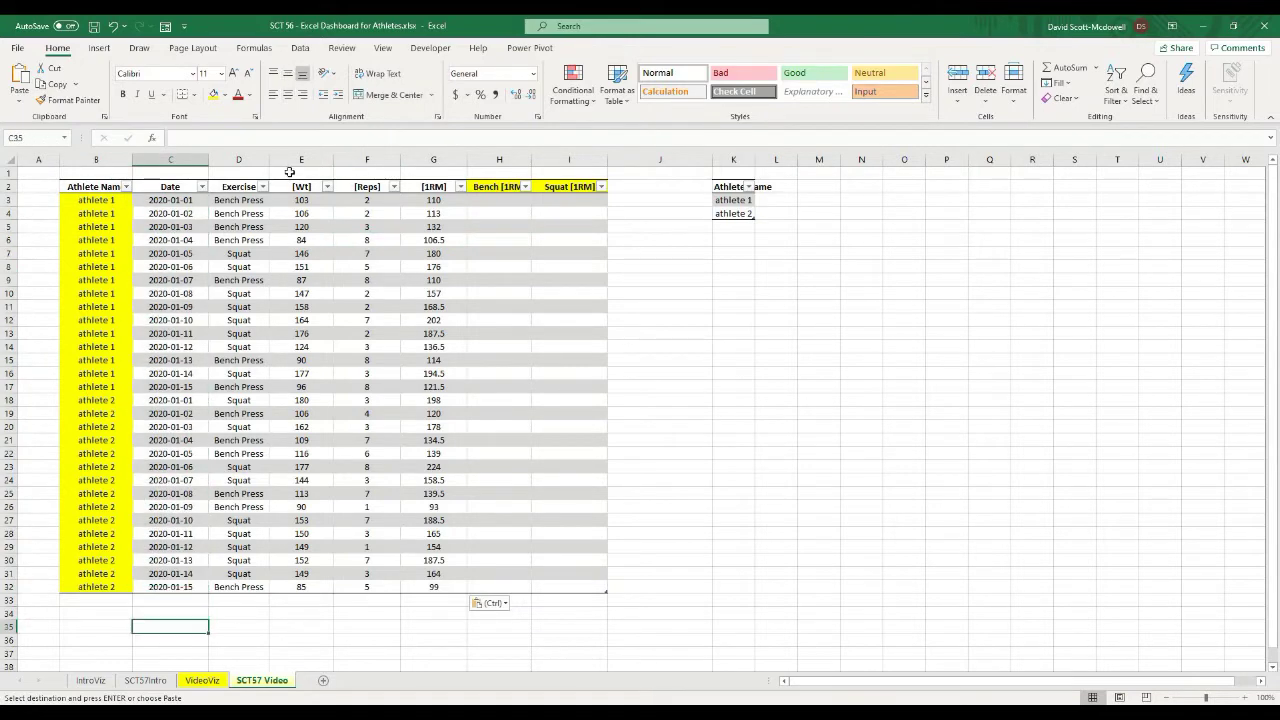
left_click(244, 201)
left_click(240, 254)
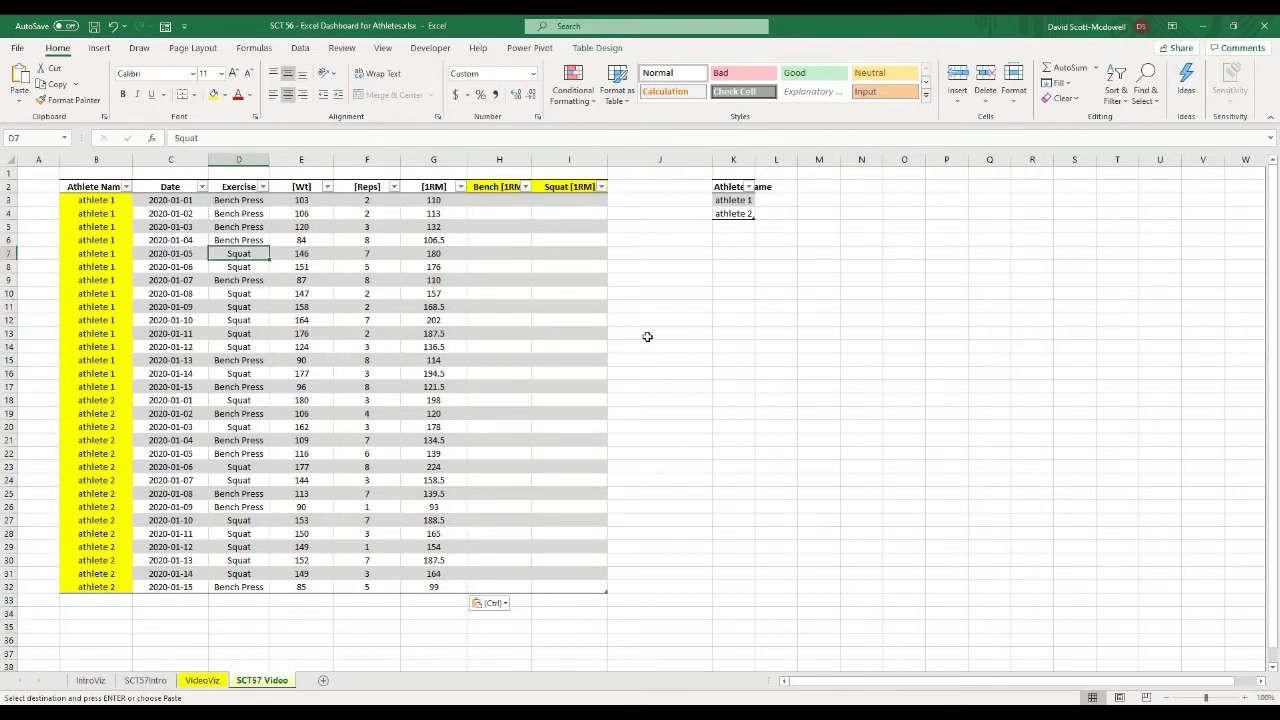
left_click(298, 200)
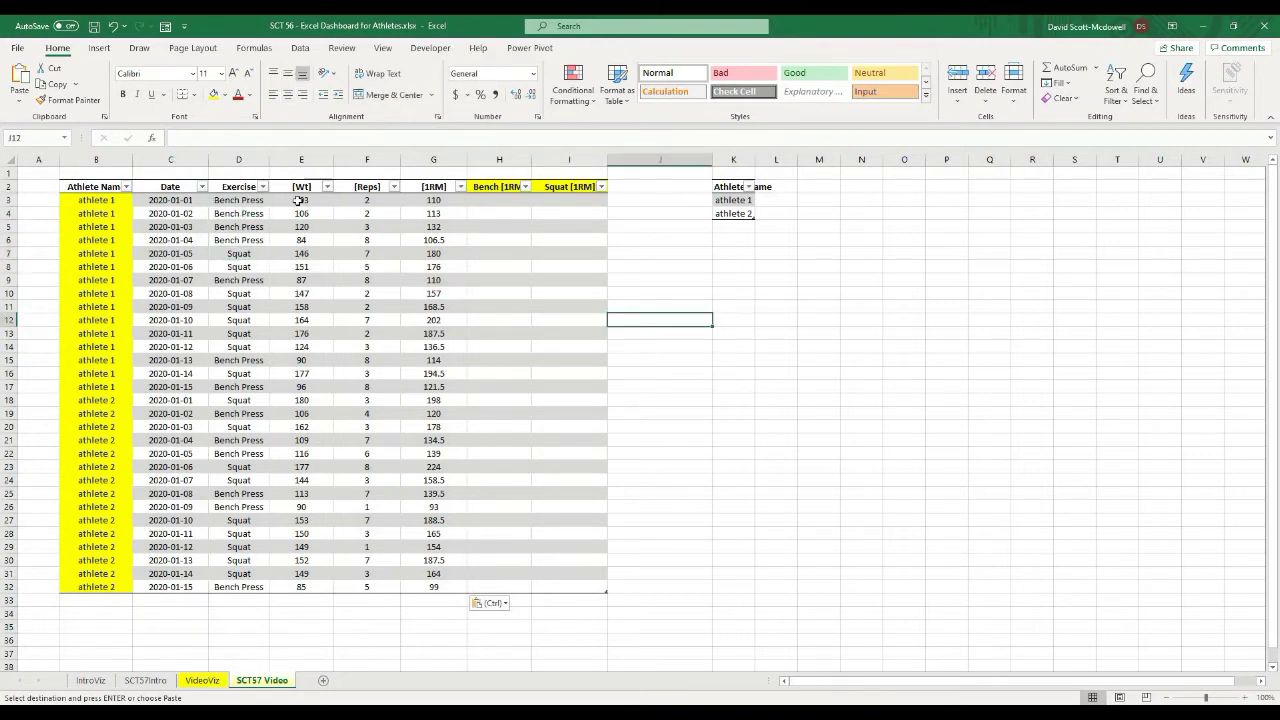
left_click(351, 201)
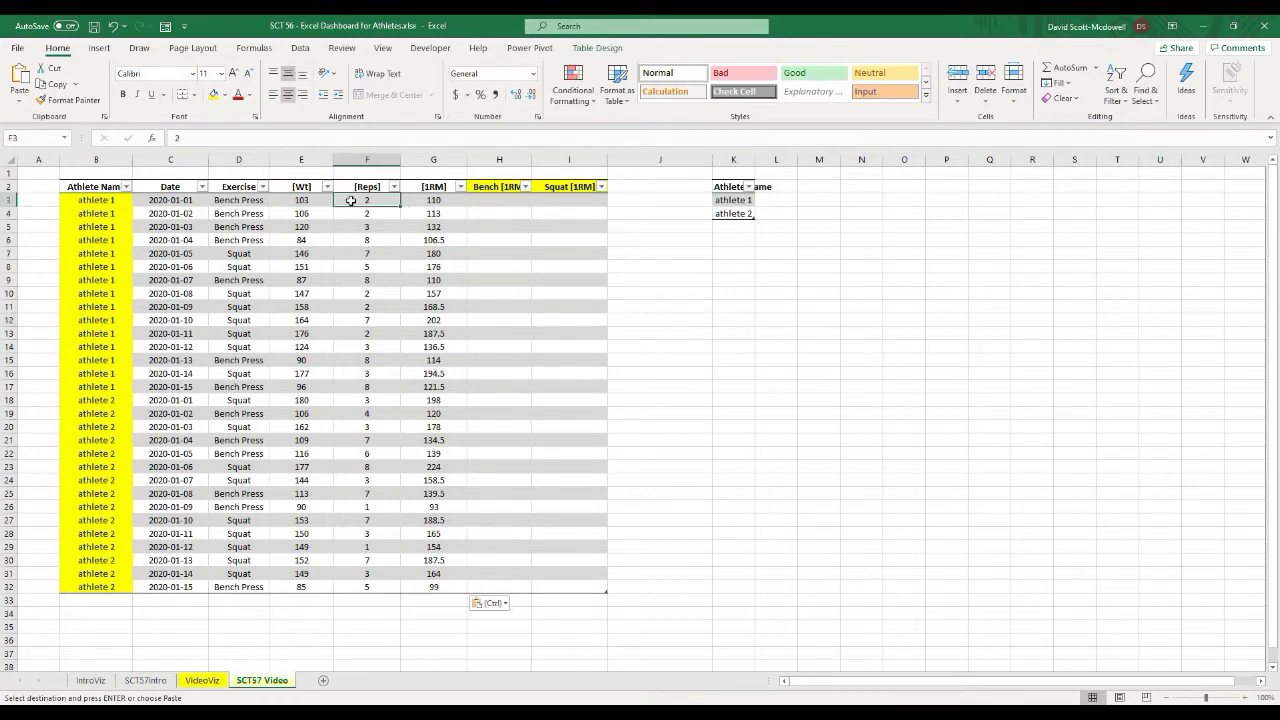
left_click(442, 201)
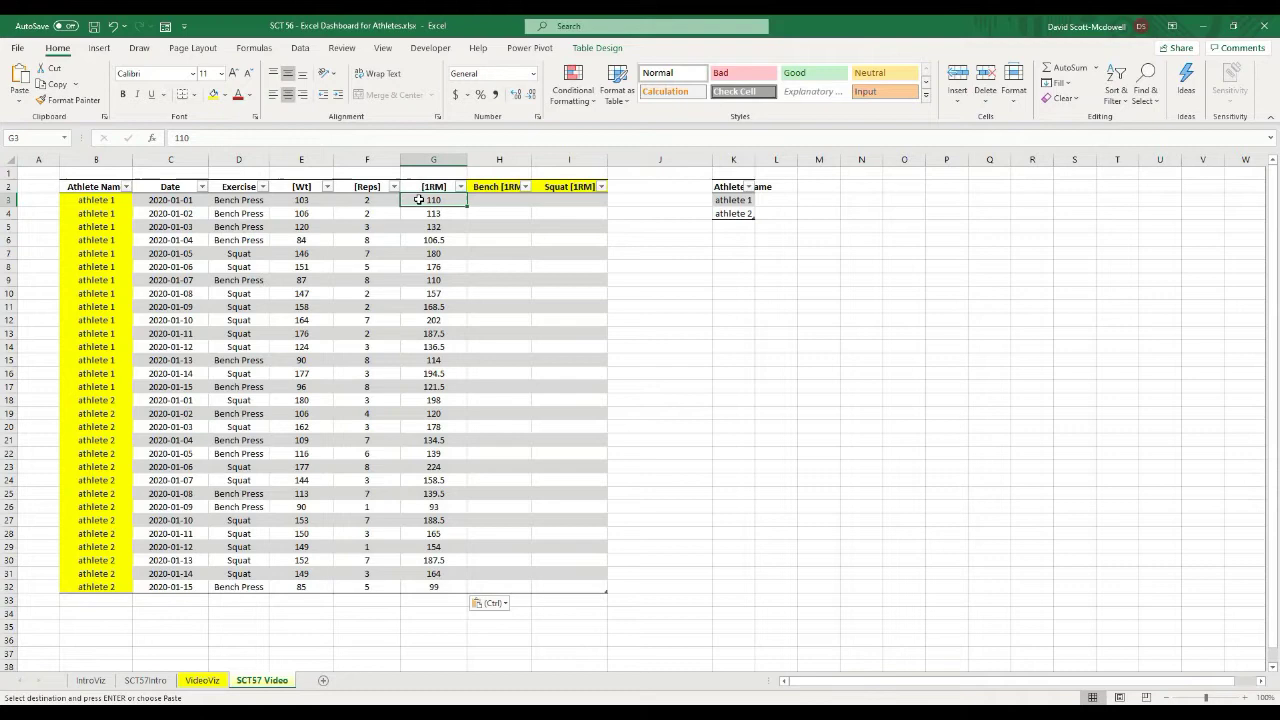
left_click(300, 201)
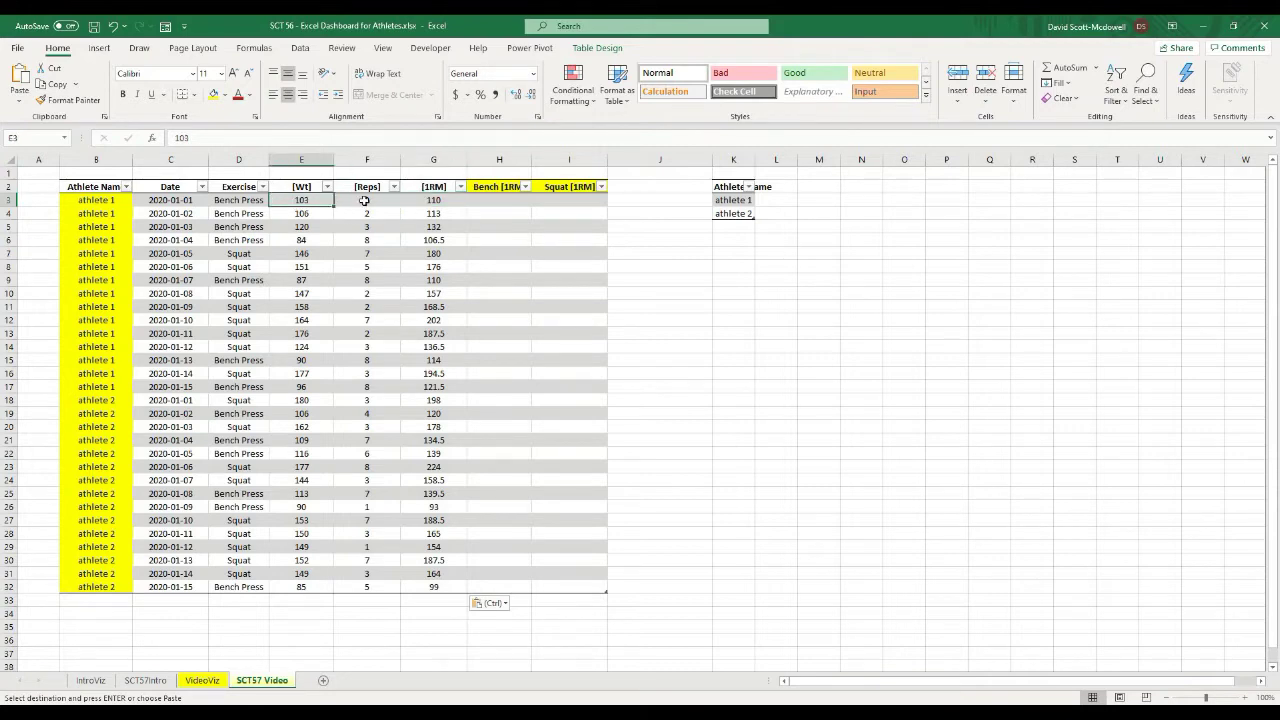
left_click(360, 200, "shift")
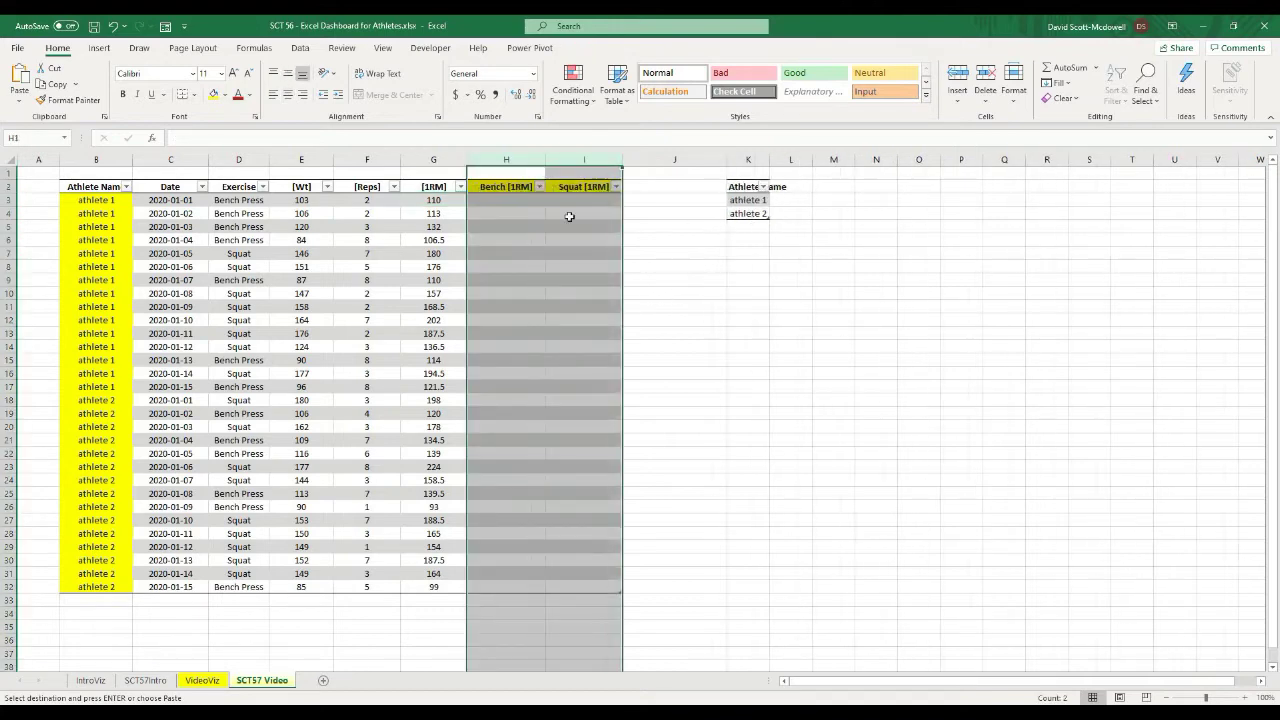
left_click(503, 200)
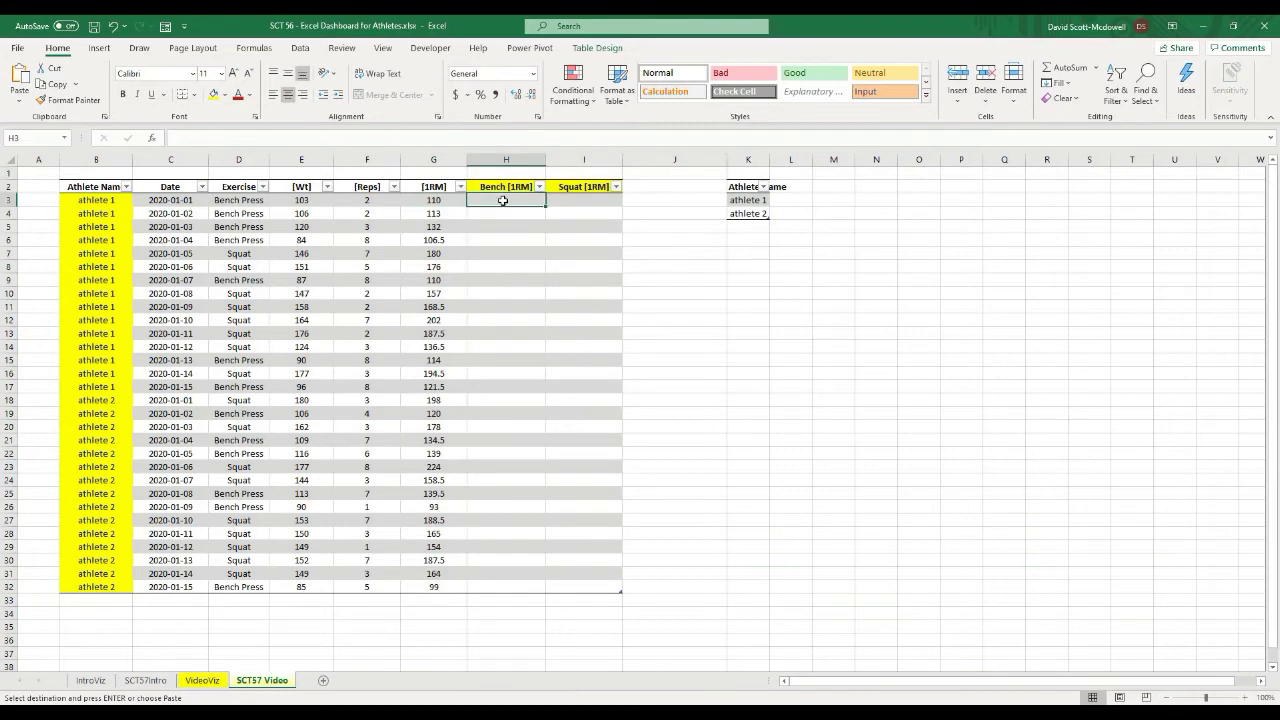
left_click(448, 201)
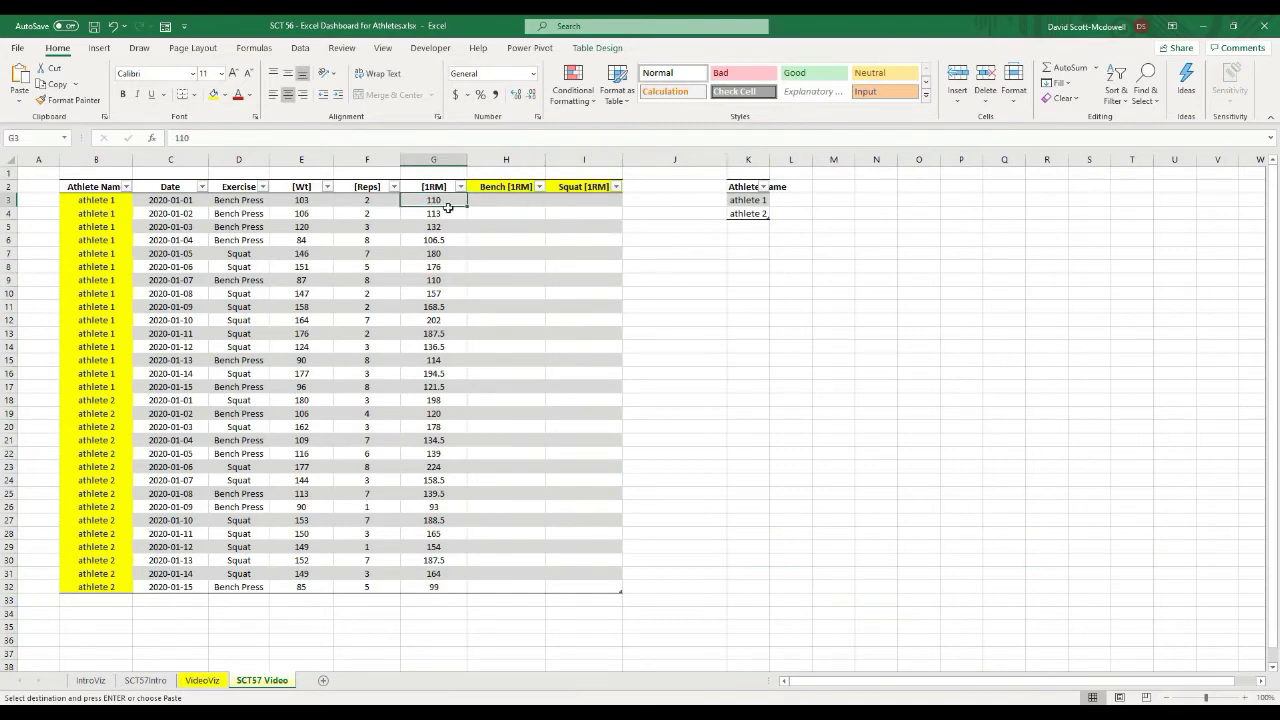
left_click(503, 201)
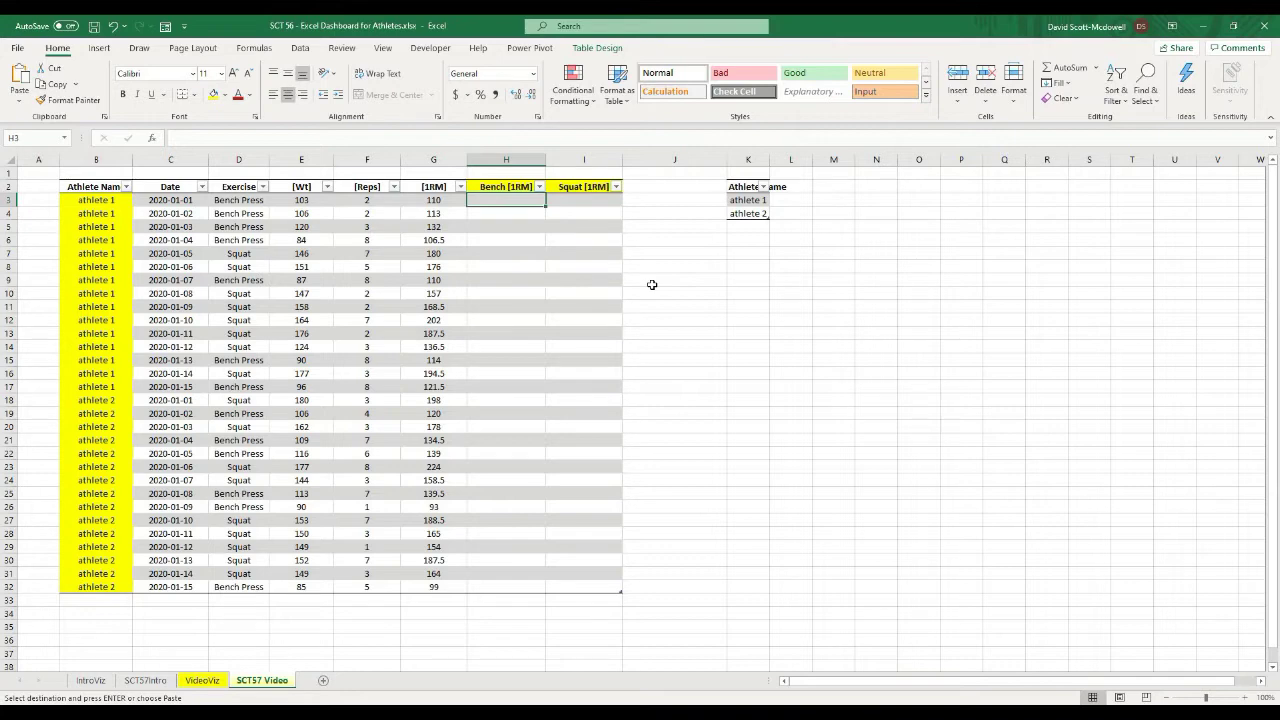
type("=if(")
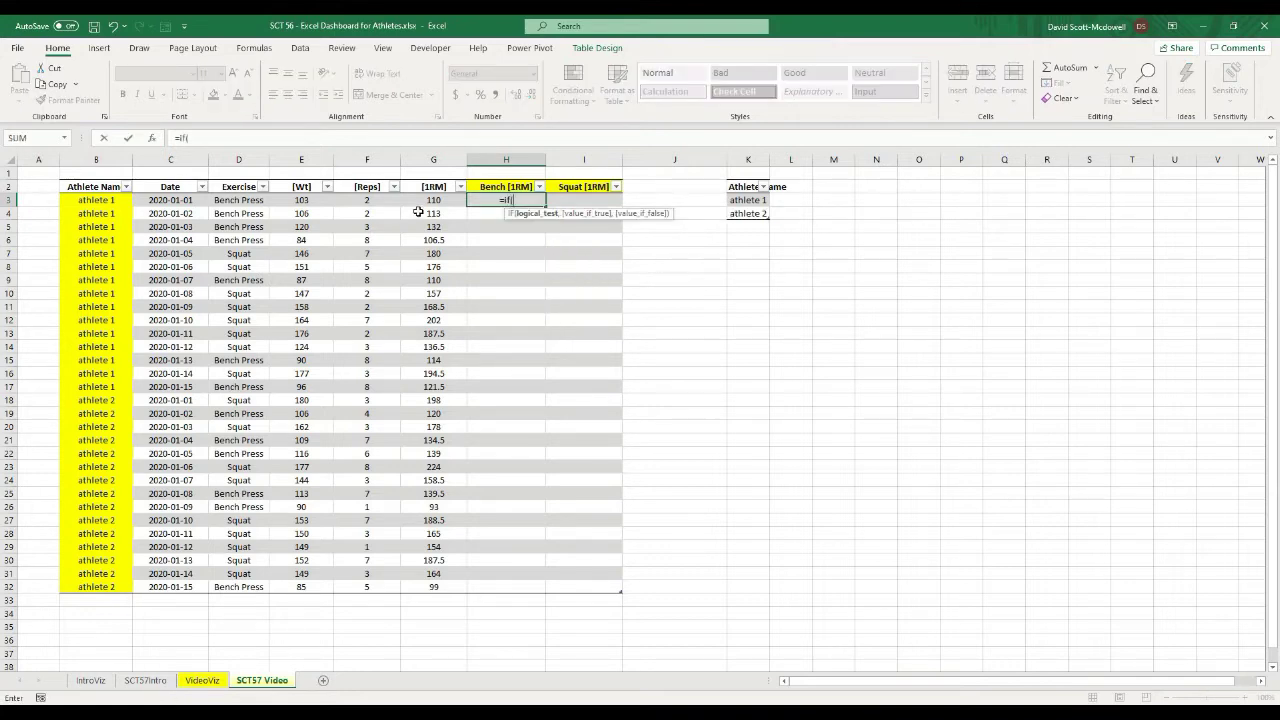
left_click(230, 200)
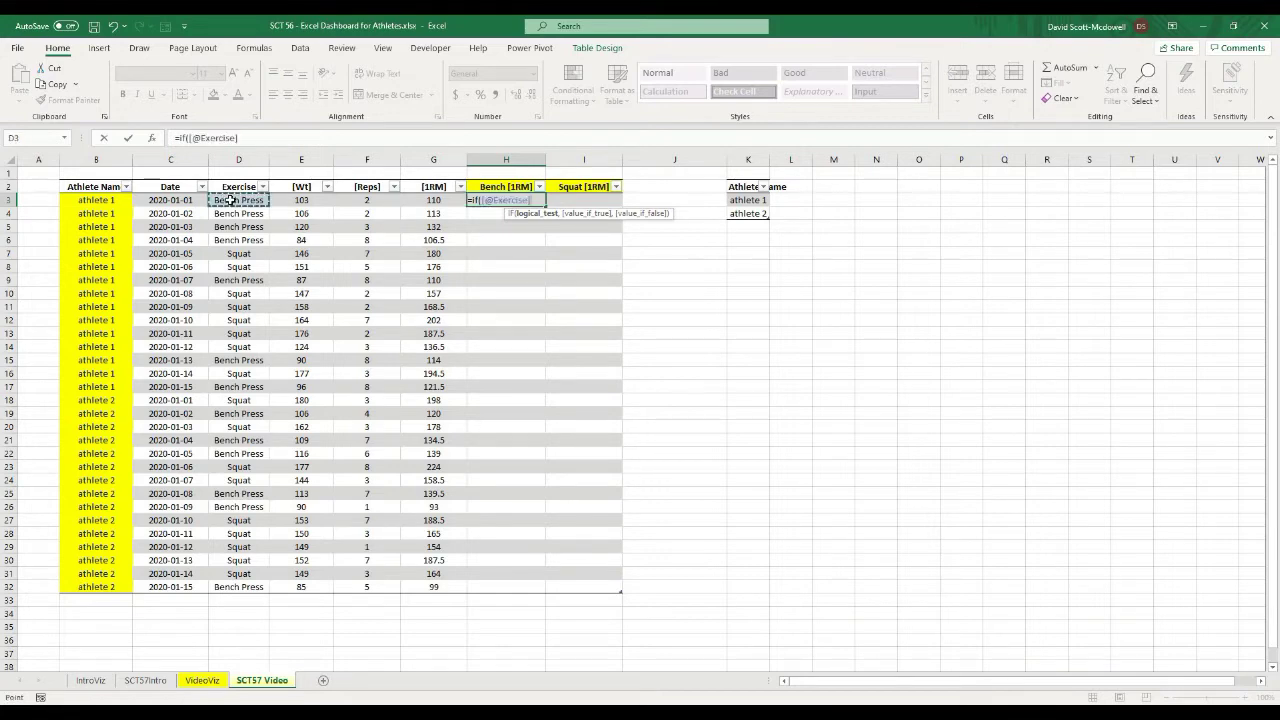
type("=\"")
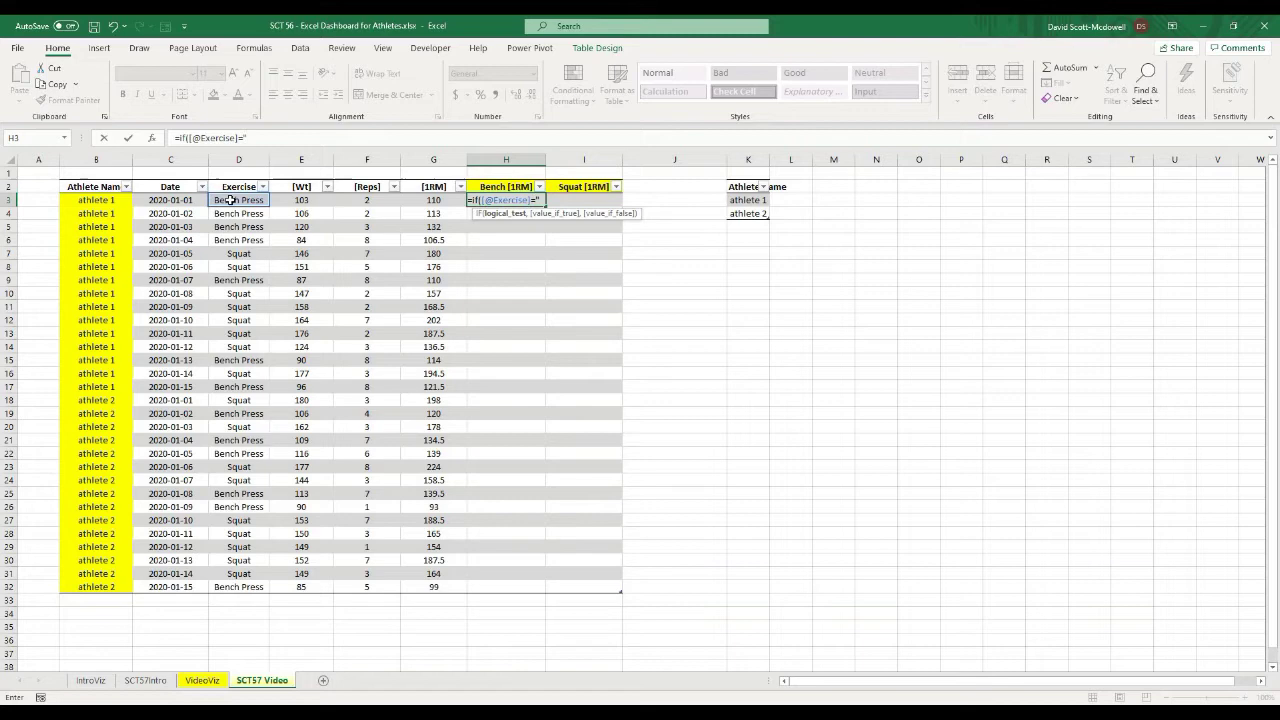
type("Banch")
key("BackSpace")
key("BackSpace")
key("BackSpace")
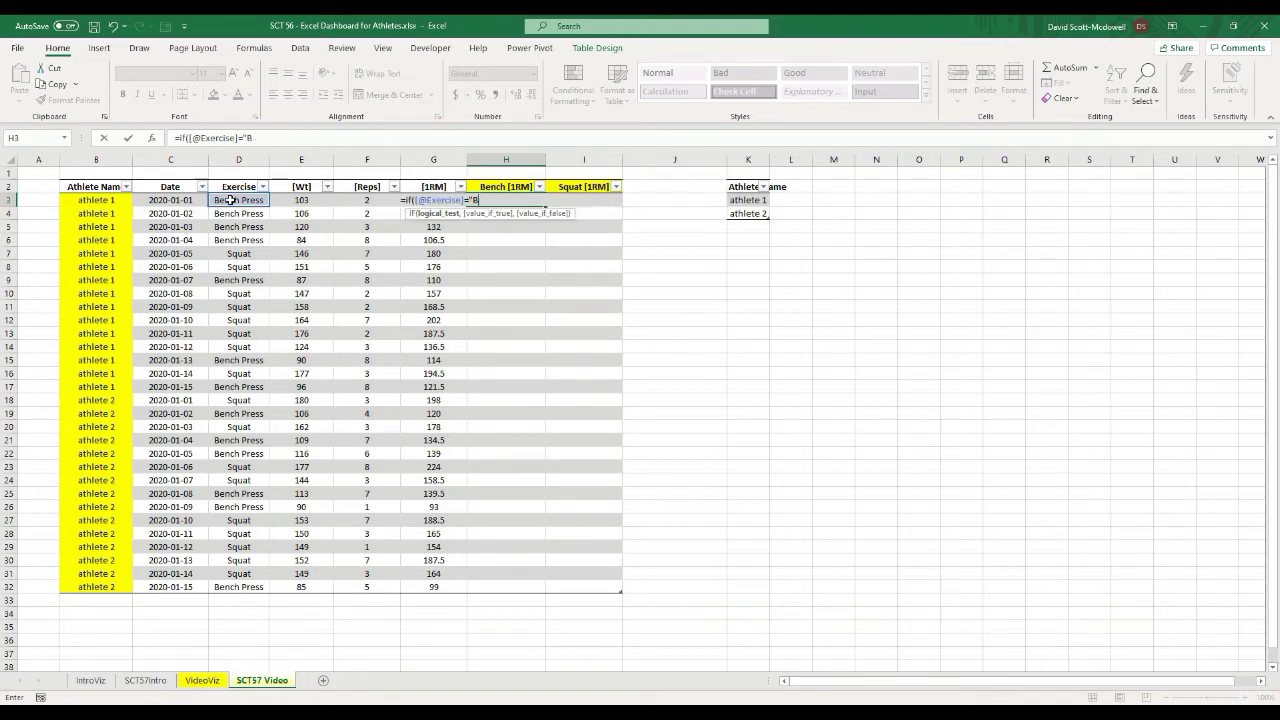
type("ench Press\",")
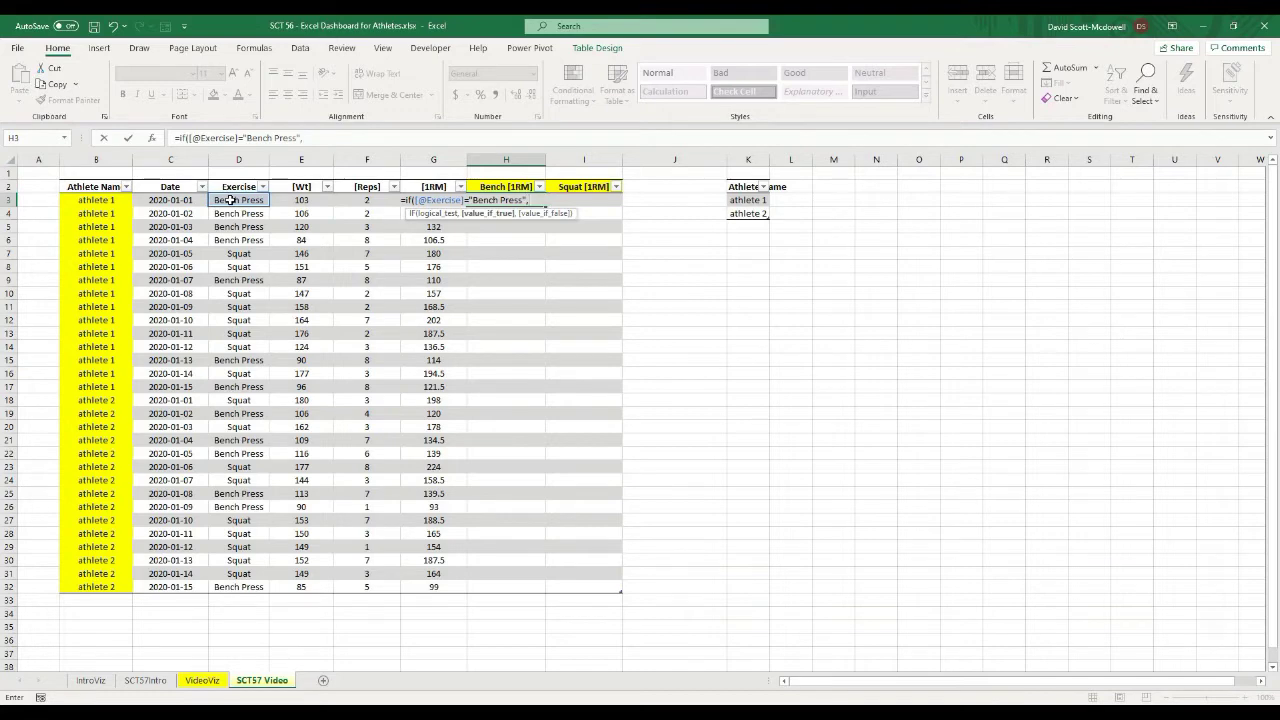
key("Left")
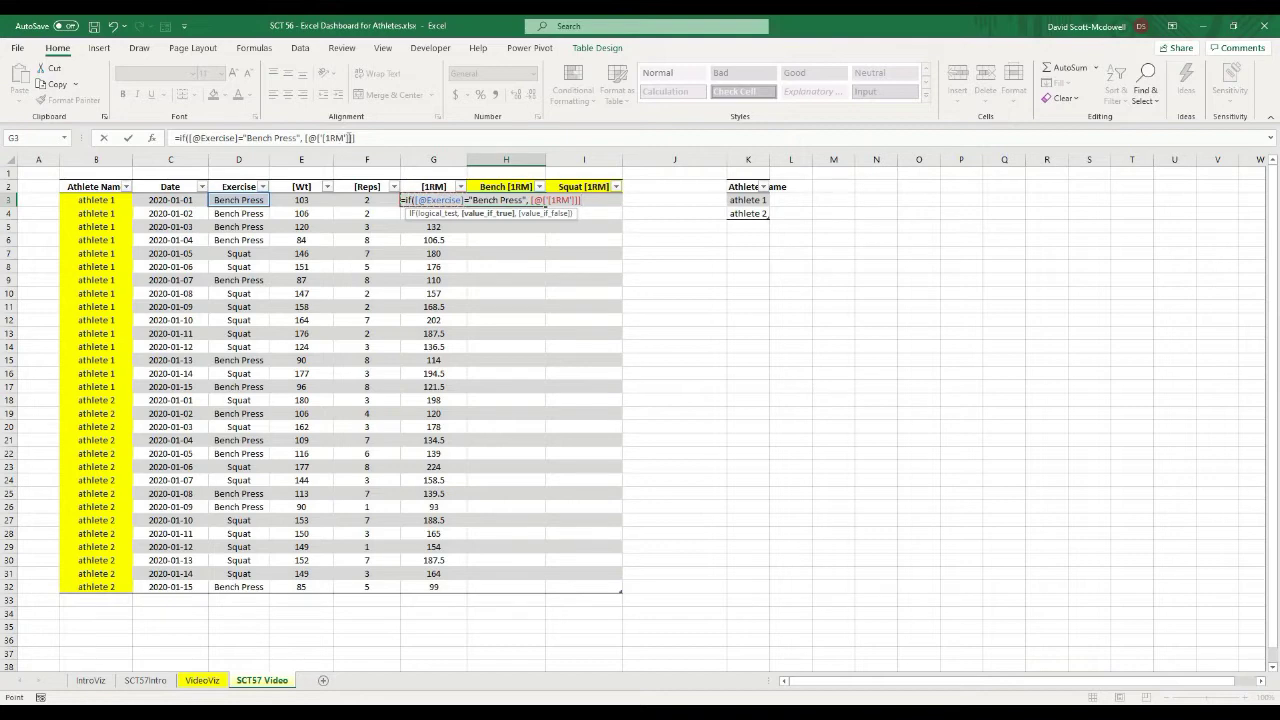
left_click(357, 140)
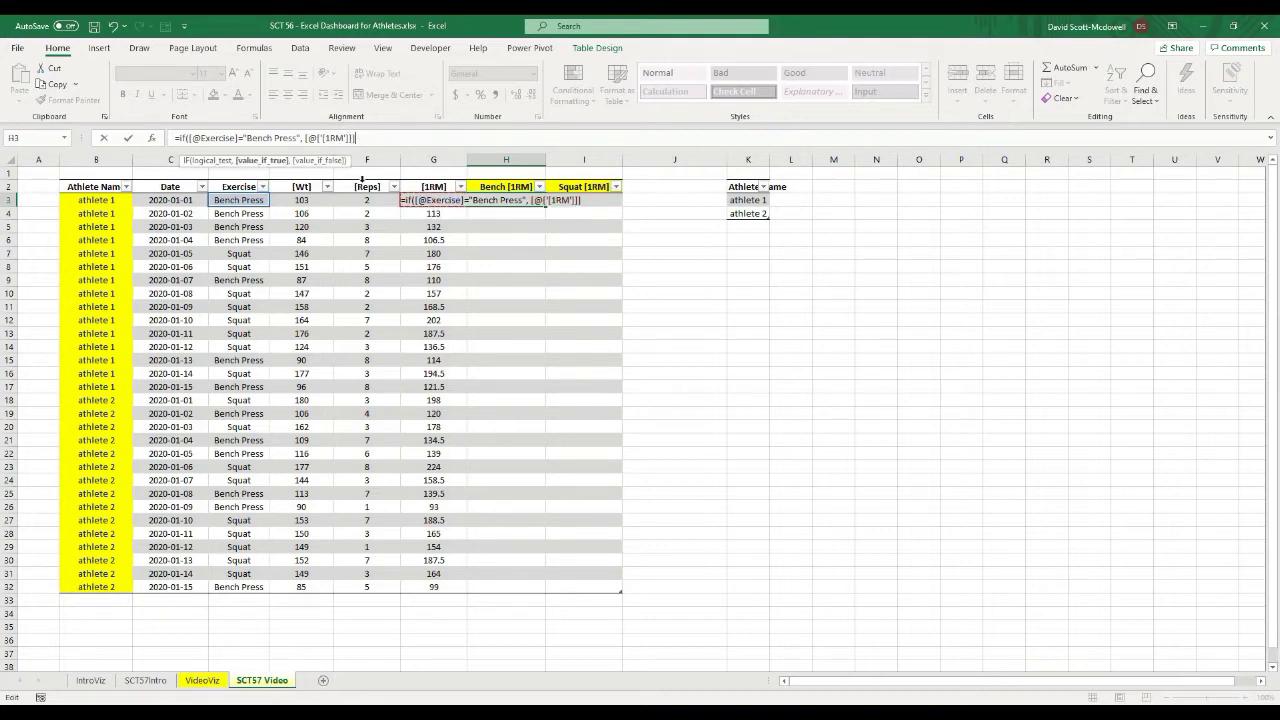
type(", \"\")")
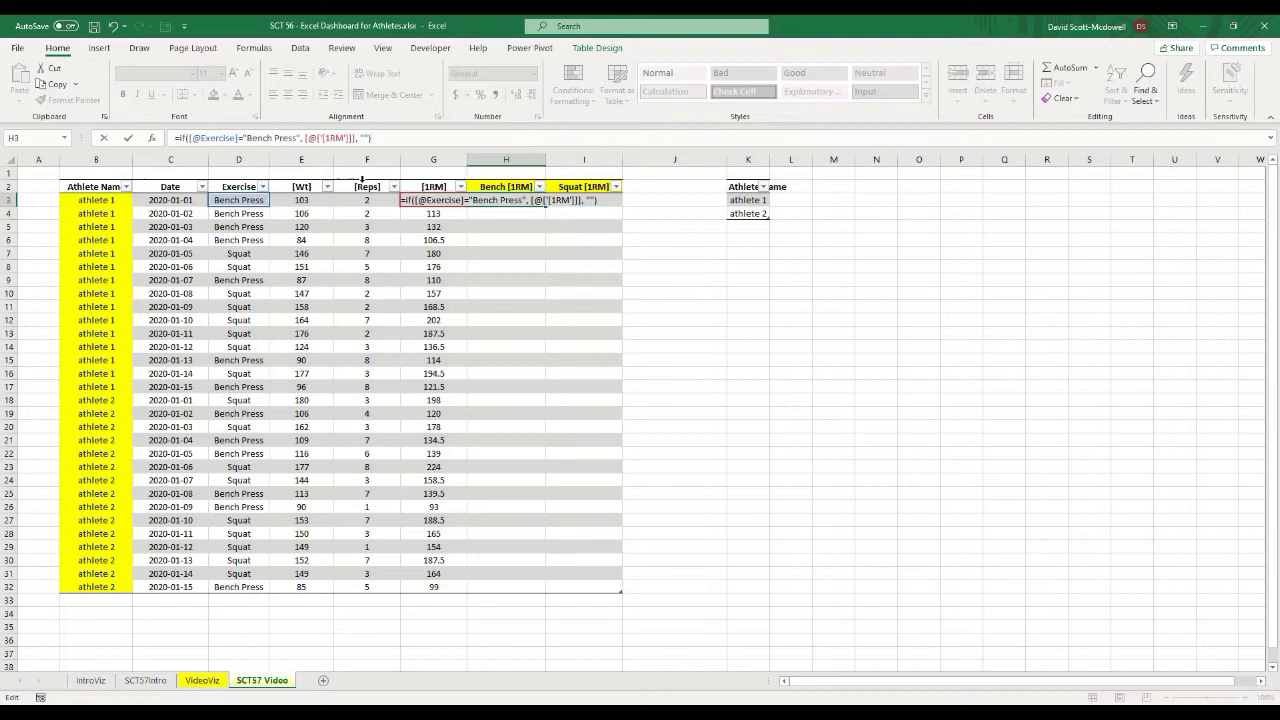
key("Return")
left_click(586, 543)
left_click(677, 546)
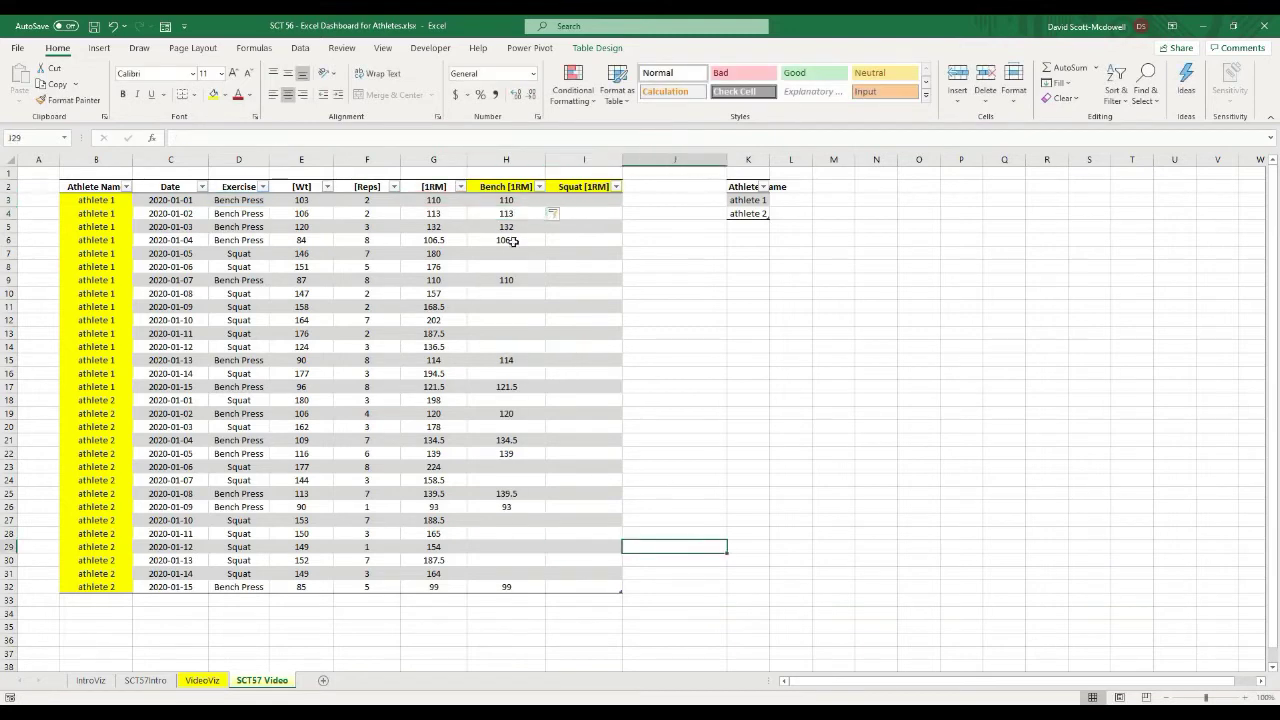
- Copy the full Bench [1RM] formula text from H3 into the first Squat [1RM] cell, I3
left_click(513, 202)
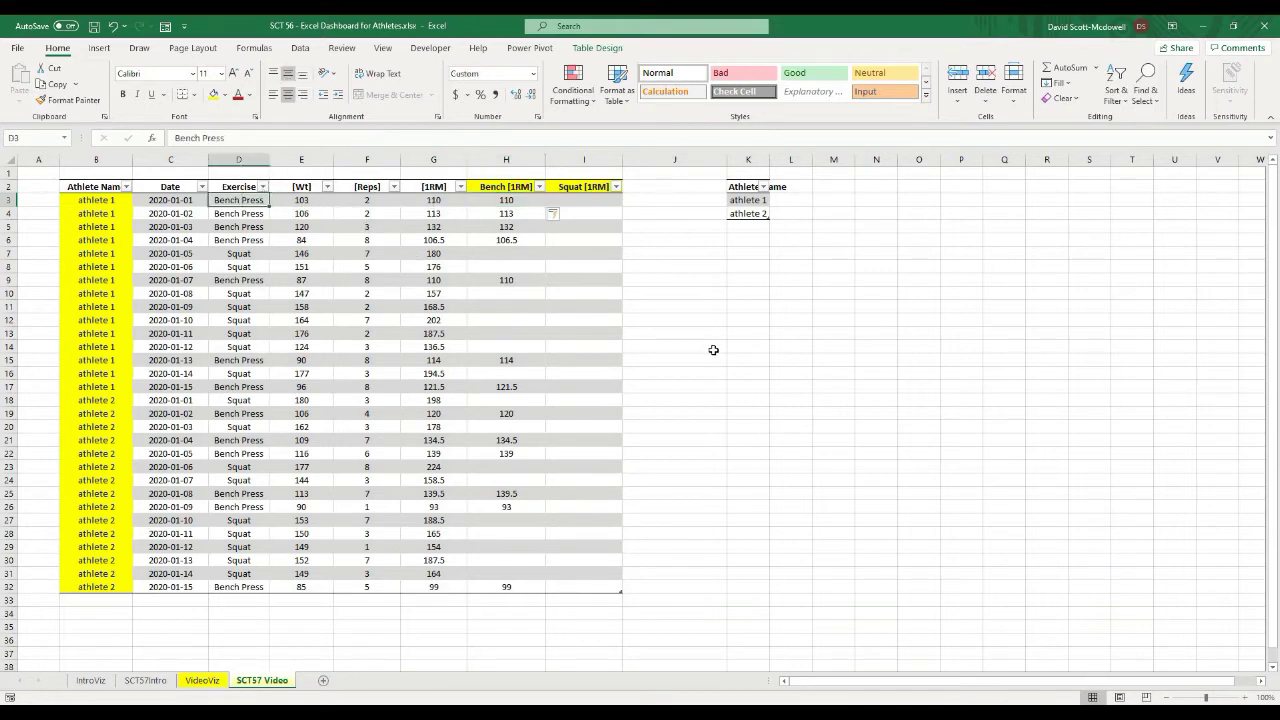
left_click(700, 321)
left_click(507, 200)
left_click_drag(374, 138, 150, 130)
key("ctrl+c")
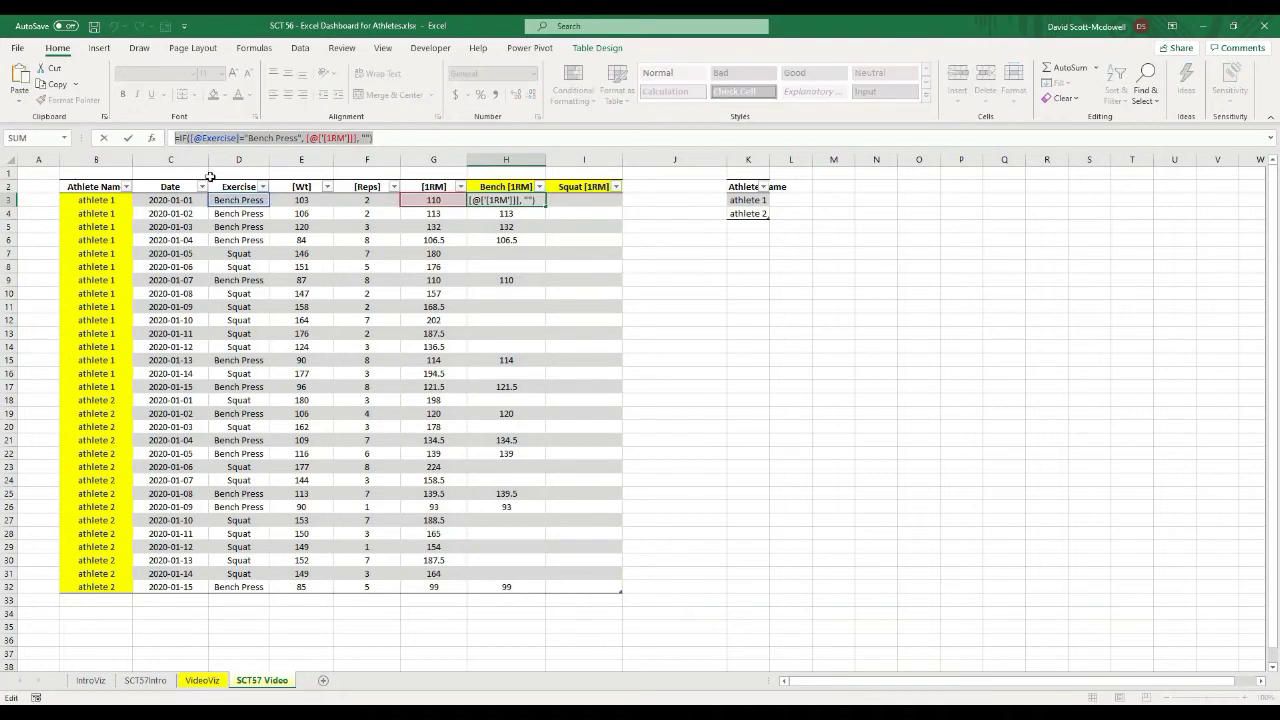
left_click(590, 200)
left_click(370, 138)
key("ctrl+v")
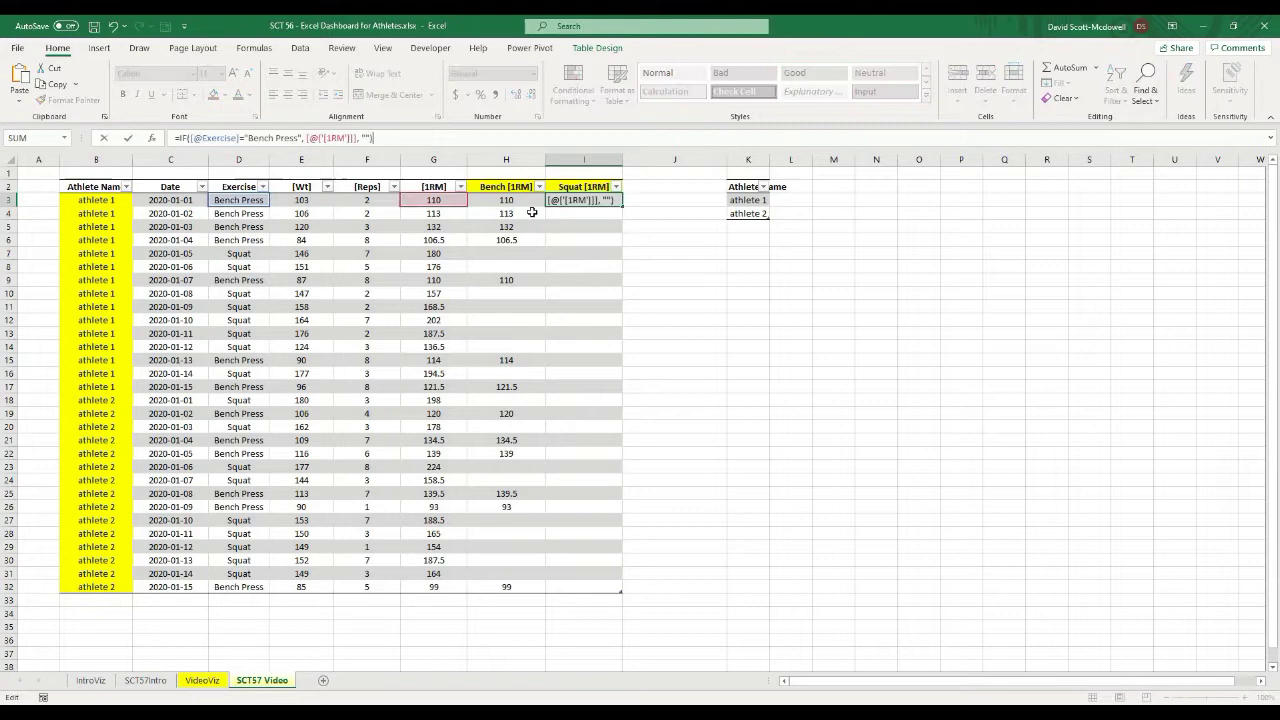
- Replace "Bench Press" with "Squat" in the I3 formula and apply it to the Squat [1RM] column
left_click_drag(249, 138, 300, 138)
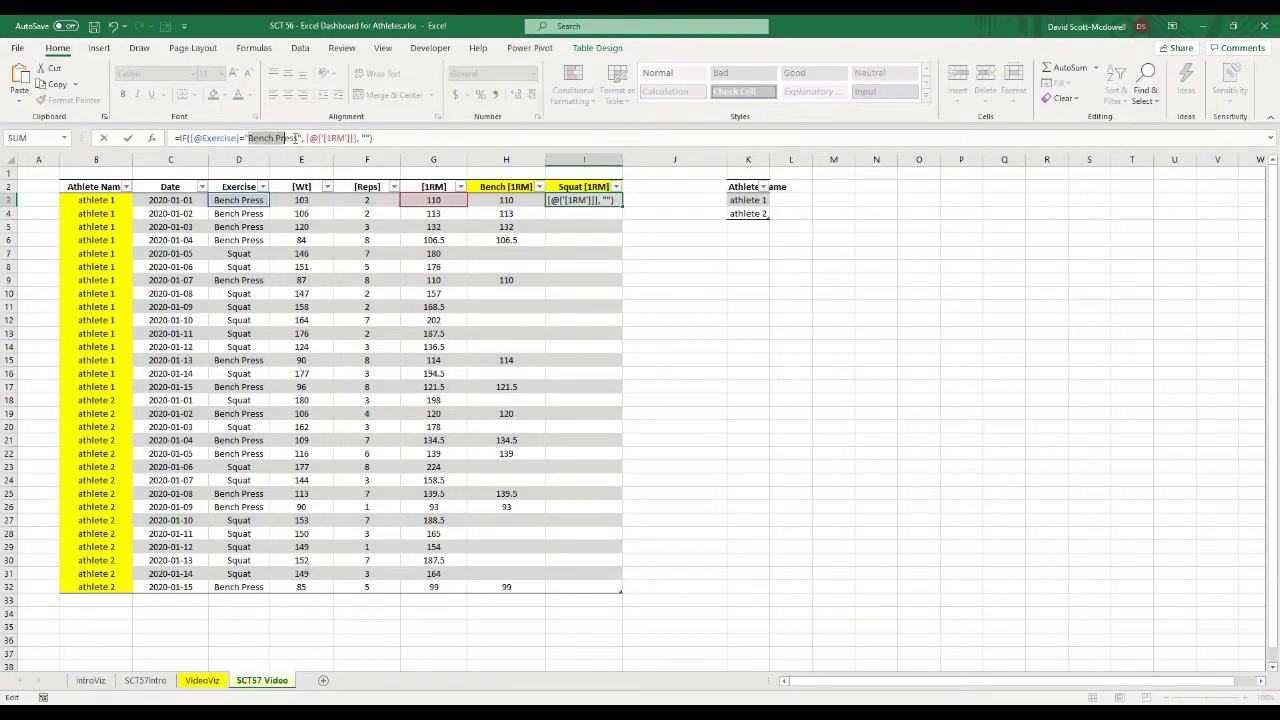
type("Squat")
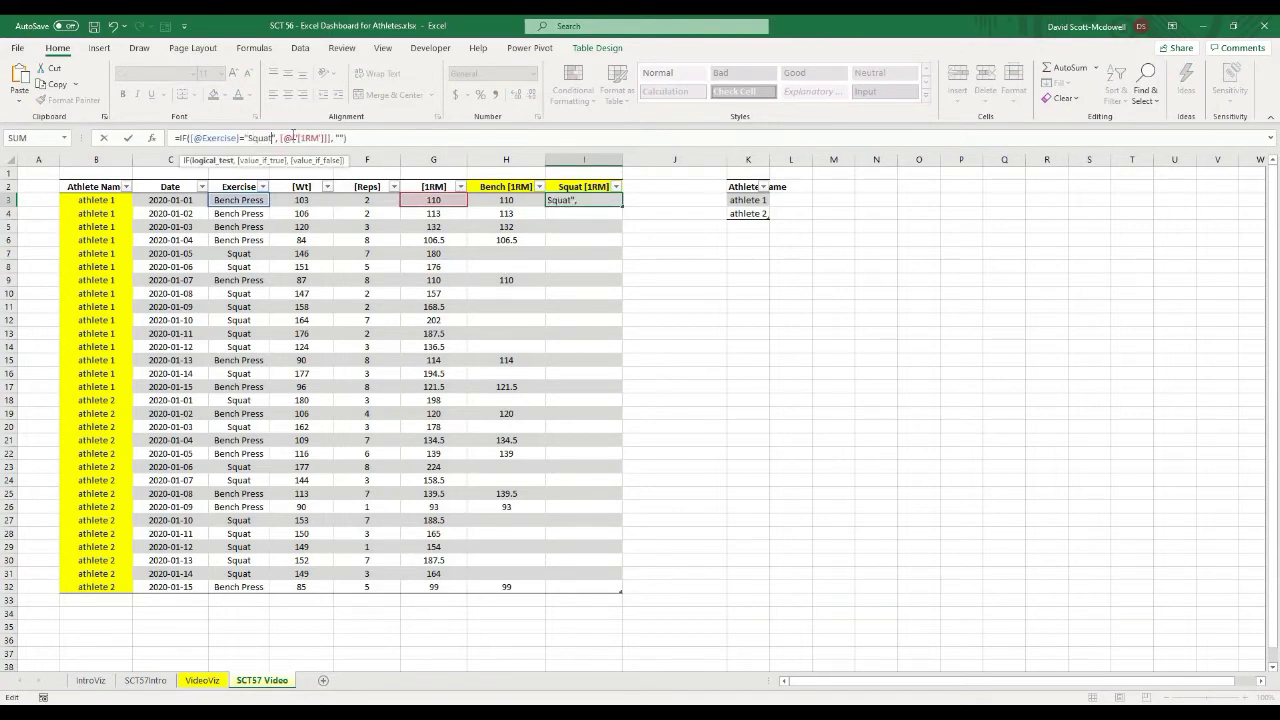
key("Return")
left_click(782, 400)
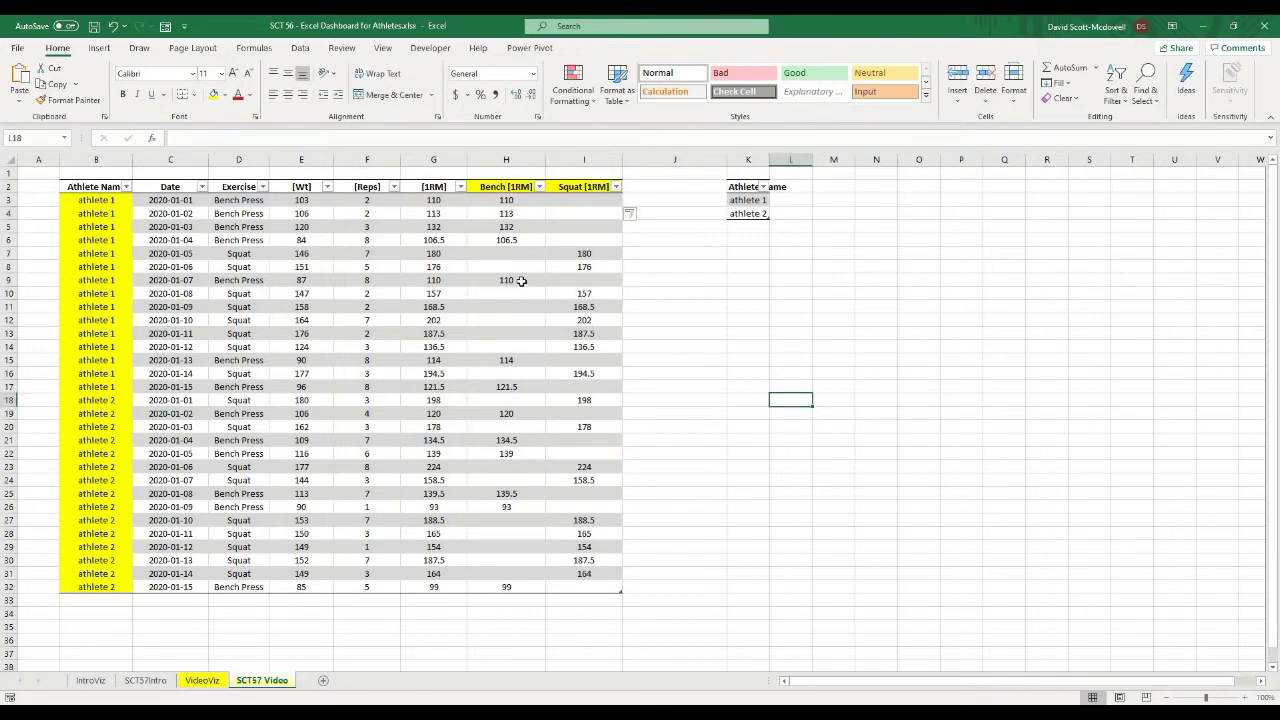
left_click(740, 335)
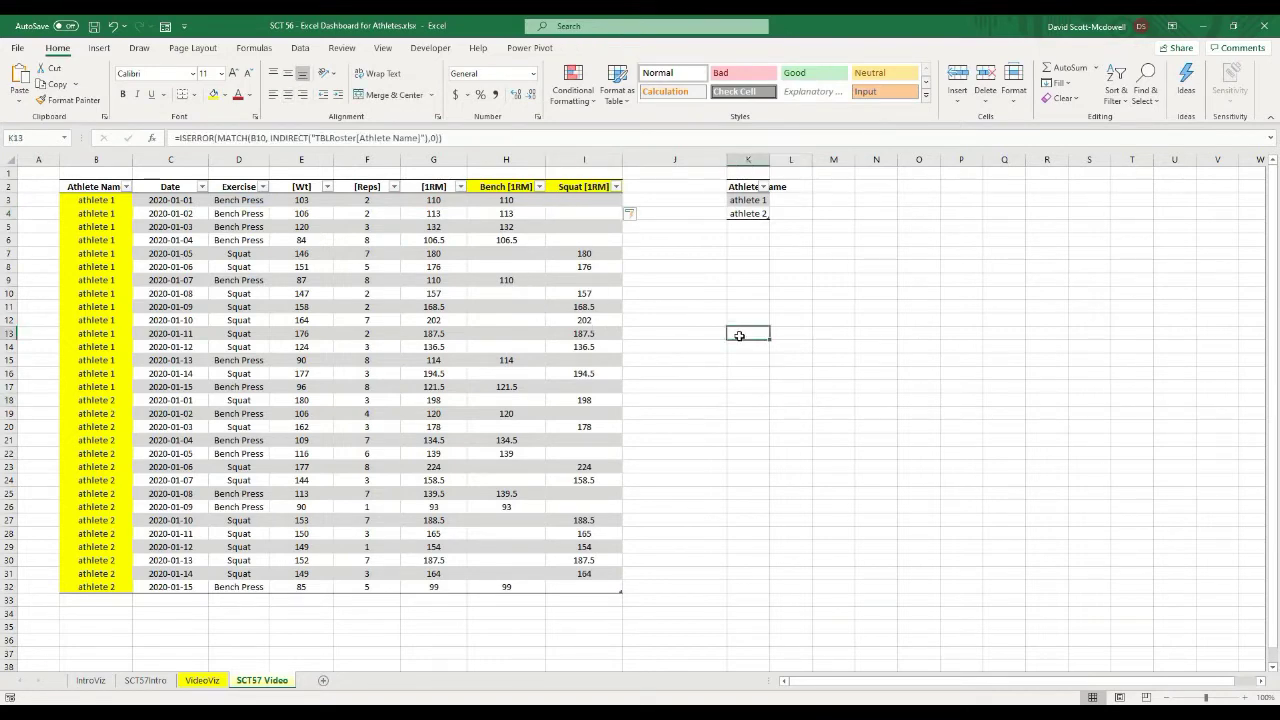
- Check the Bench [1RM] formula in H3 and H4, and fill it from H3 down to row 32
left_click(507, 204)
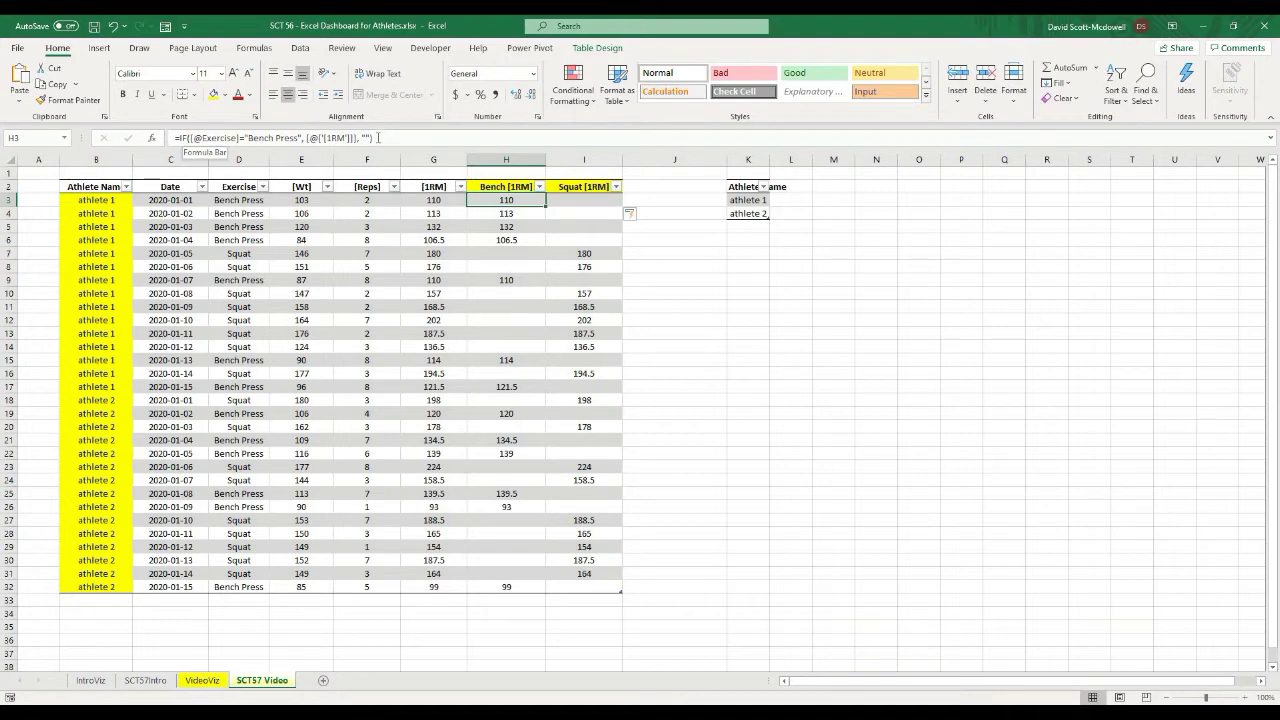
key("Down")
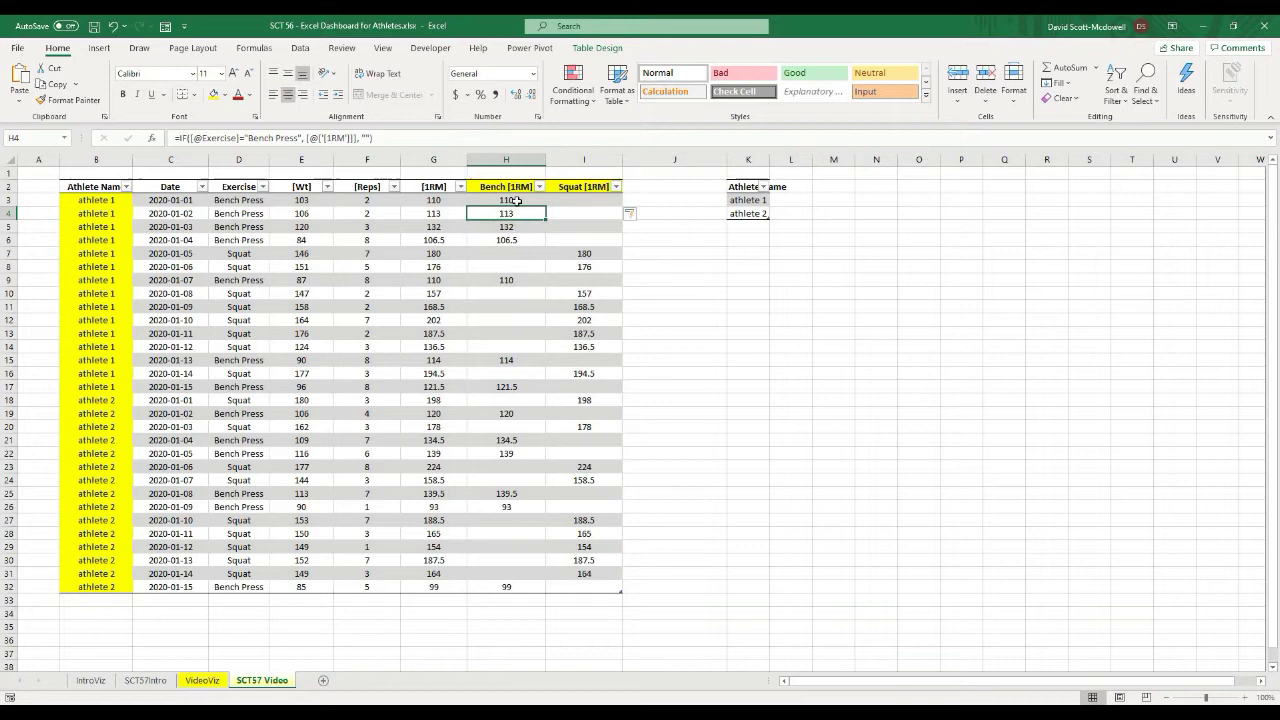
left_click(515, 201)
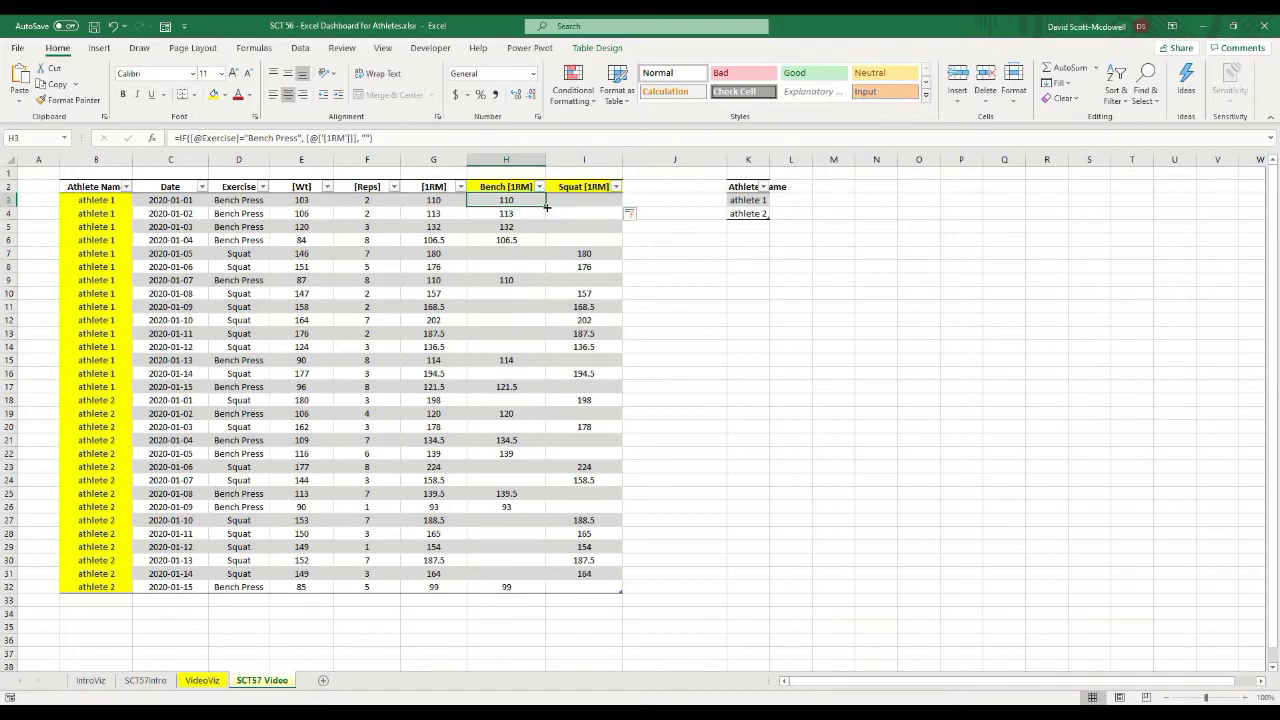
left_click_drag(545, 206, 546, 594)
left_click(857, 494)
- Examine the formulas in several Bench [1RM] cells between rows 13 and 29, including the squat row H27
left_click(506, 333)
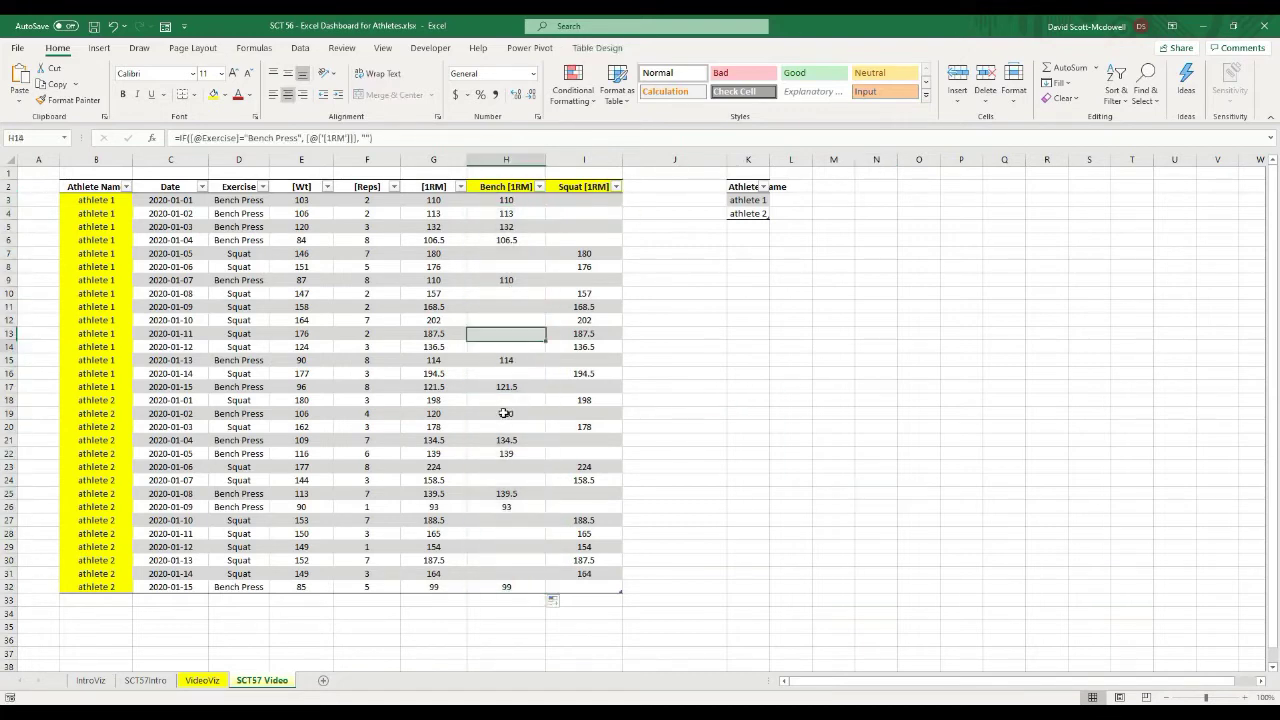
left_click(506, 413)
left_click(506, 507)
left_click(515, 534)
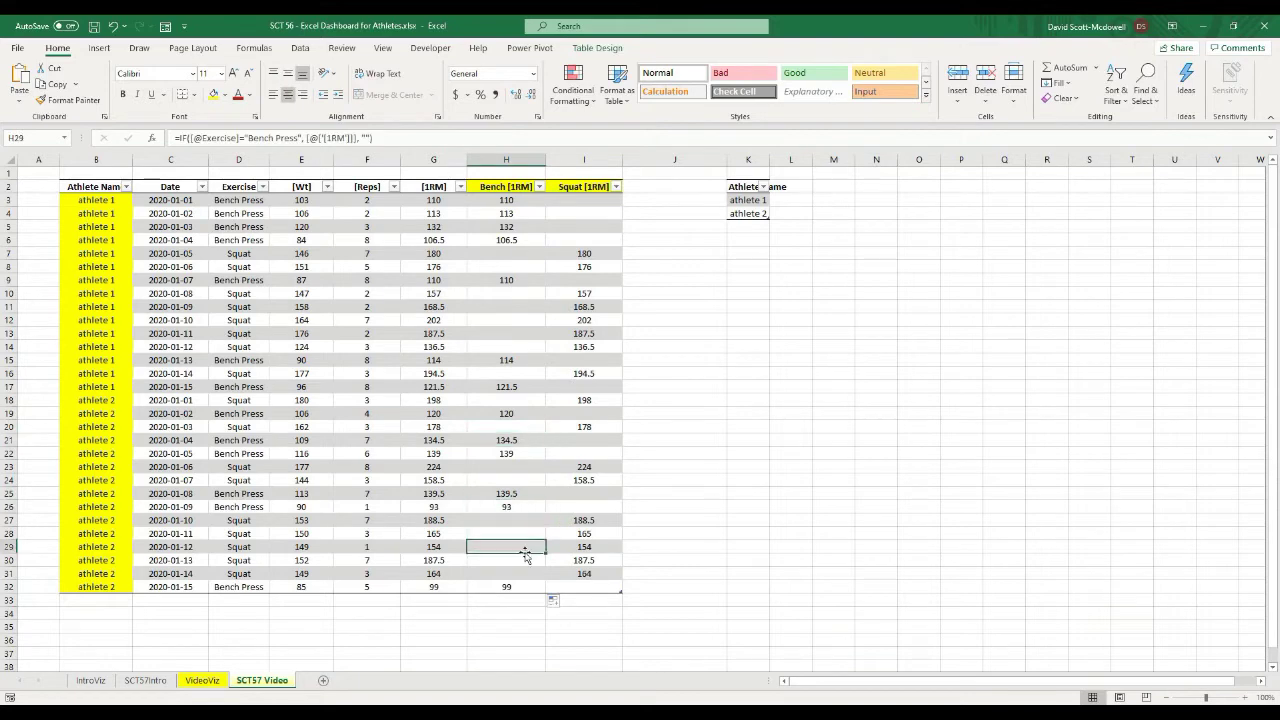
left_click(508, 521)
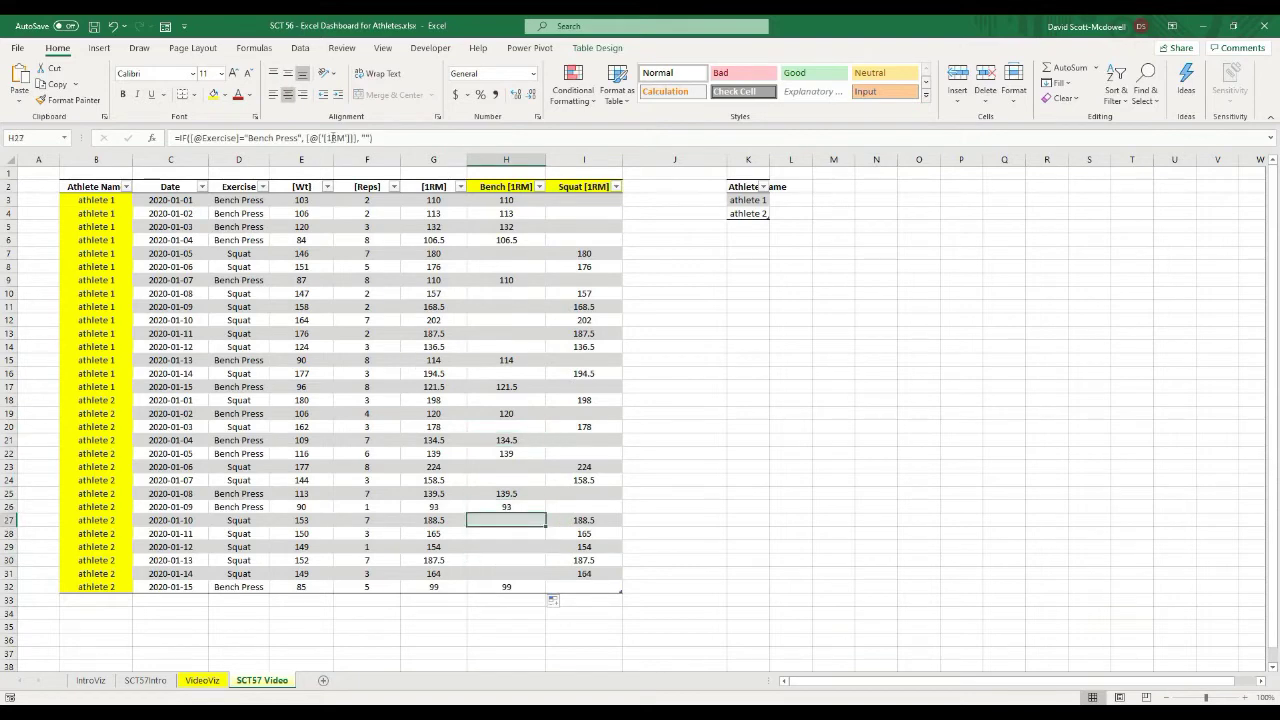
left_click(335, 137)
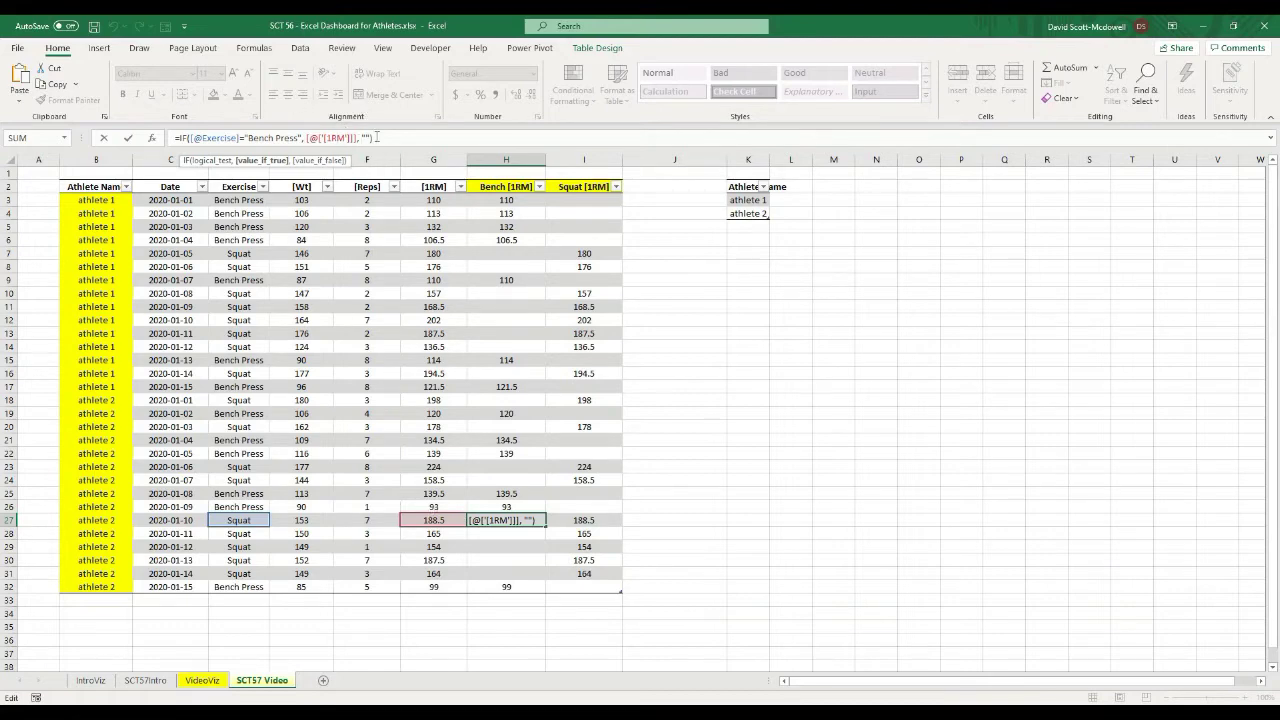
key("Return")
- Widen column K so the full Athlete Name header of the roster table fits
left_click(778, 306)
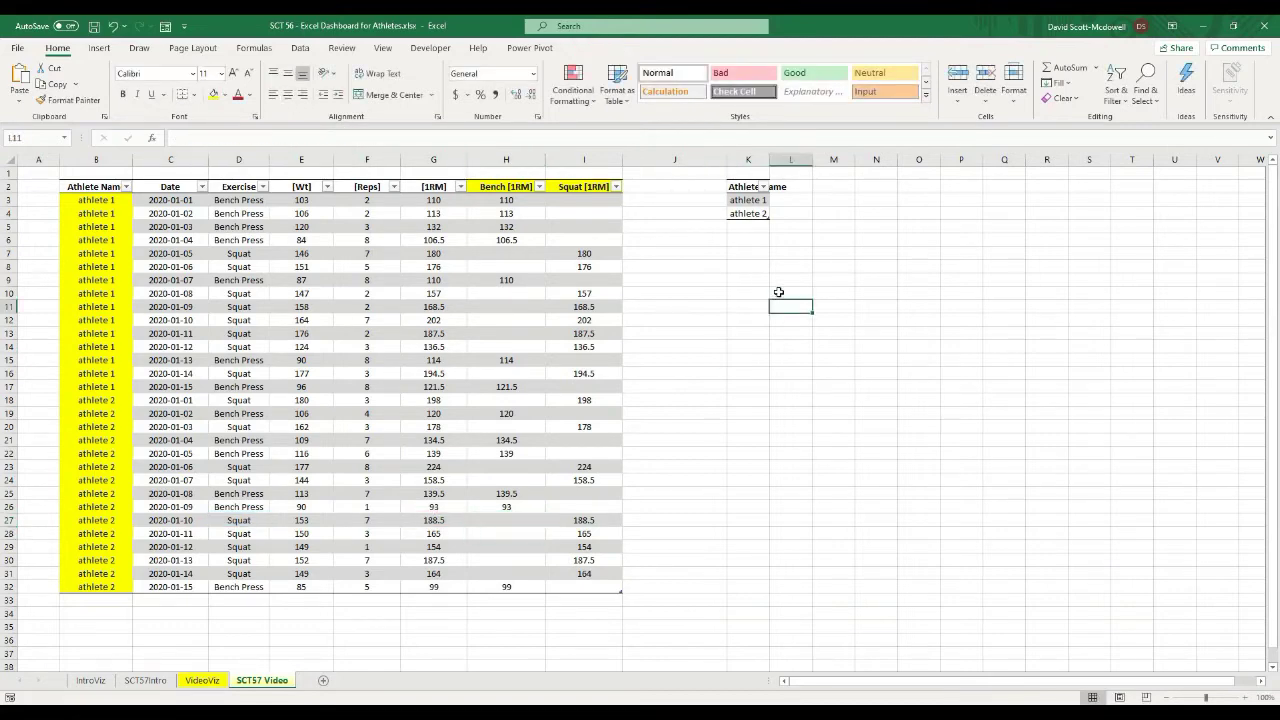
left_click_drag(769, 160, 852, 162)
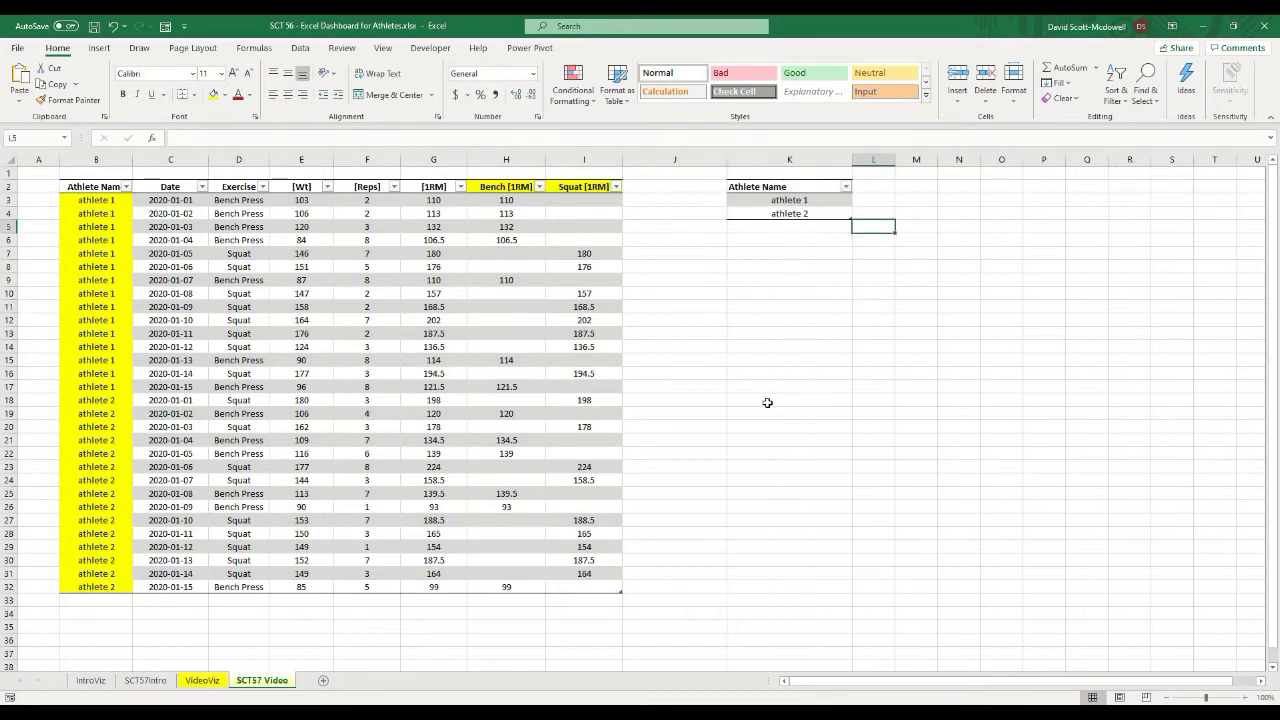
left_click(766, 400)
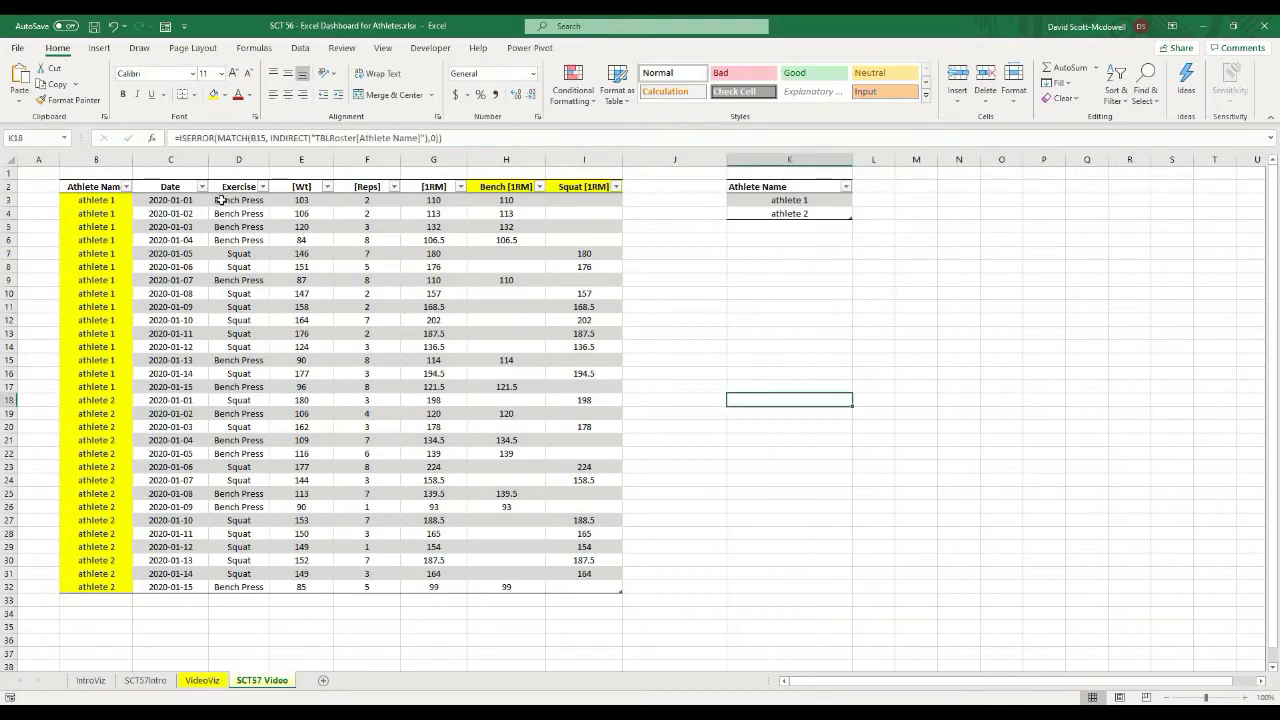
- Insert the recommended Line chart from the Date, Bench [1RM] and Squat [1RM] columns, including headers, rows 2 to 32
left_click(165, 187)
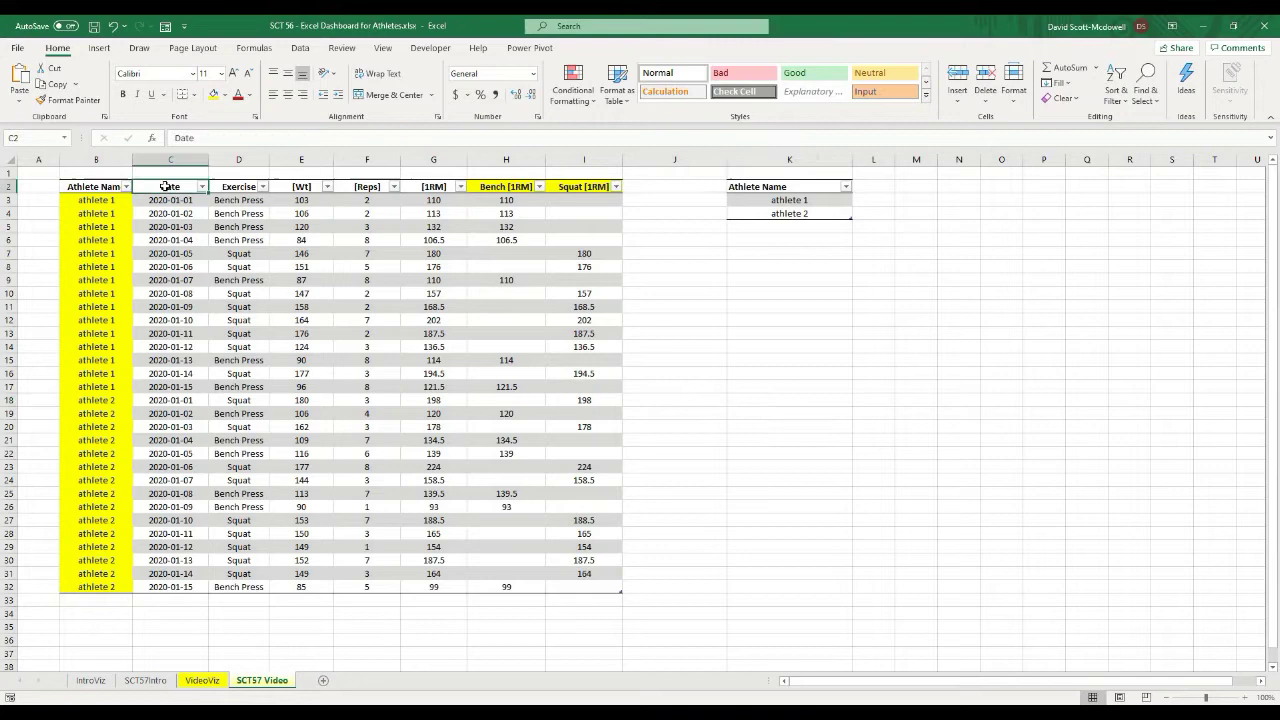
left_click_drag(162, 233, 160, 587)
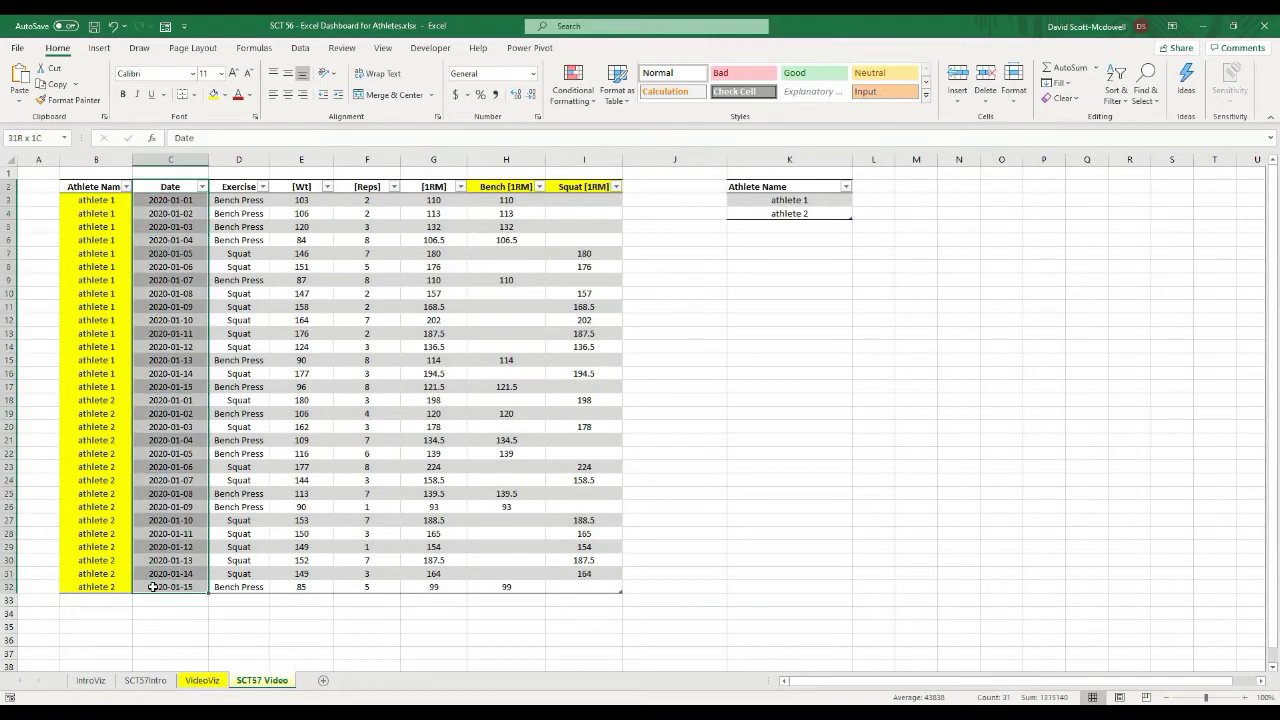
left_click_drag(496, 188, 494, 587)
left_click_drag(584, 188, 576, 587)
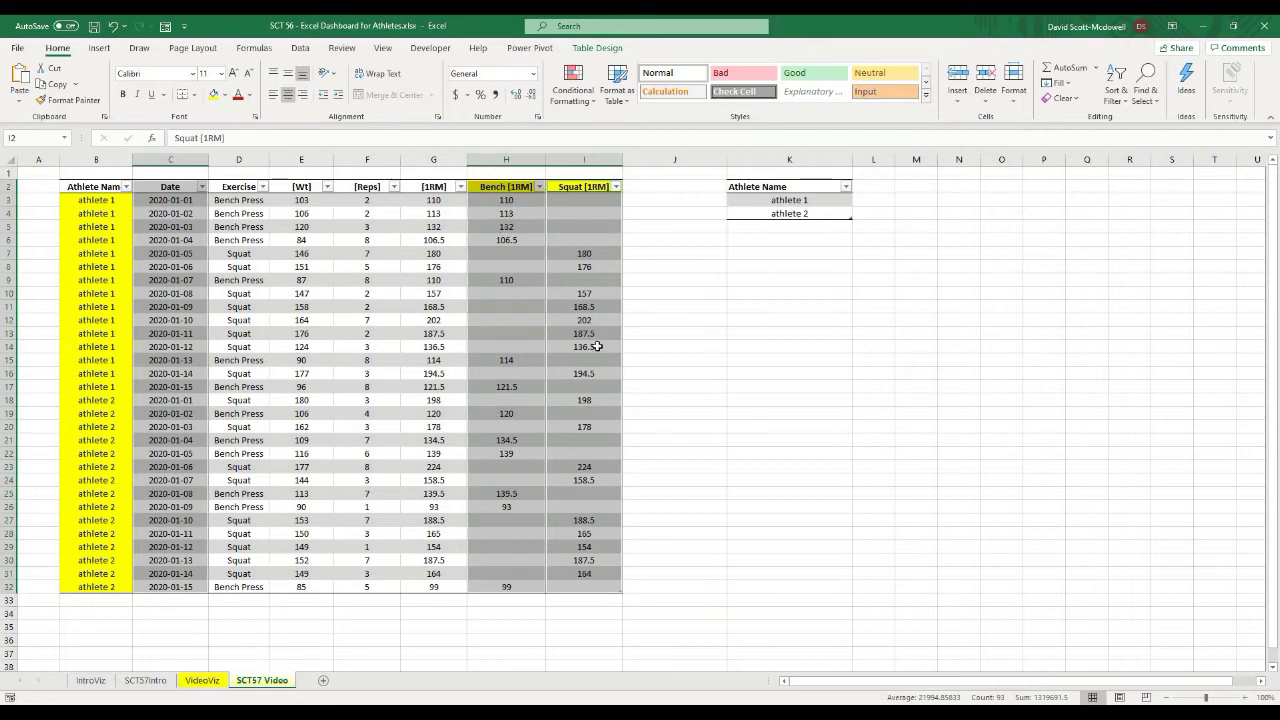
left_click(102, 49)
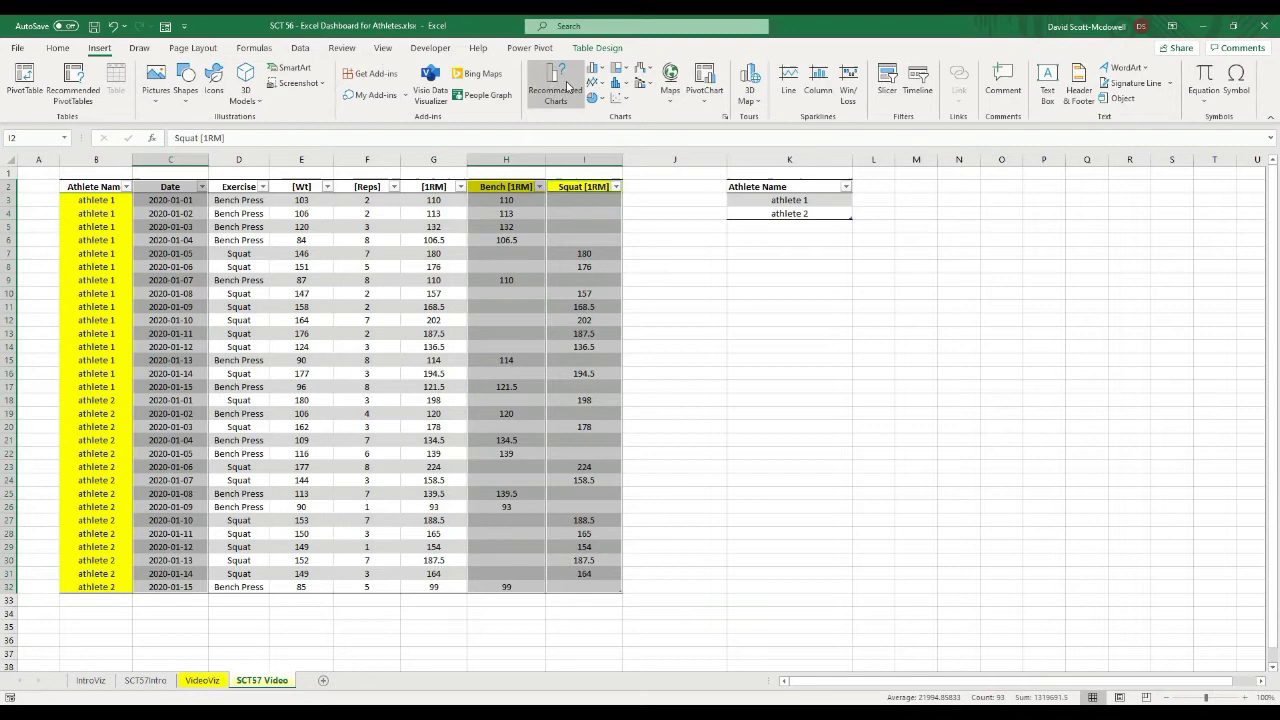
left_click(567, 85)
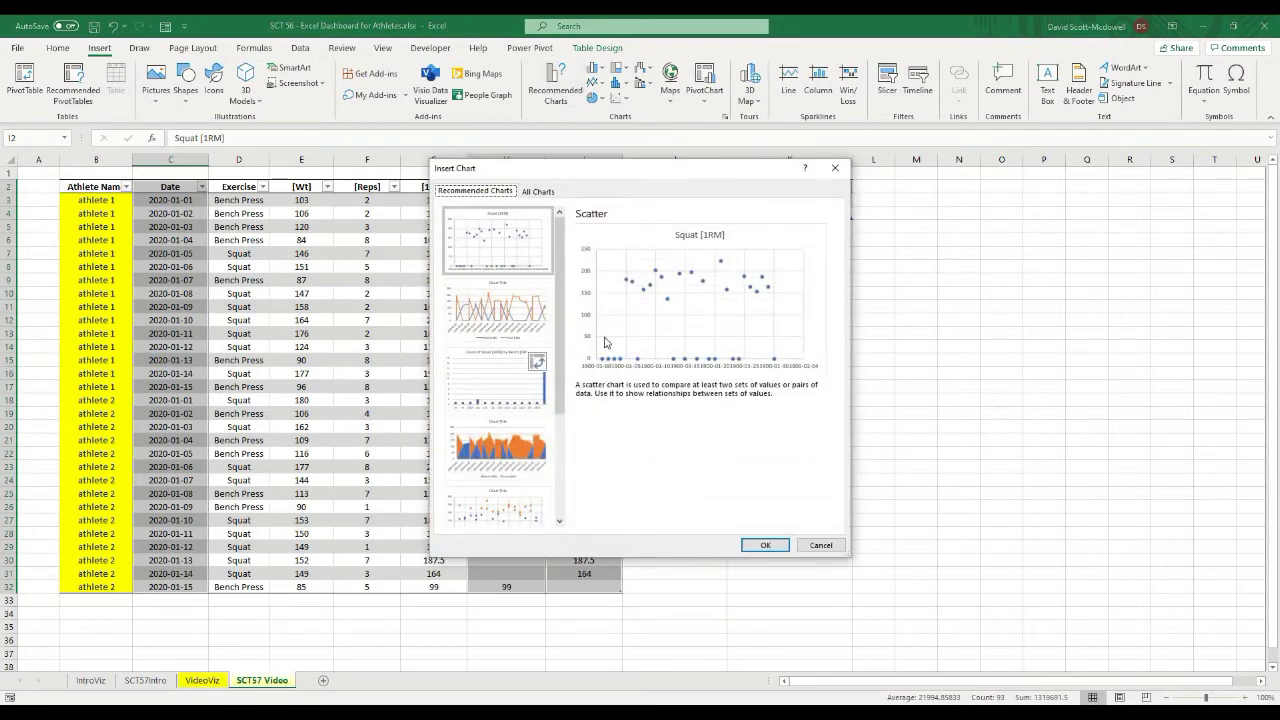
left_click(478, 325)
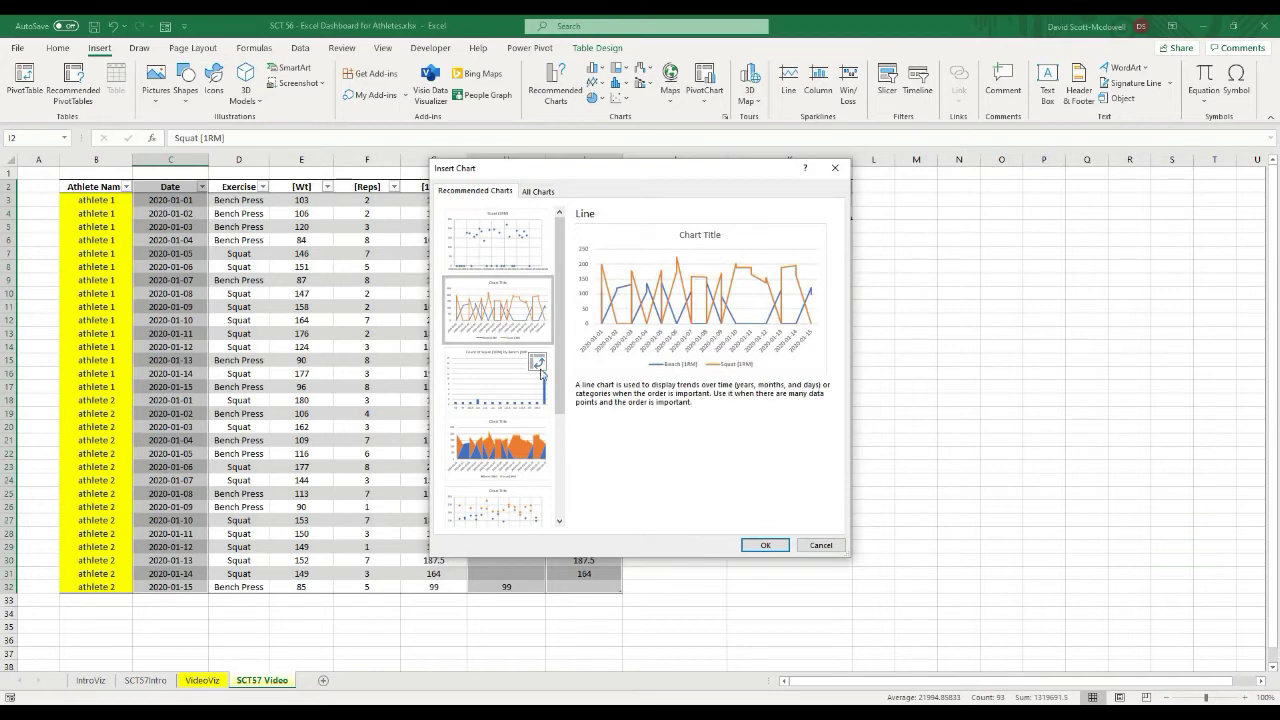
scroll(541, 372, "down", 1)
scroll(541, 372, "up", 1)
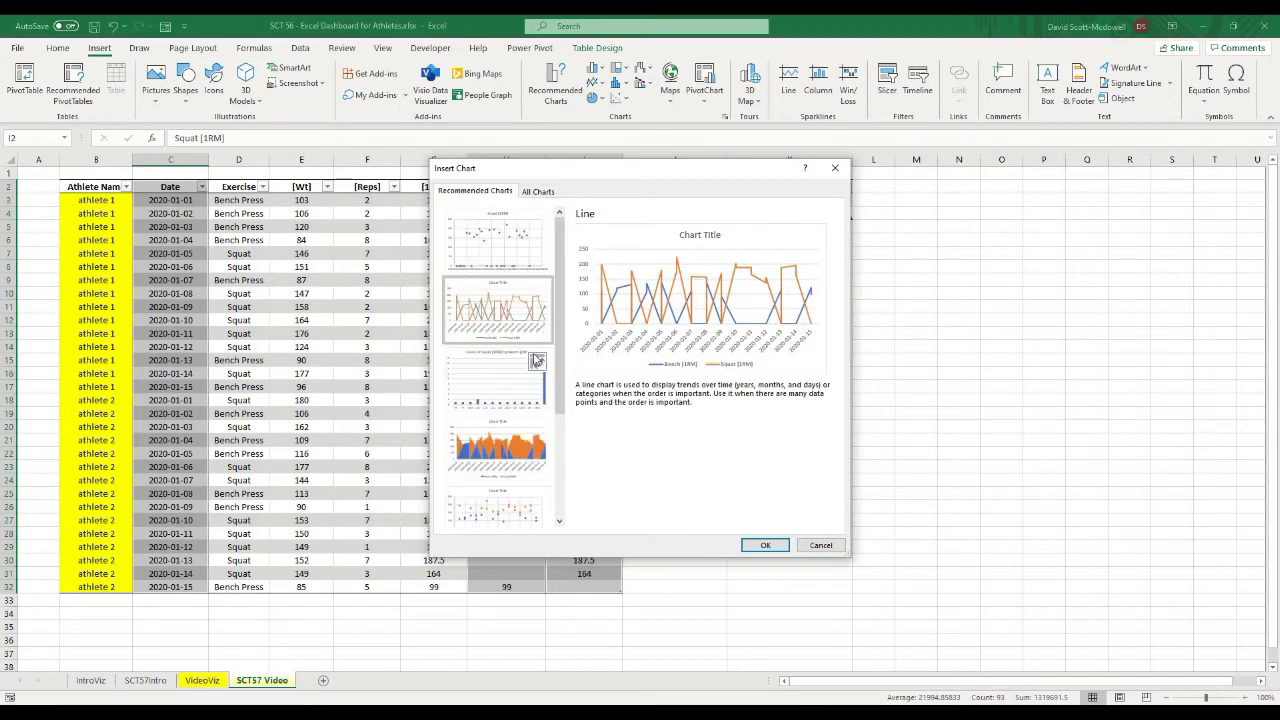
left_click(765, 547)
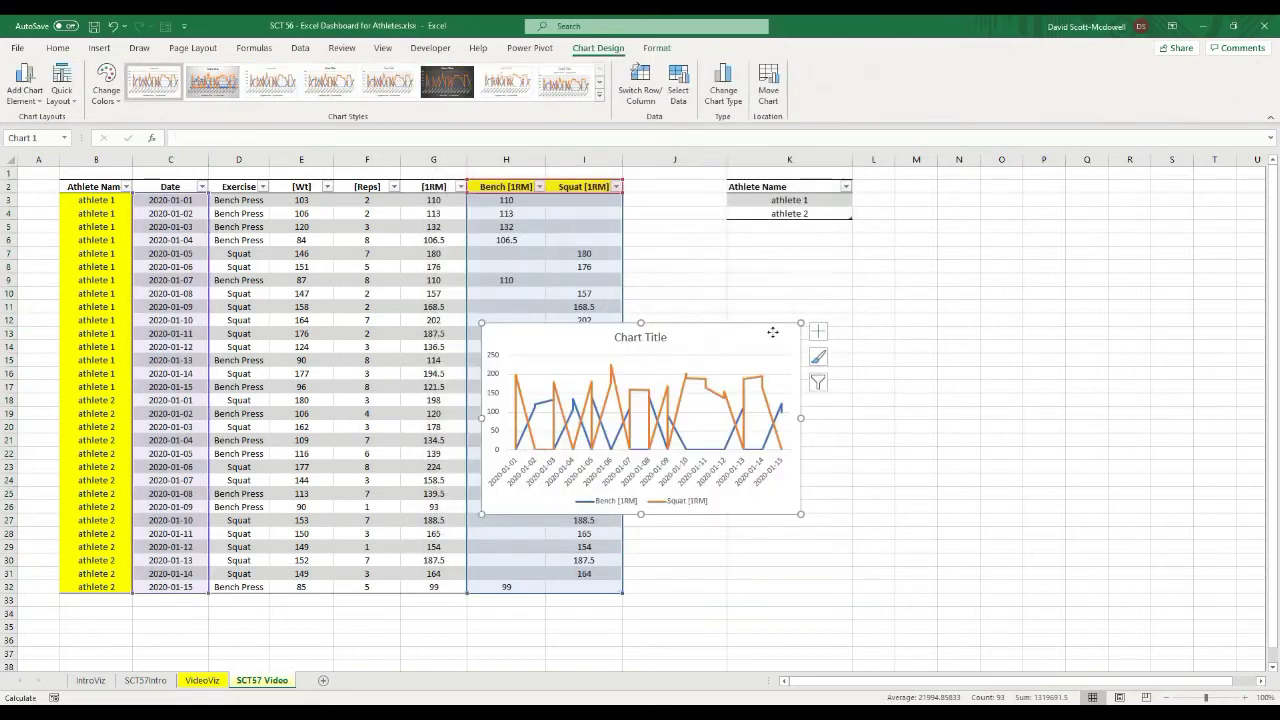
- Move the line chart clear of the data table and title it "Exercise KPI Tracking"
left_click_drag(652, 333, 853, 333)
left_click(852, 328)
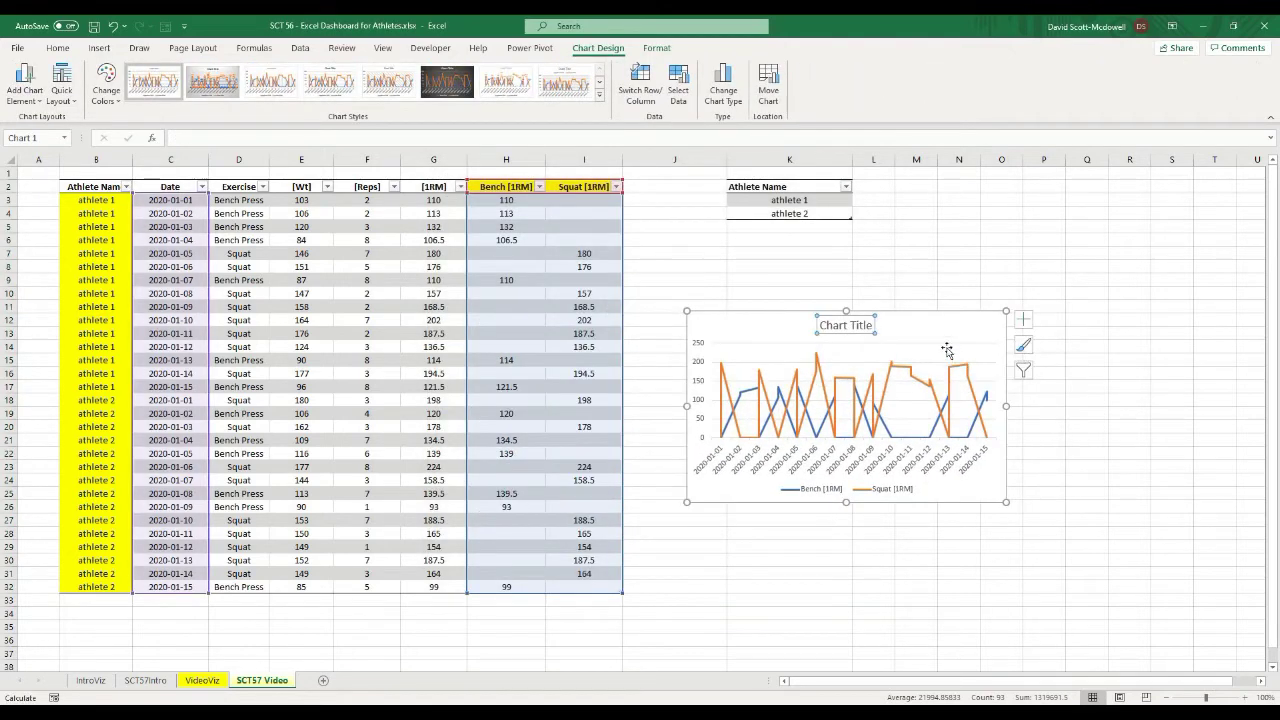
left_click(857, 325)
triple_click(857, 325)
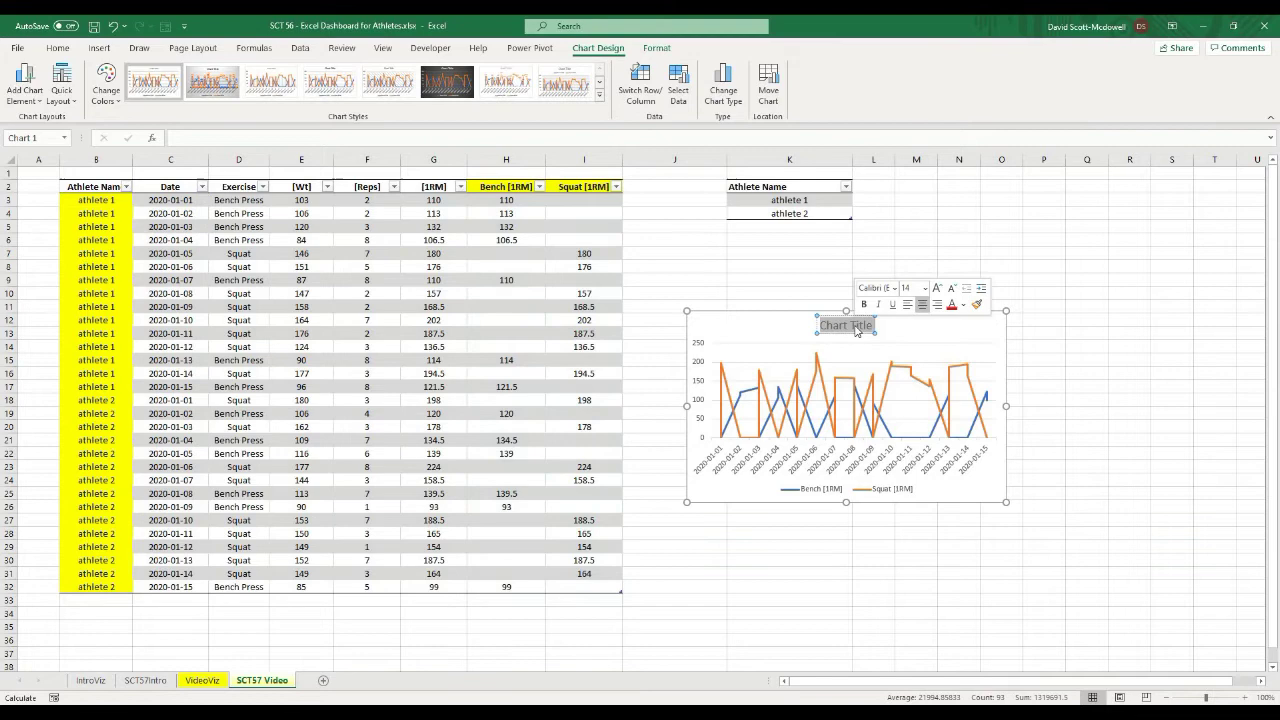
type("Exercise K")
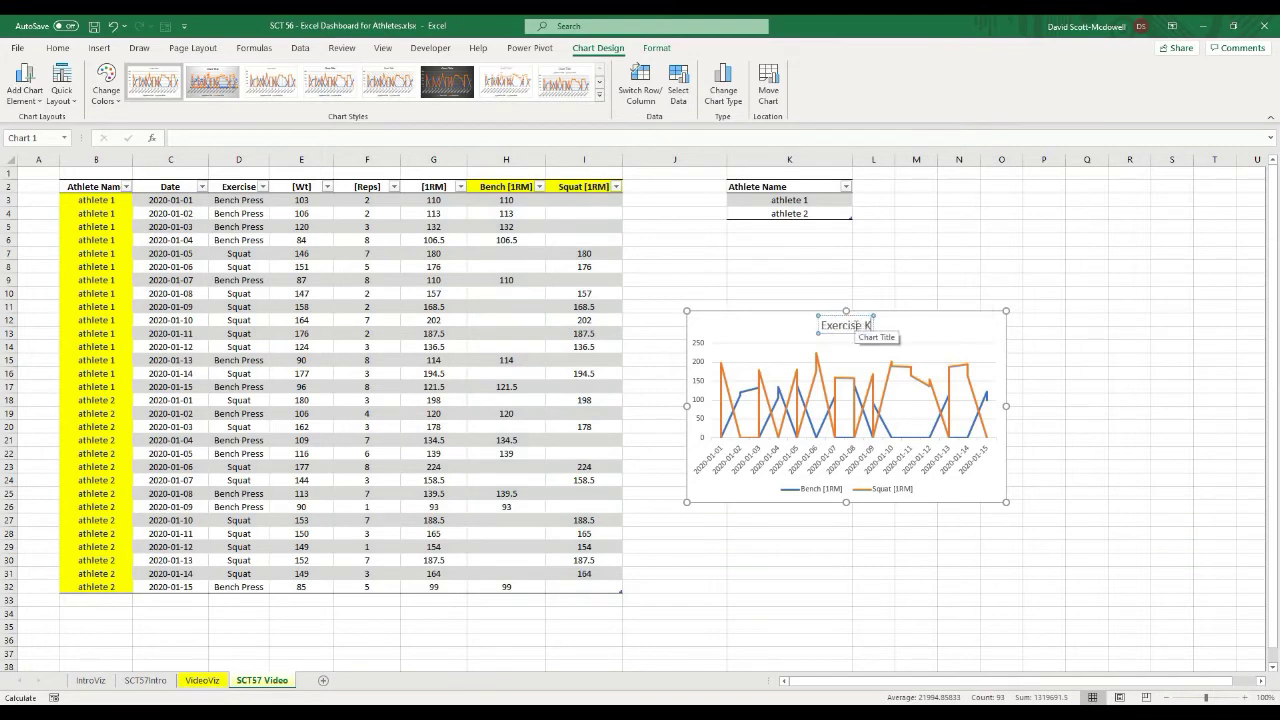
type("PI Tracking")
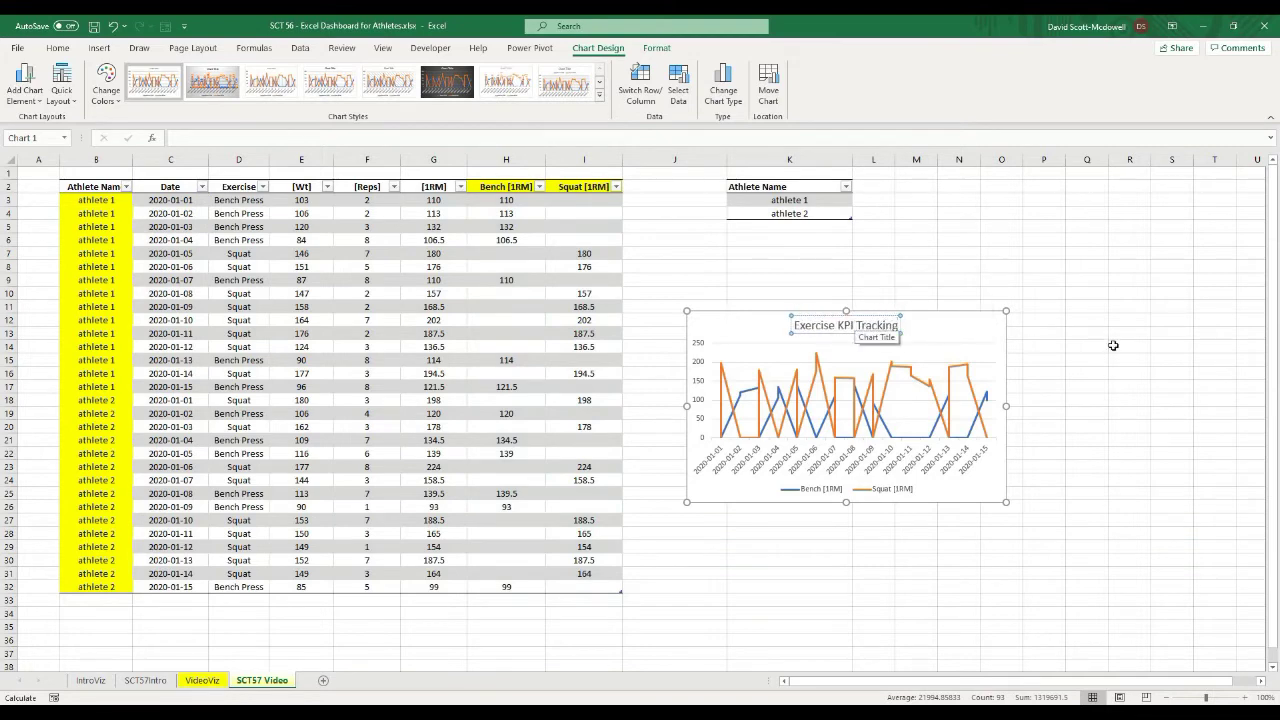
- Enlarge the Exercise KPI Tracking chart to span columns J to R and about rows 14 to 32
left_click_drag(974, 329, 923, 313)
left_click_drag(955, 390, 1163, 365)
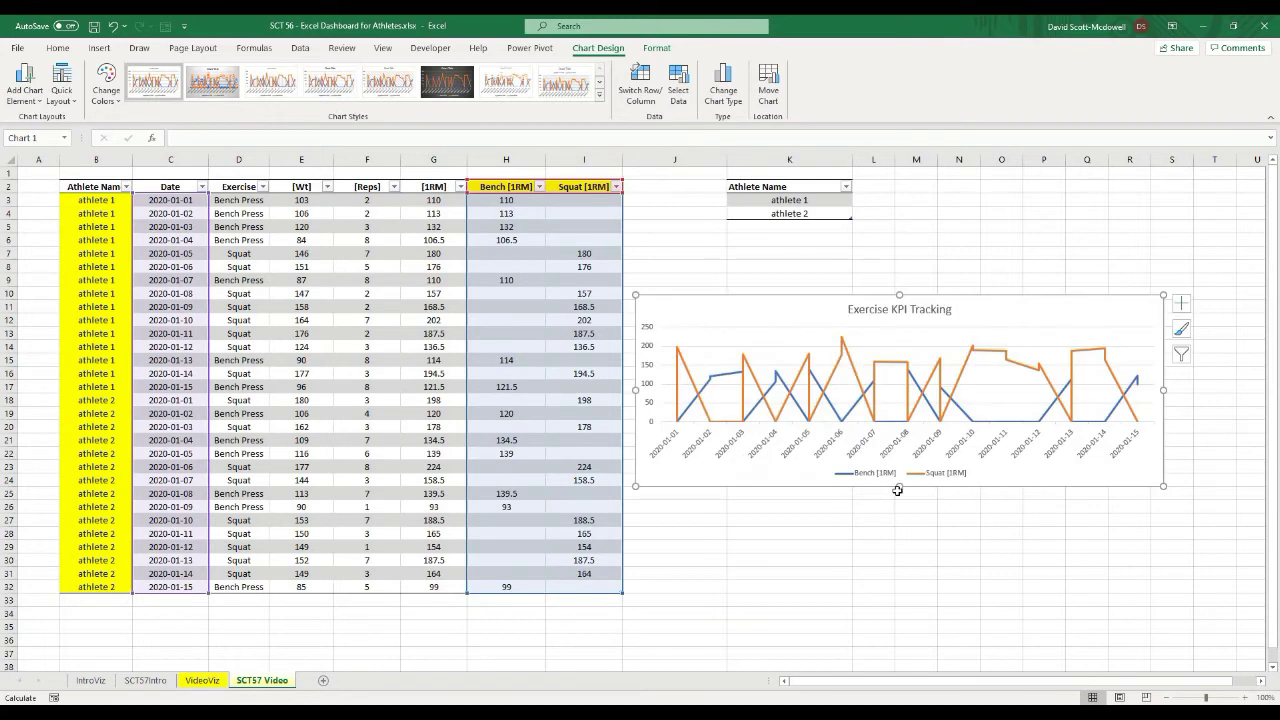
left_click_drag(898, 486, 898, 545)
left_click(905, 588)
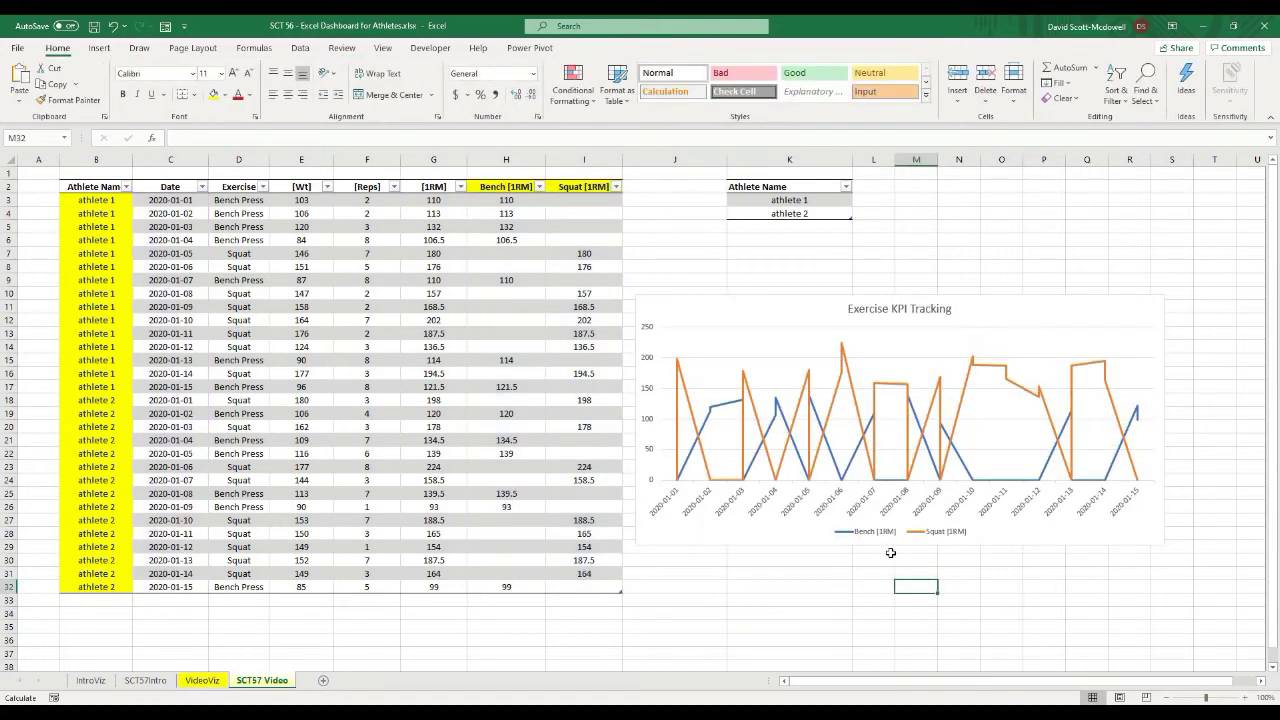
left_click(812, 576)
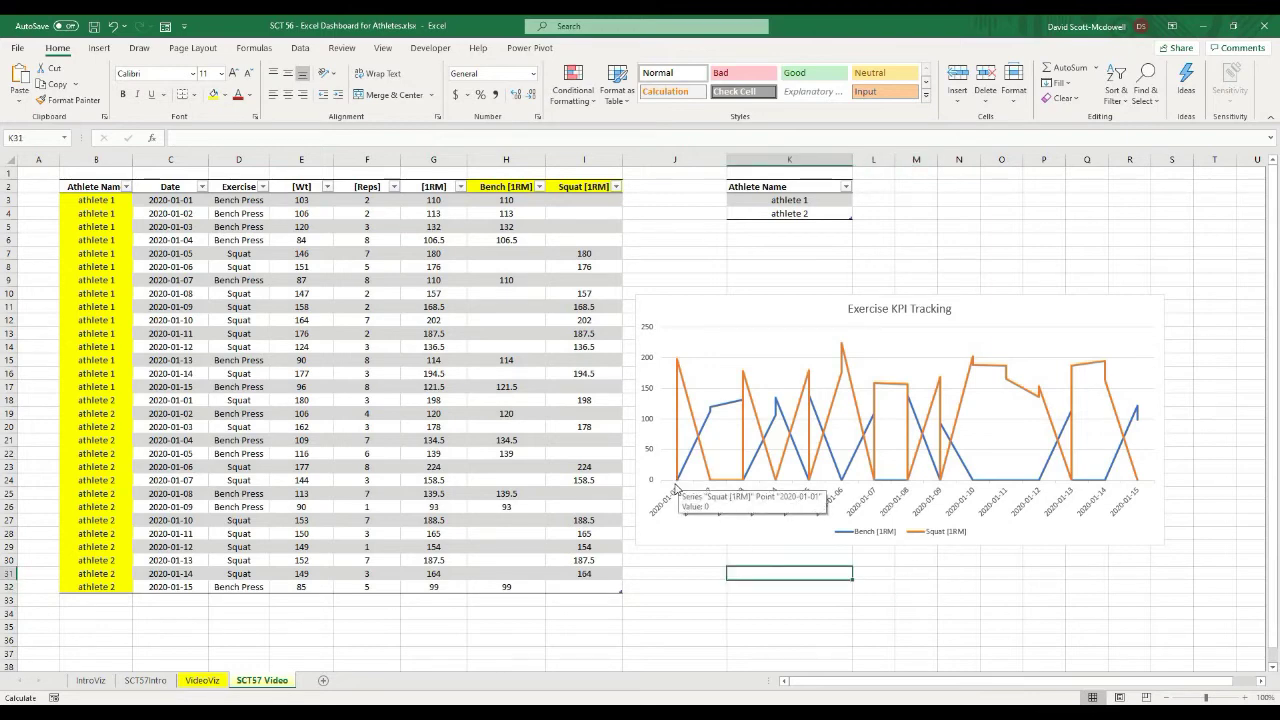
left_click_drag(719, 309, 723, 361)
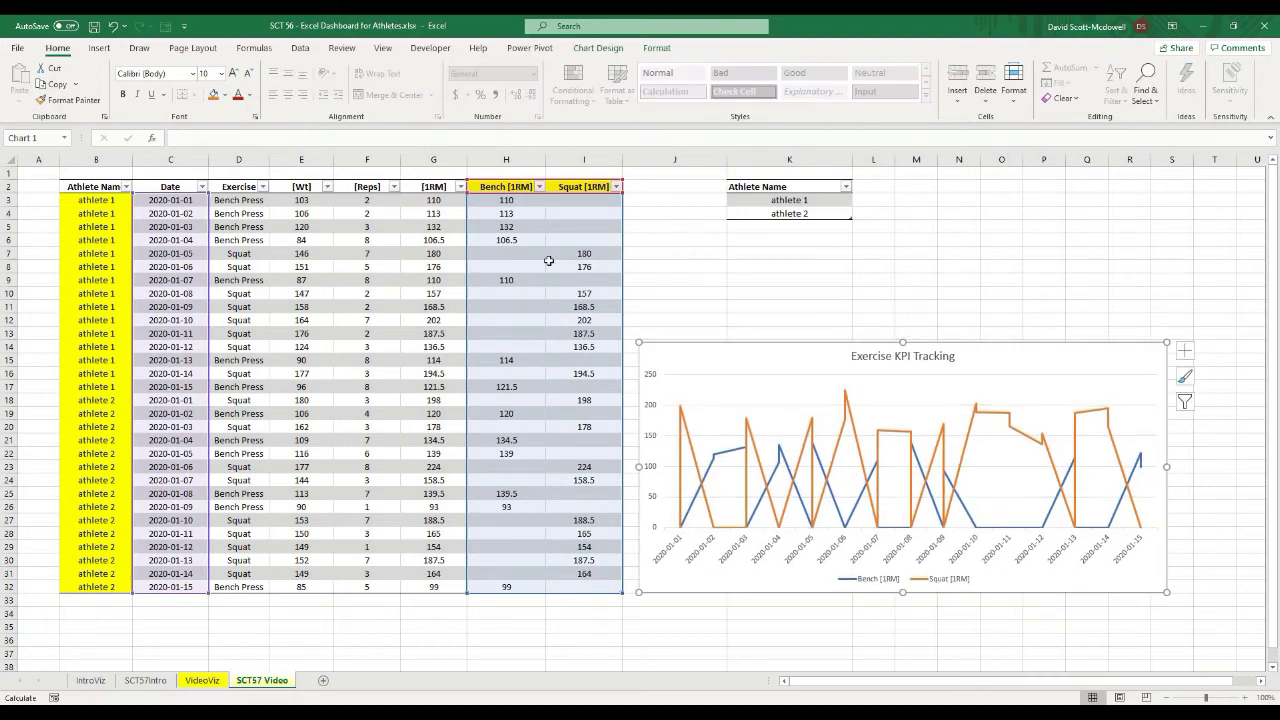
- Insert a slicer on the Athlete Name field of the main data table
left_click(780, 200)
left_click(174, 188)
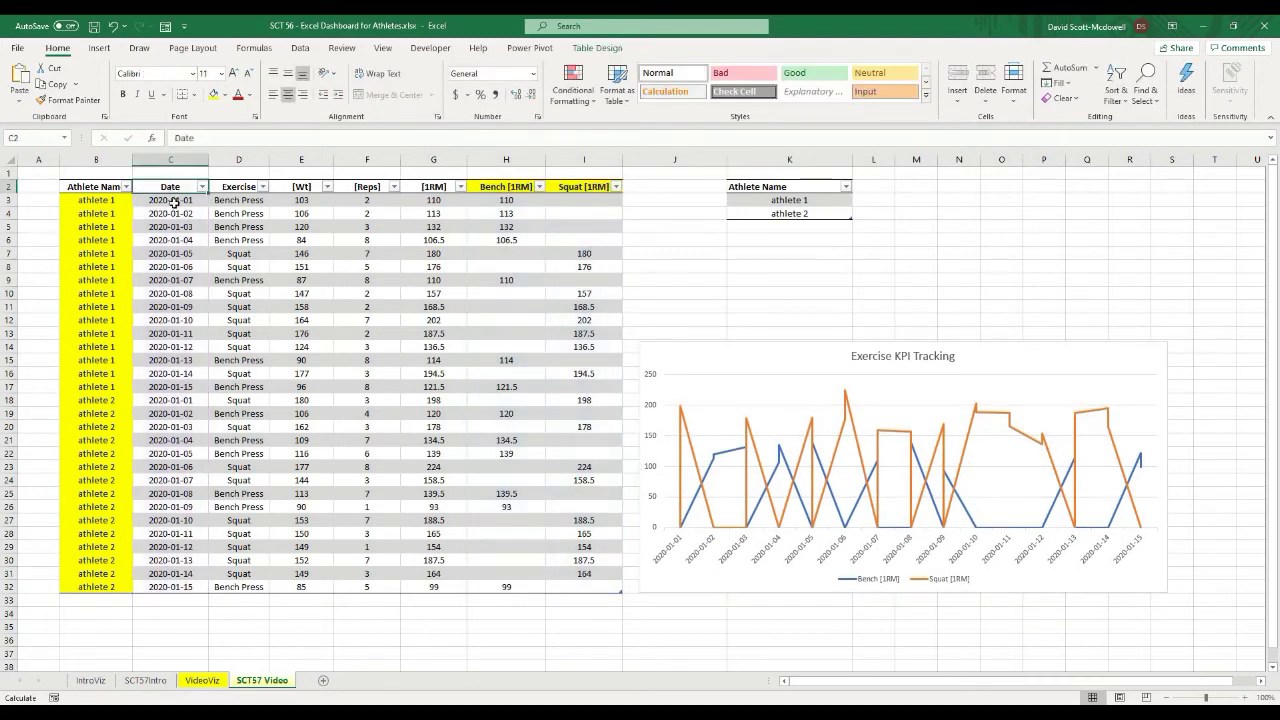
left_click(604, 48)
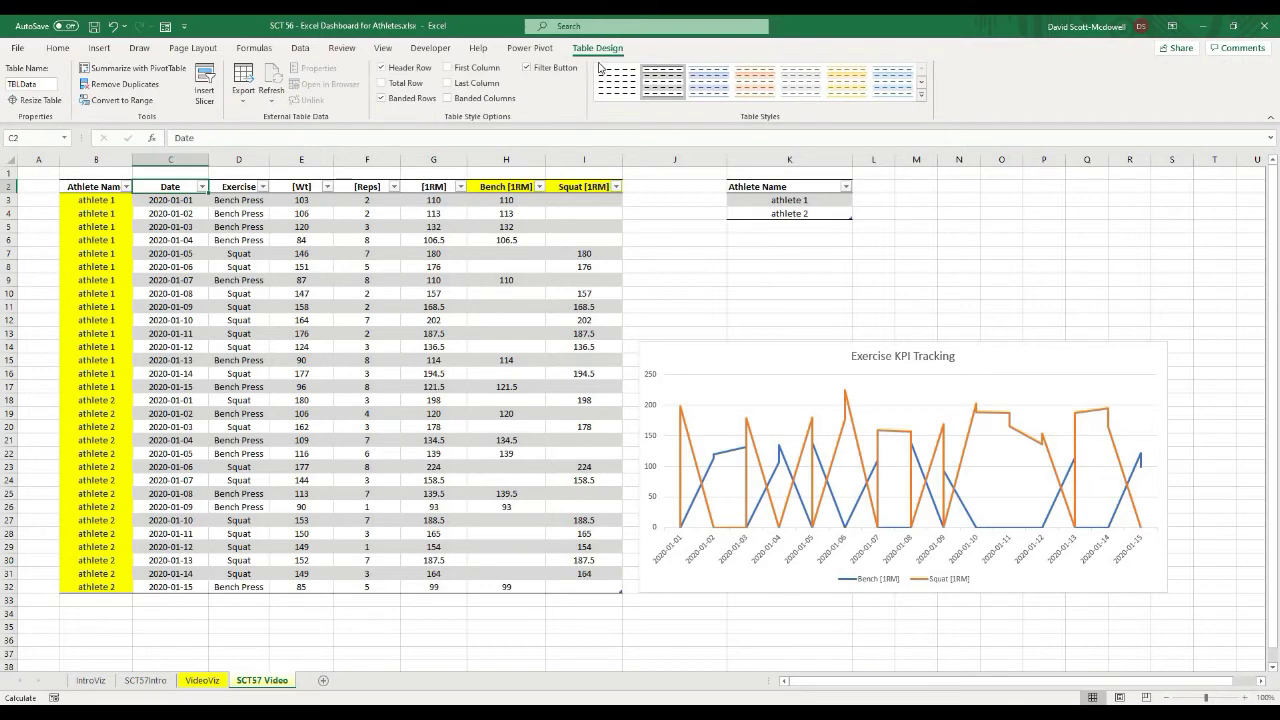
left_click(205, 82)
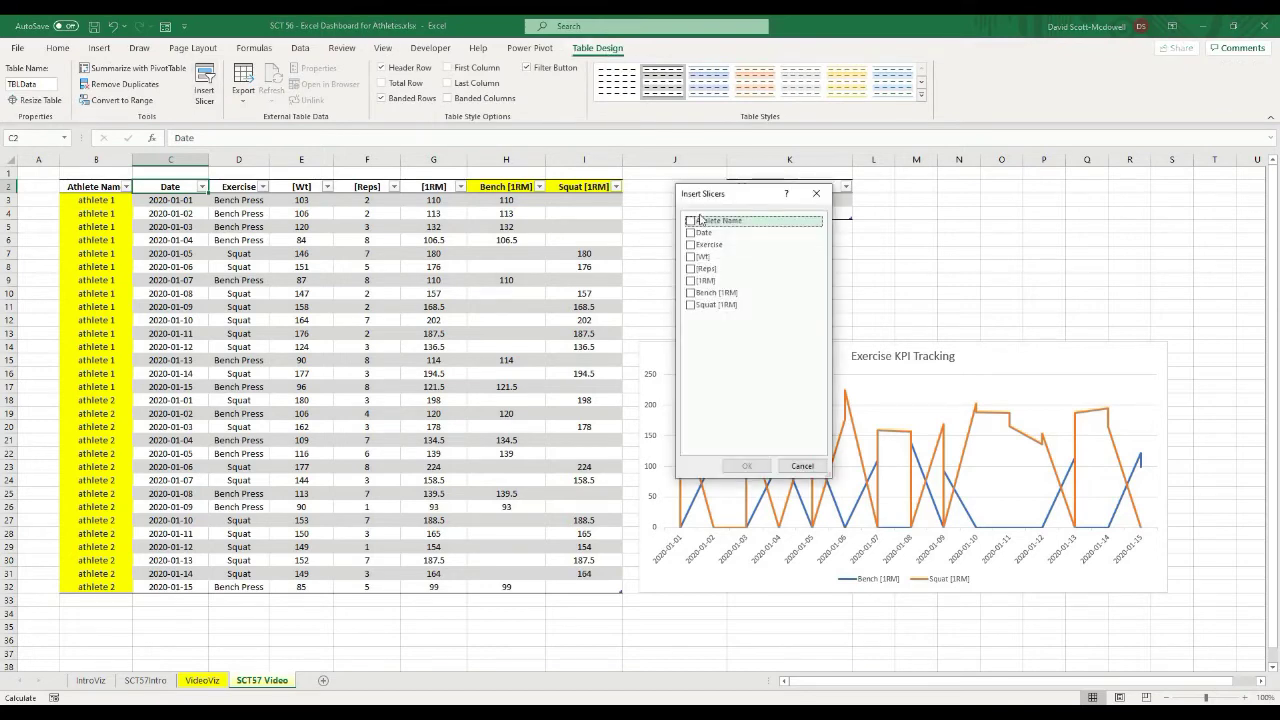
left_click(691, 220)
left_click(747, 465)
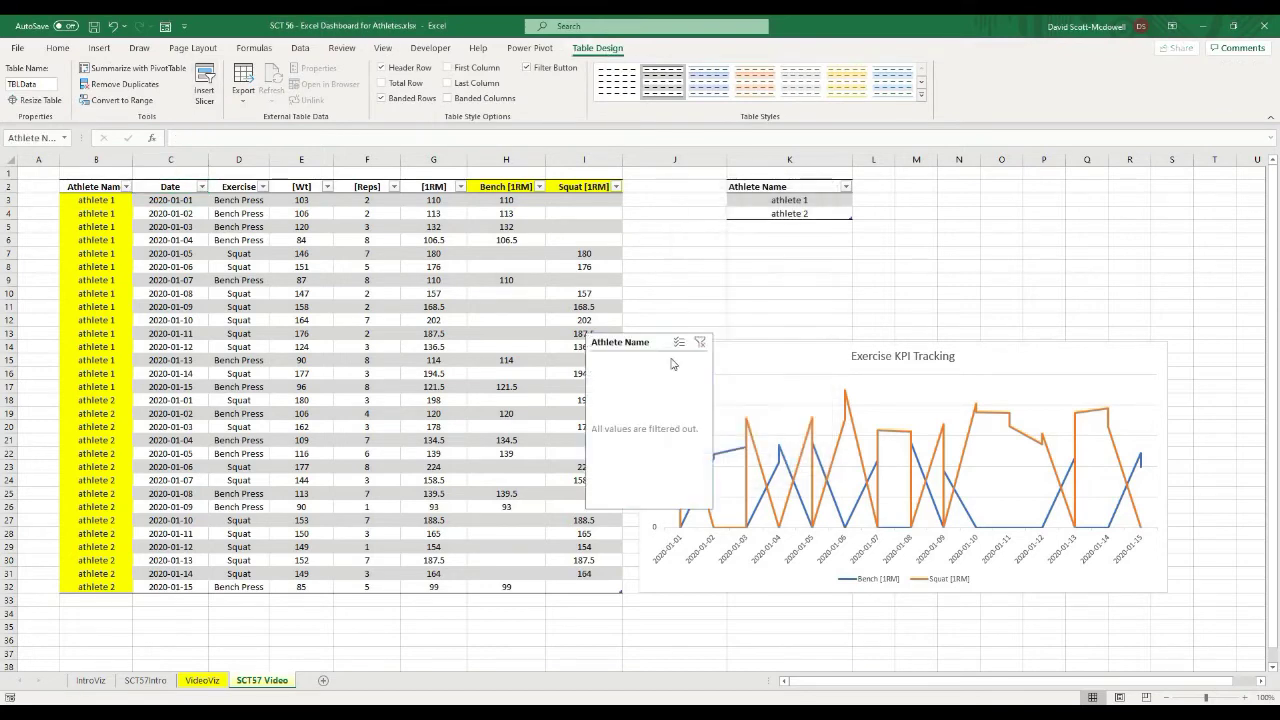
- Place the Athlete Name slicer and the chart side by side below the data table, starting at row 33
left_click_drag(659, 346, 525, 449)
left_click_drag(791, 354, 778, 619)
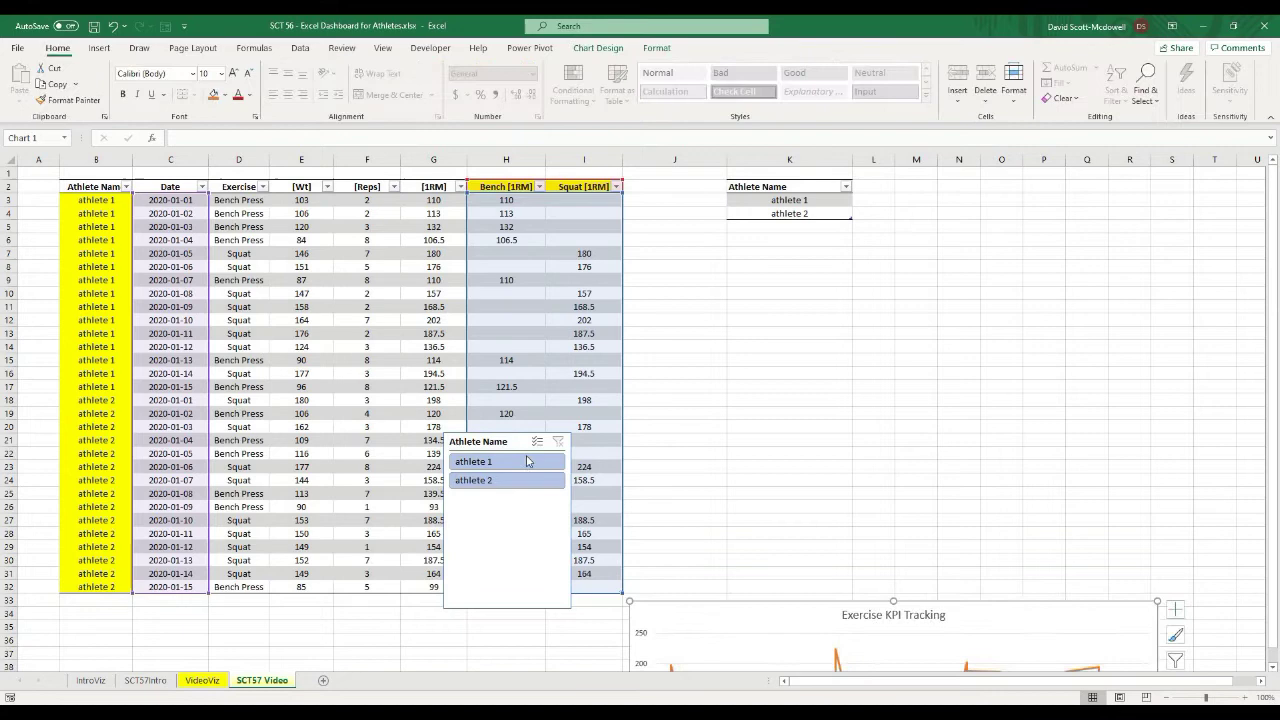
left_click_drag(501, 430, 551, 596)
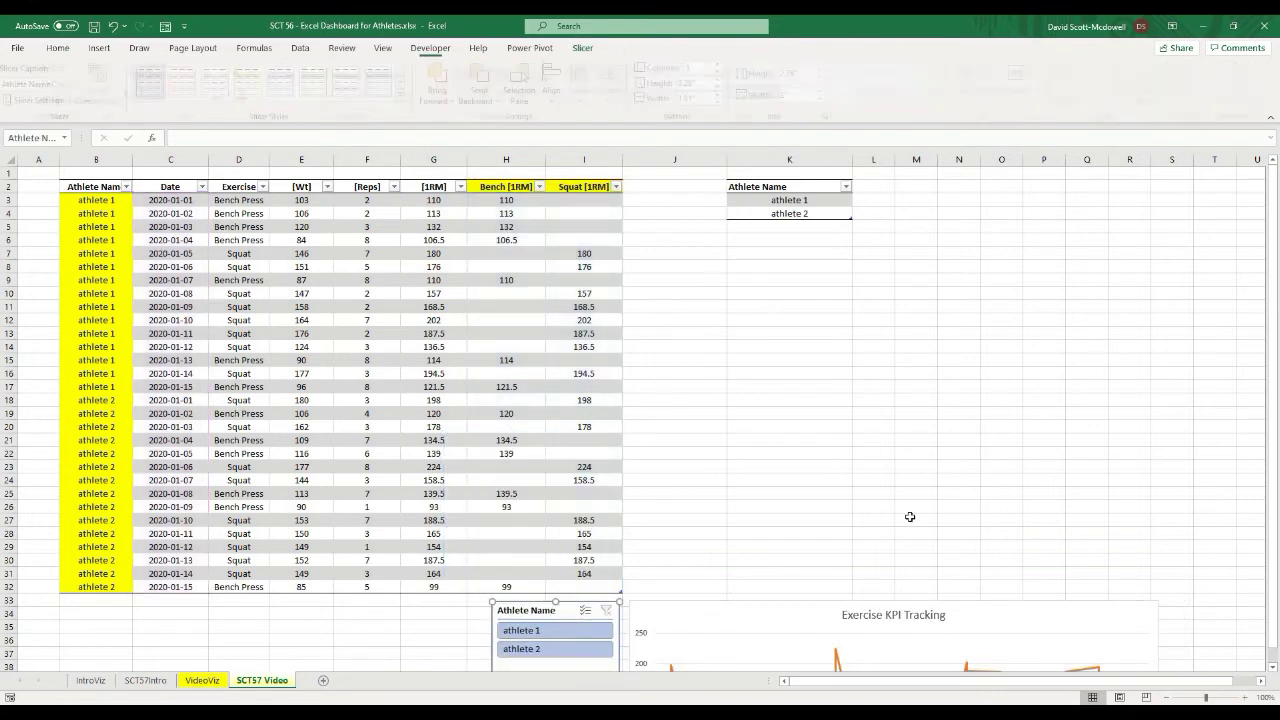
- Filter the table to athlete 1 with the slicer, inspect how the chart plots blank 1RM entries, and clear the filter
left_click(1273, 666)
scroll(1273, 666, "down", 6)
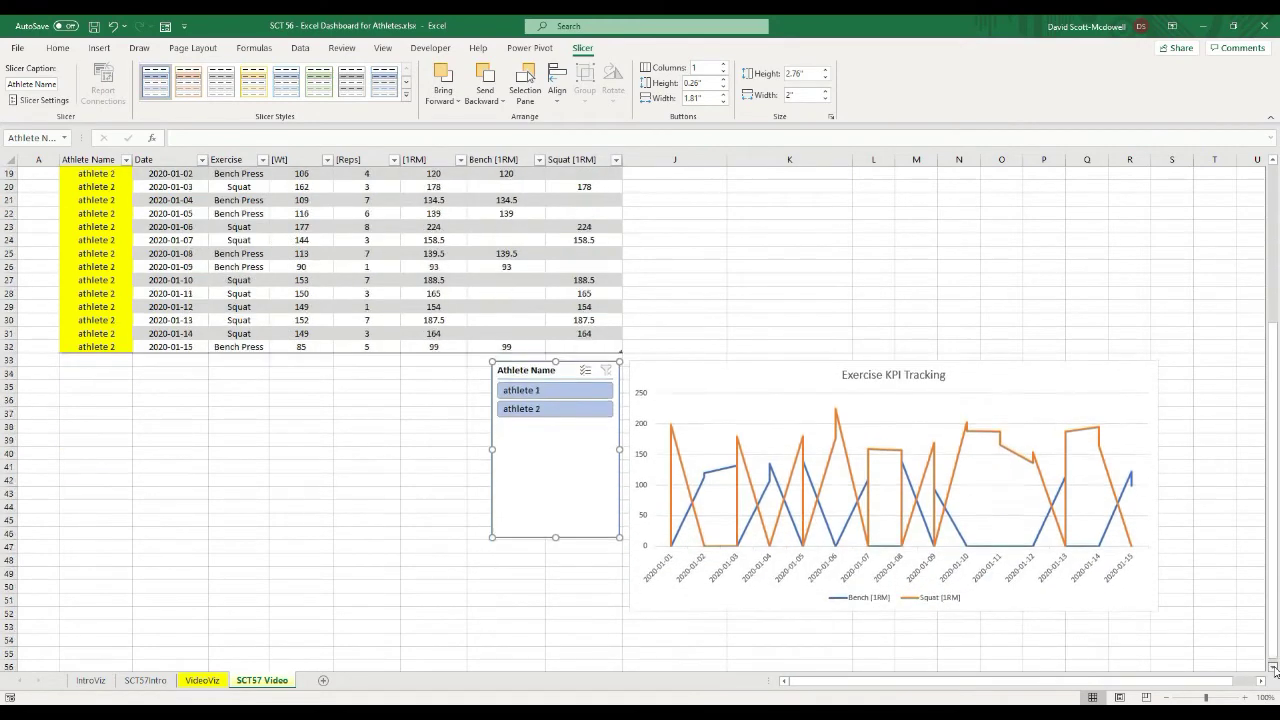
left_click(535, 340)
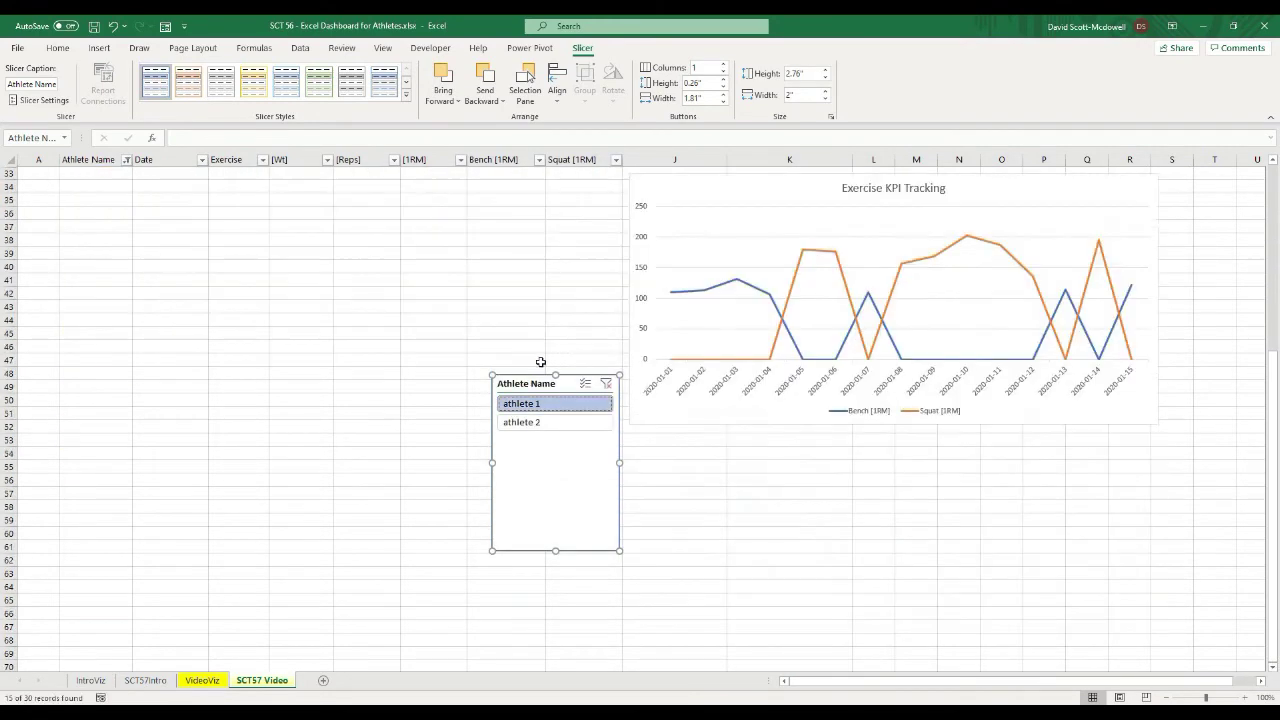
left_click(892, 483)
scroll(1087, 542, "up", 2)
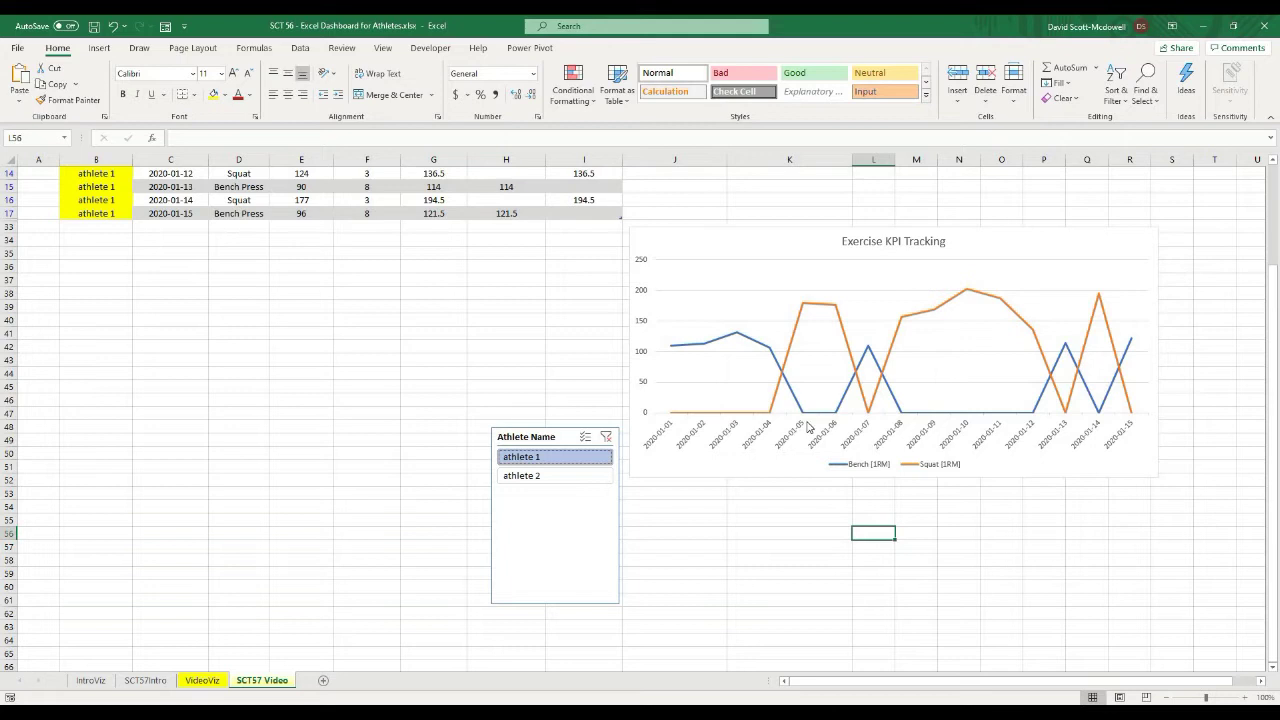
mouse_move(674, 418)
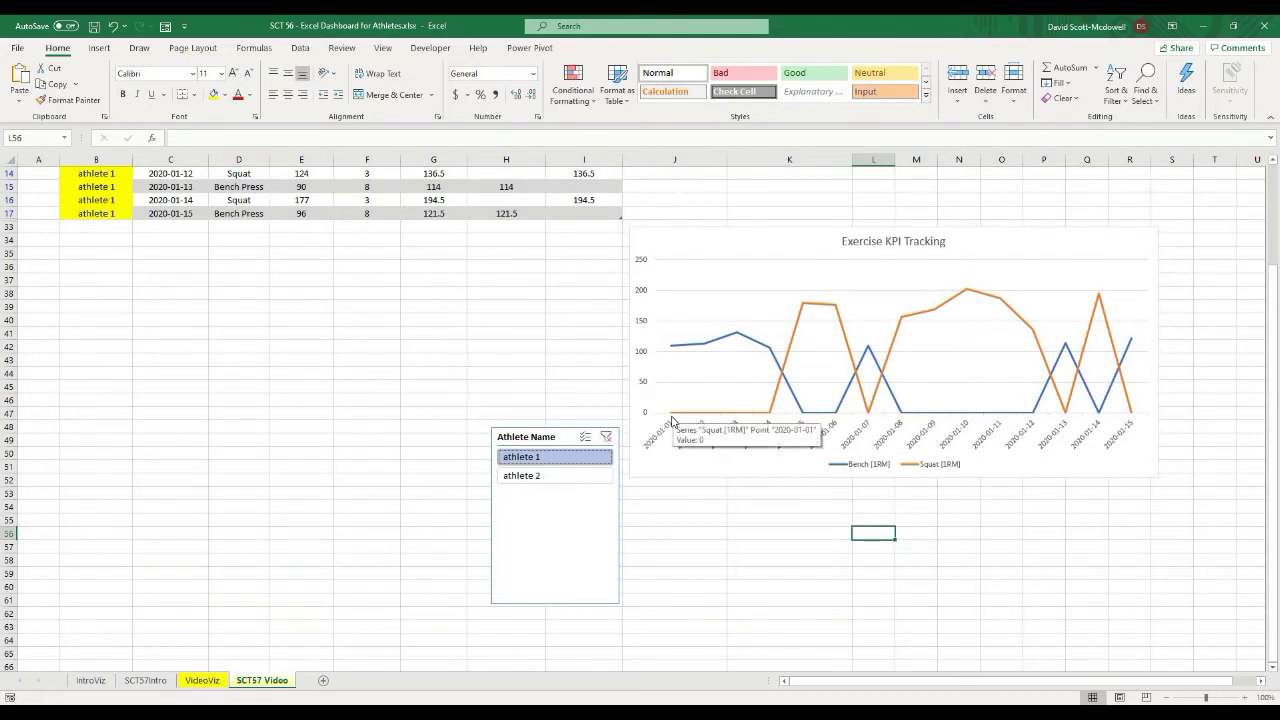
scroll(540, 261, "up", 4)
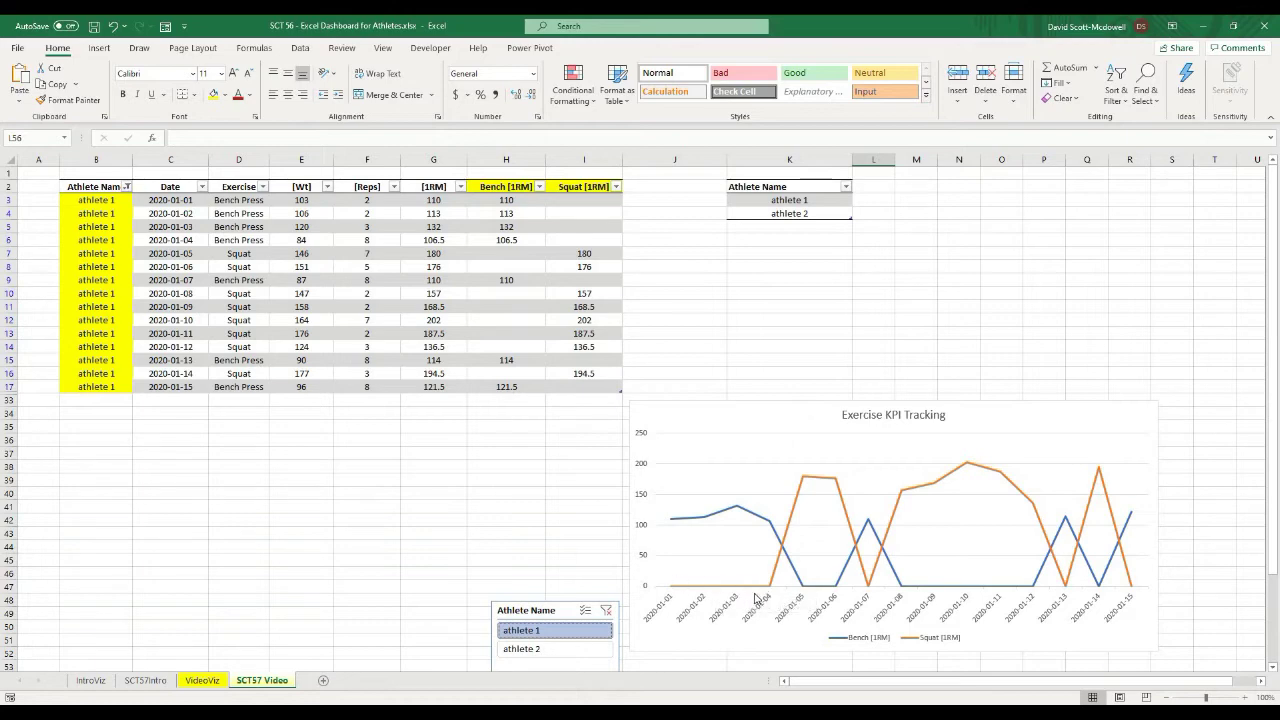
mouse_move(740, 593)
mouse_move(686, 595)
left_click(606, 611)
- Examine the Bench [1RM] formulas in H3, H7, H8 and around H14 and H15
left_click(506, 200)
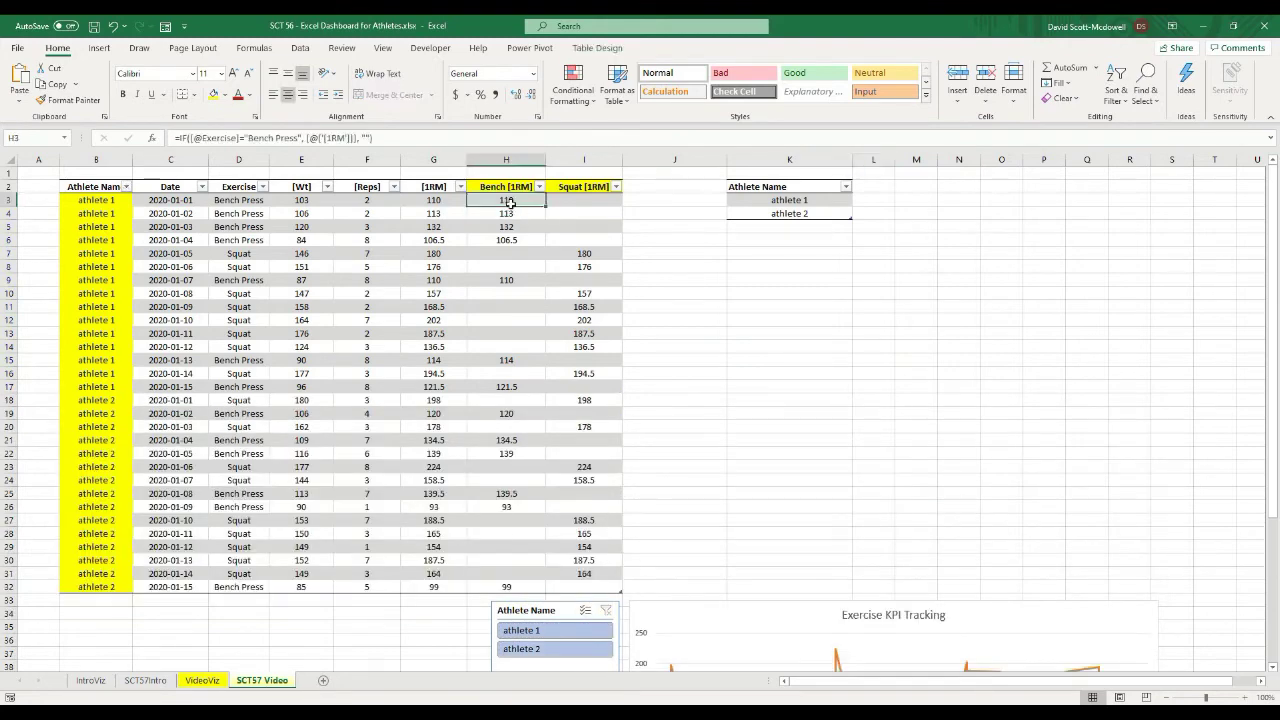
left_click(507, 254)
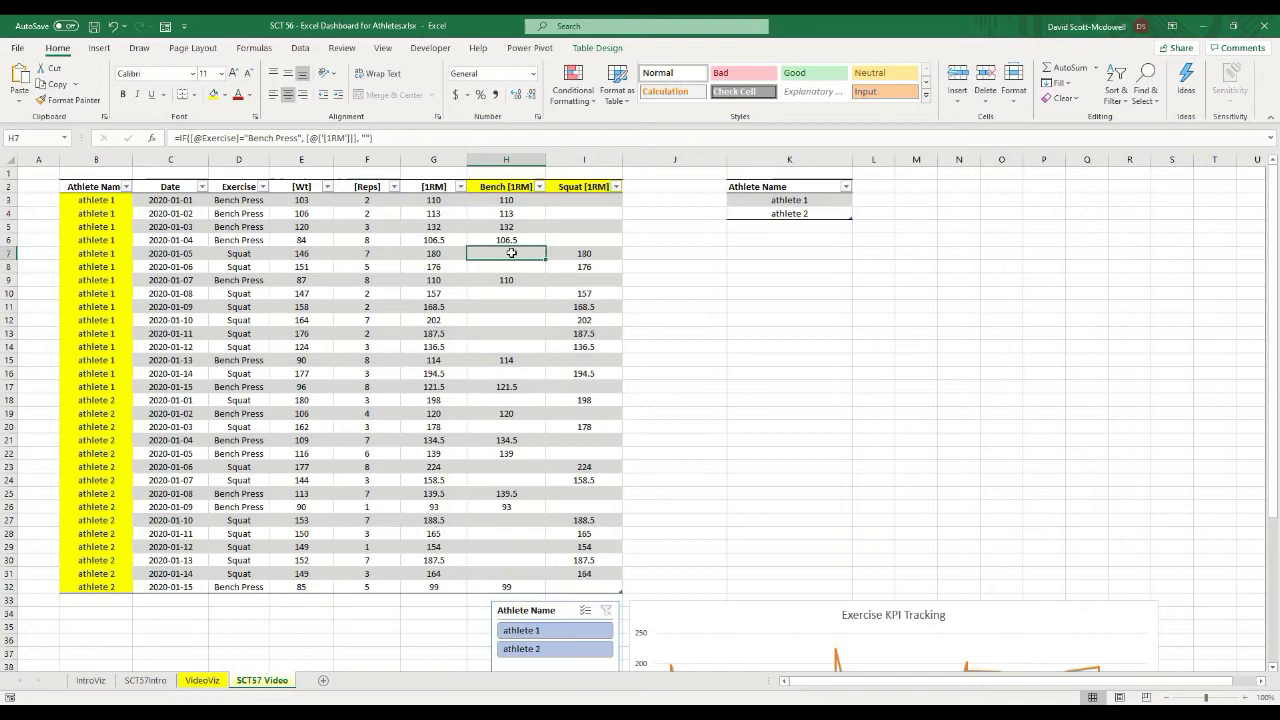
left_click(511, 267)
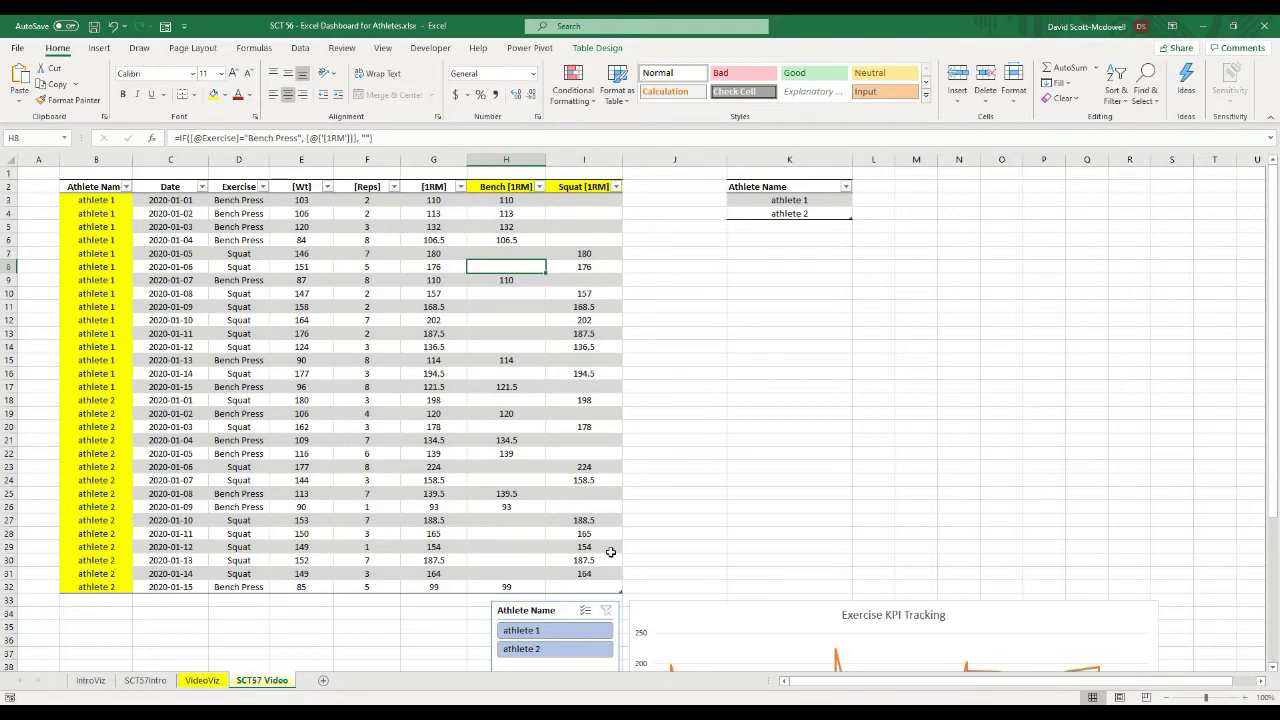
left_click_drag(515, 359, 515, 346)
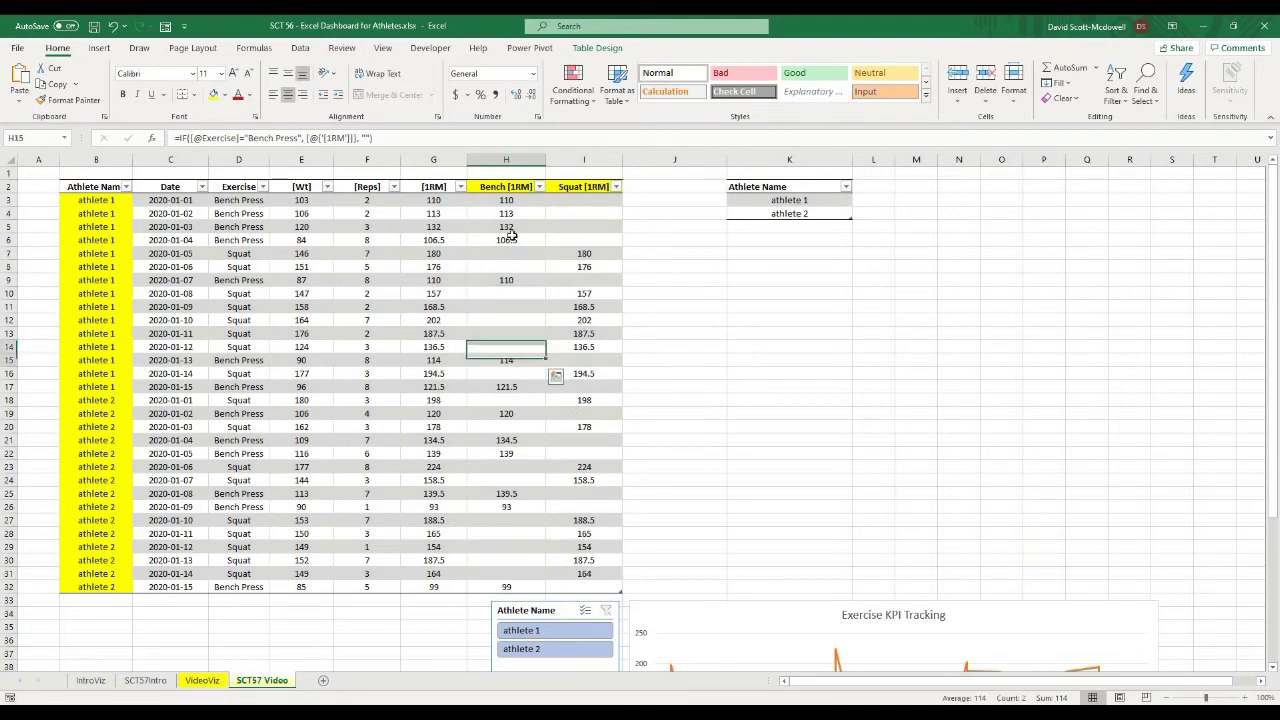
- Change the Bench [1RM] formula in H3 to return #N/A instead of empty text when the exercise is not Bench Press
left_click(507, 200)
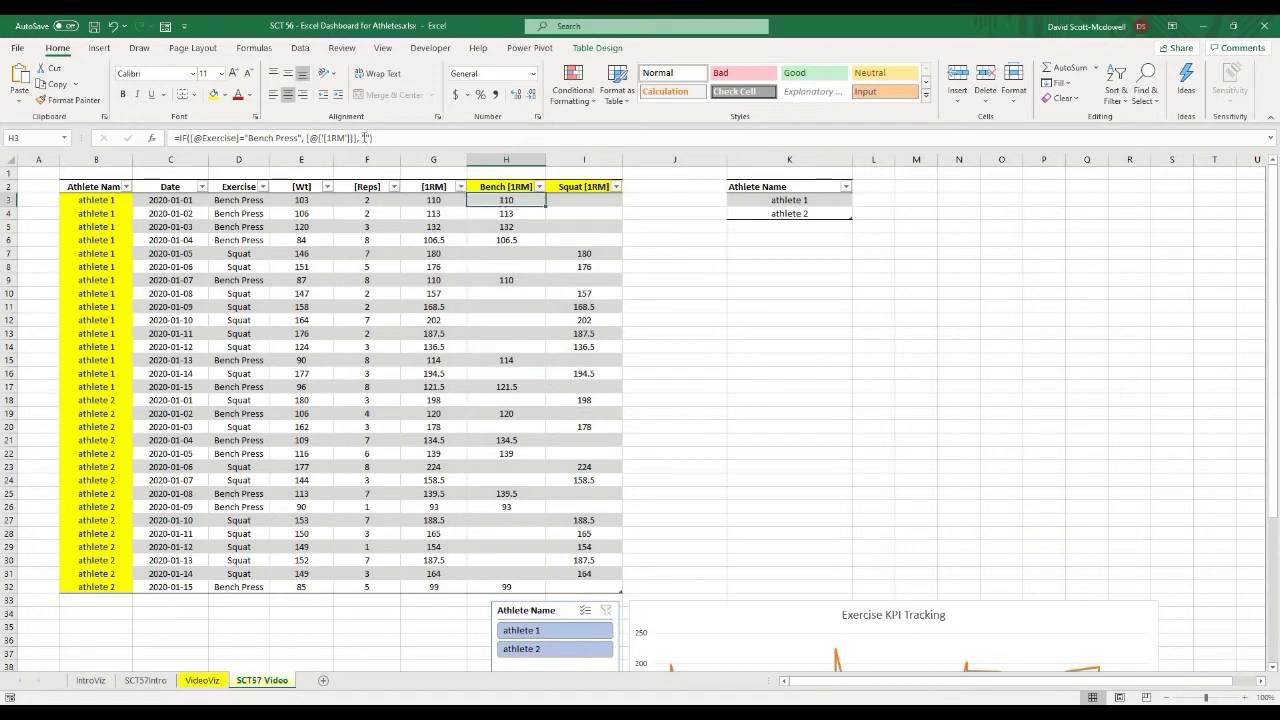
left_click(362, 137)
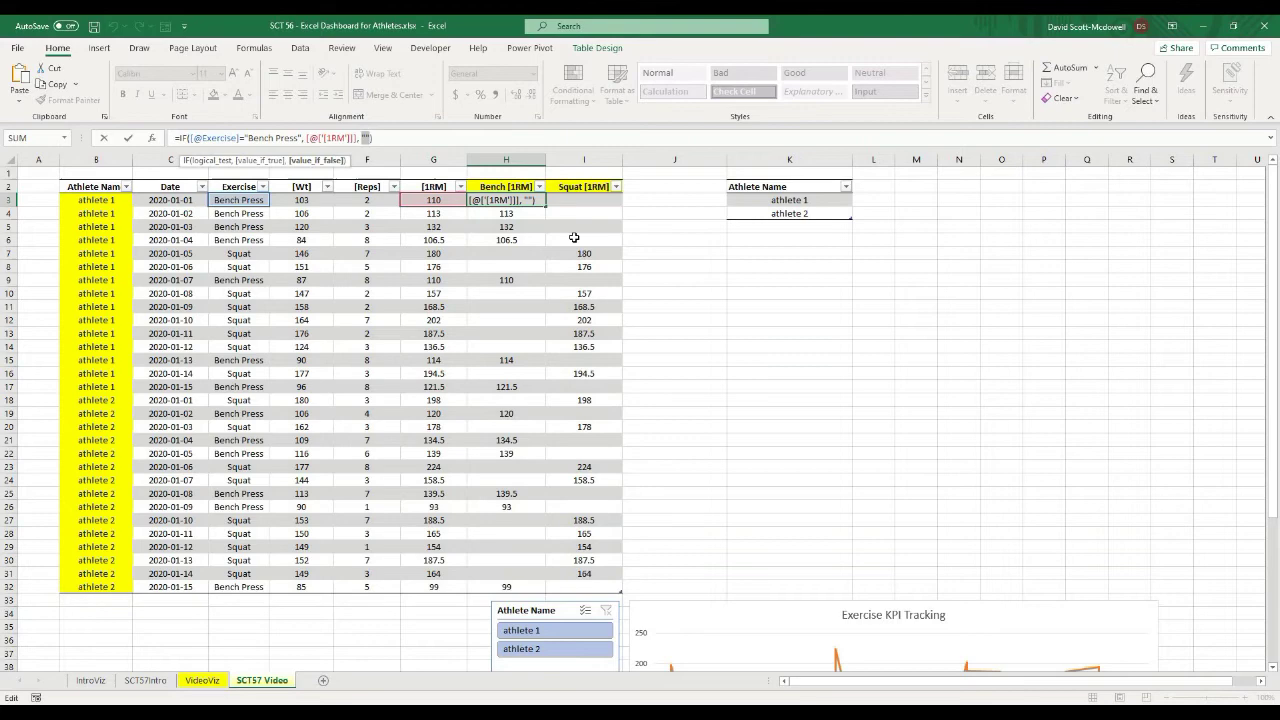
type("#n/a")
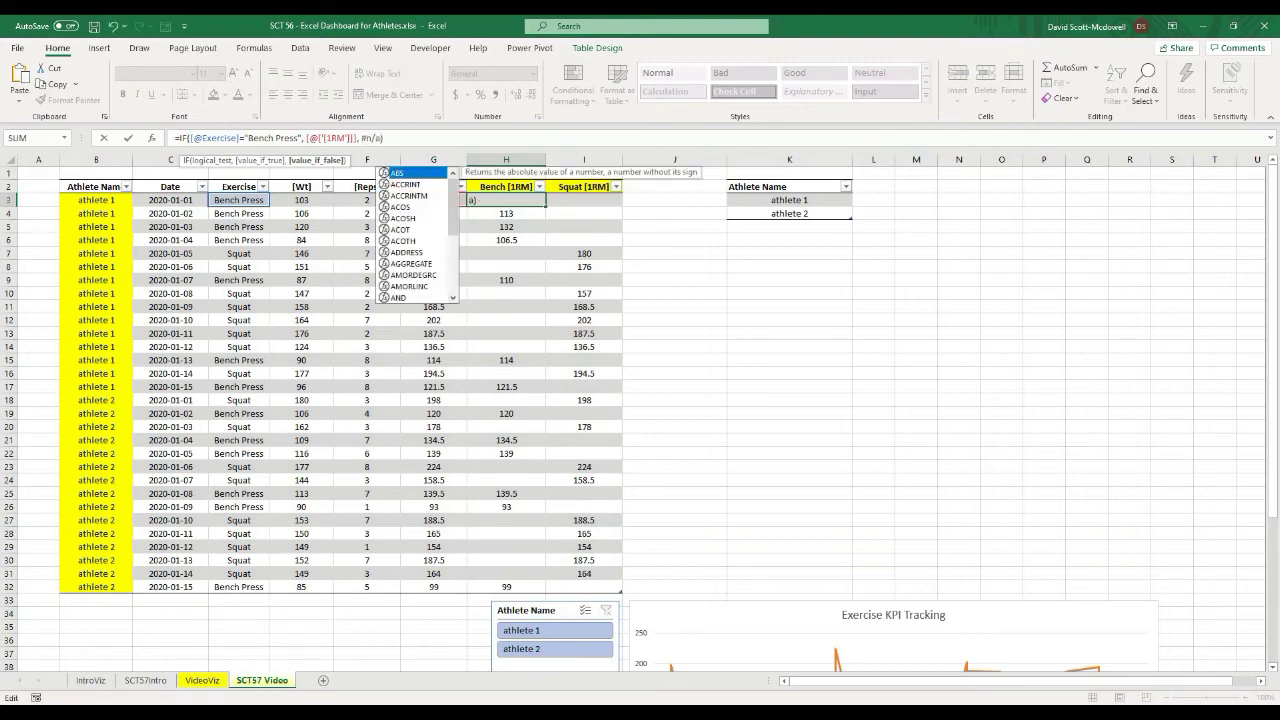
key("Return")
- Check the recalculated Bench [1RM] cells from H7 down to H14
left_click(519, 256)
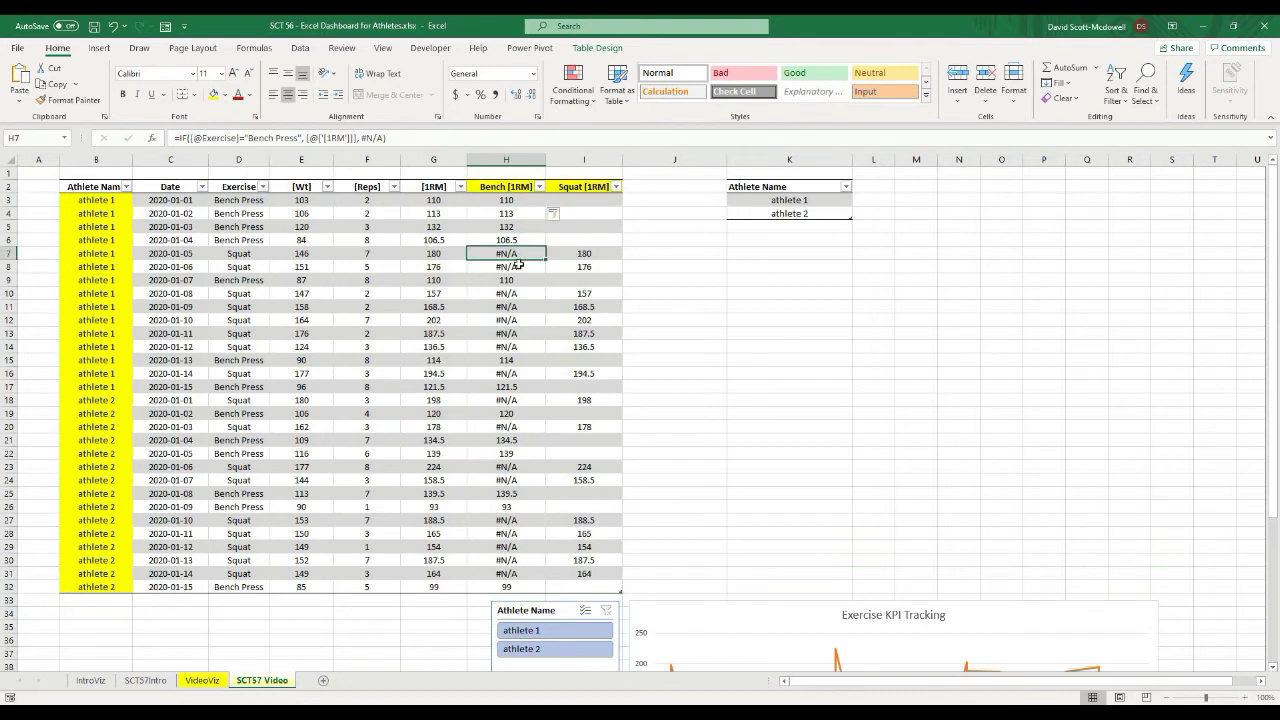
key("Down")
key("Down")
key("Down")
key("Down")
key("Down")
key("Down")
key("Down")
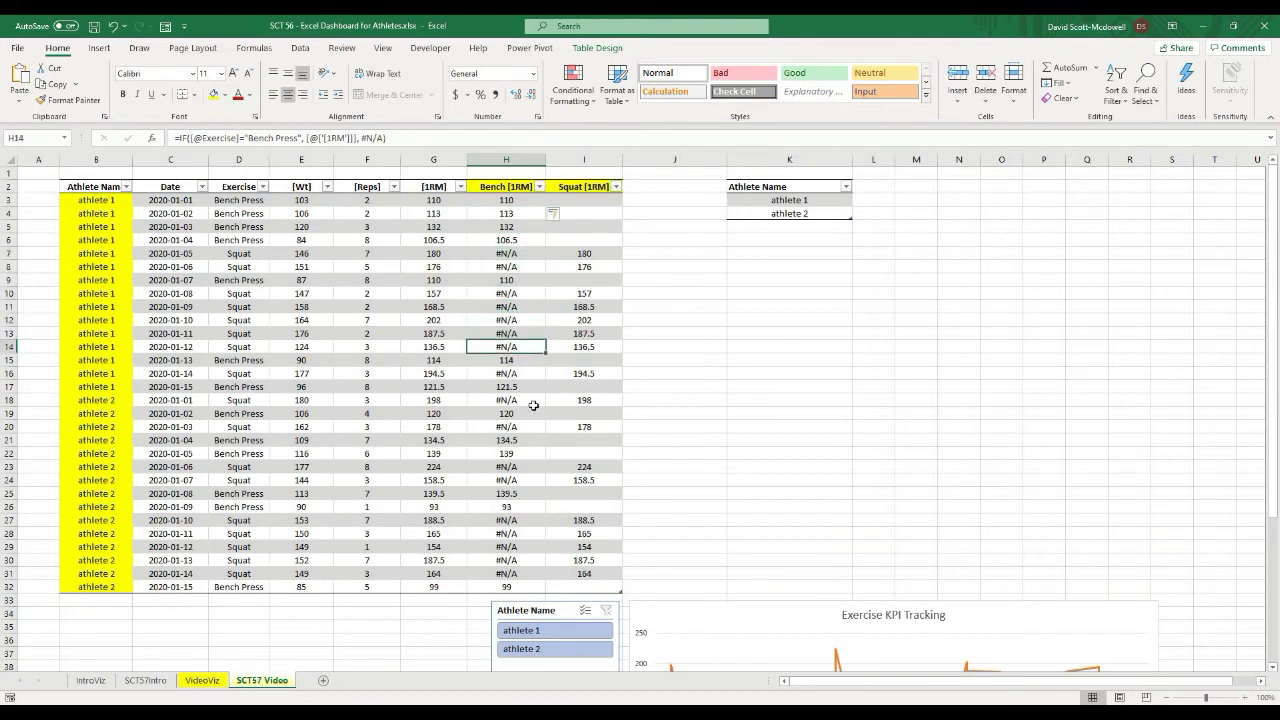
- Change the Squat [1RM] formula in I3 to return #N/A instead of empty text when the exercise is not Squat
left_click(583, 200)
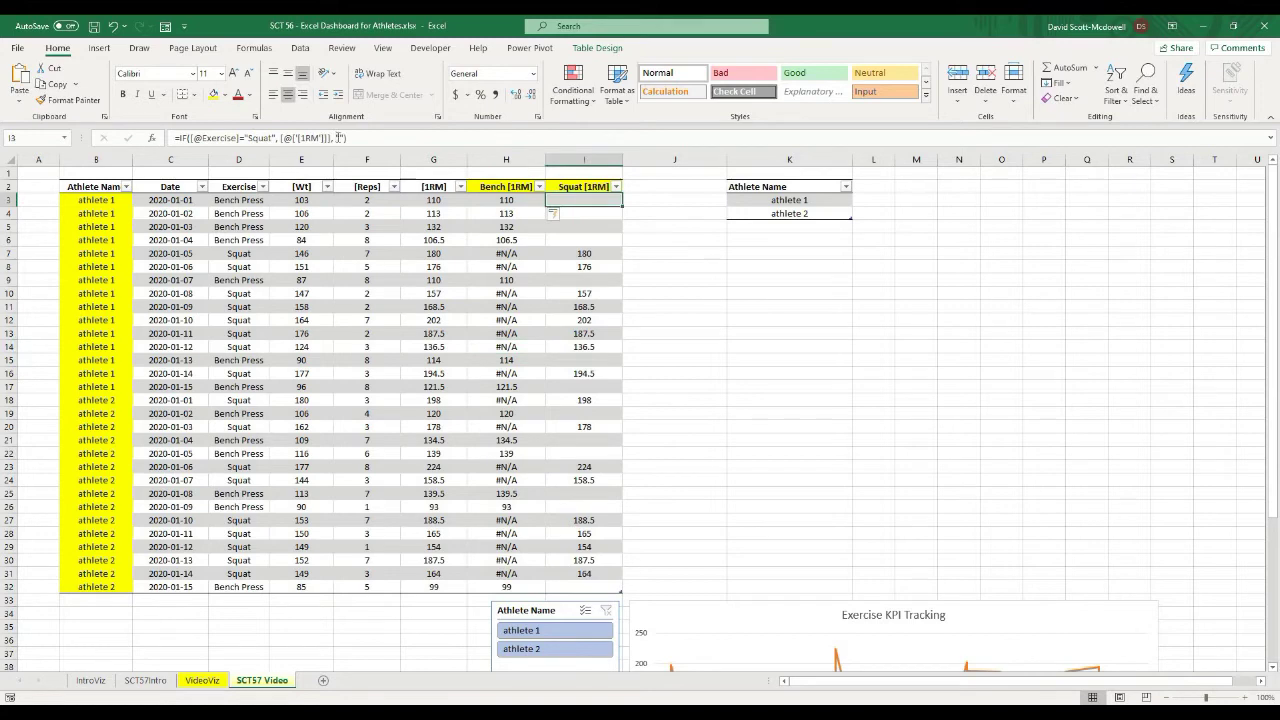
double_click(339, 137)
type("#")
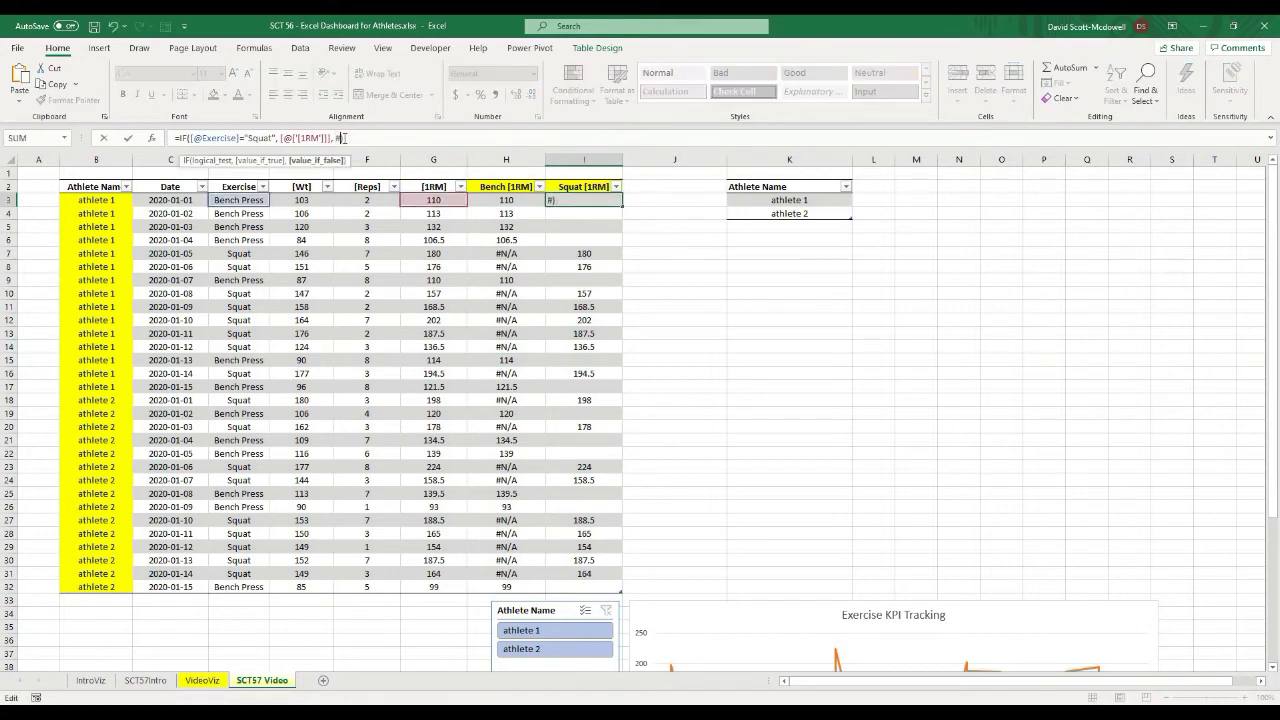
type("n/a")
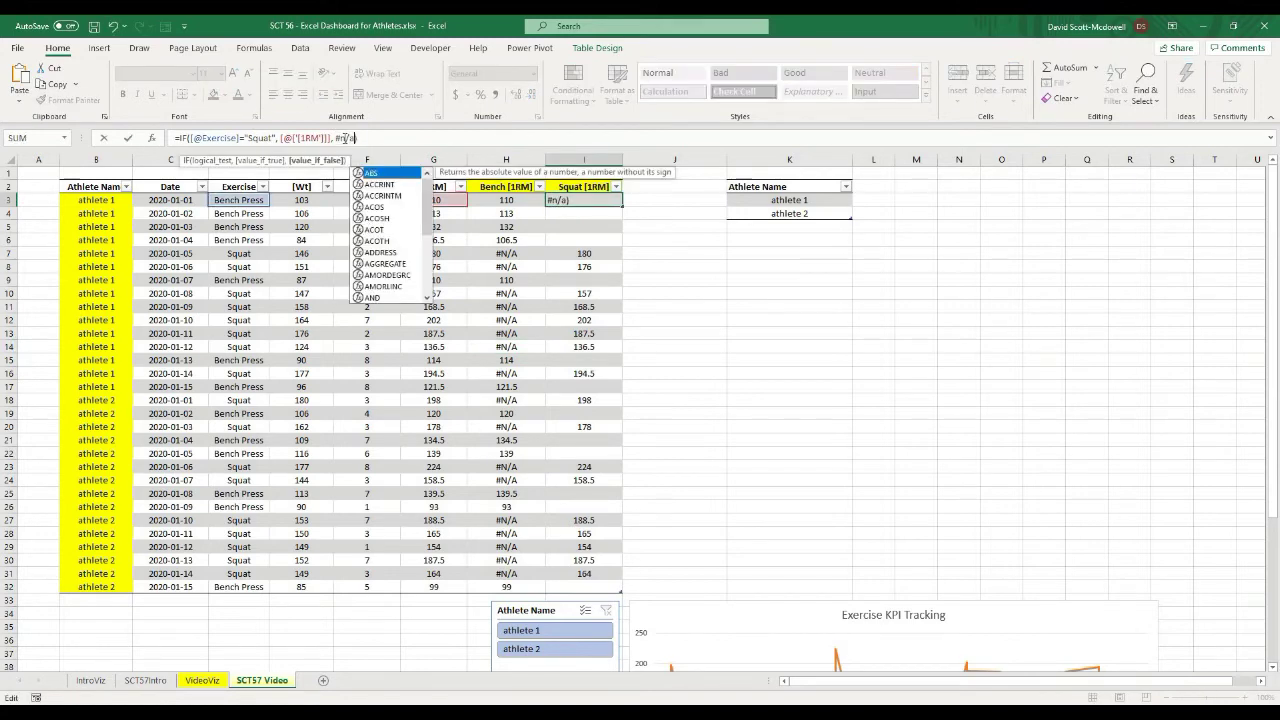
key("Return")
- Review the updated Exercise KPI Tracking chart and filter it to athlete 1 with the Athlete Name slicer
left_click(706, 304)
scroll(705, 310, "down", 4)
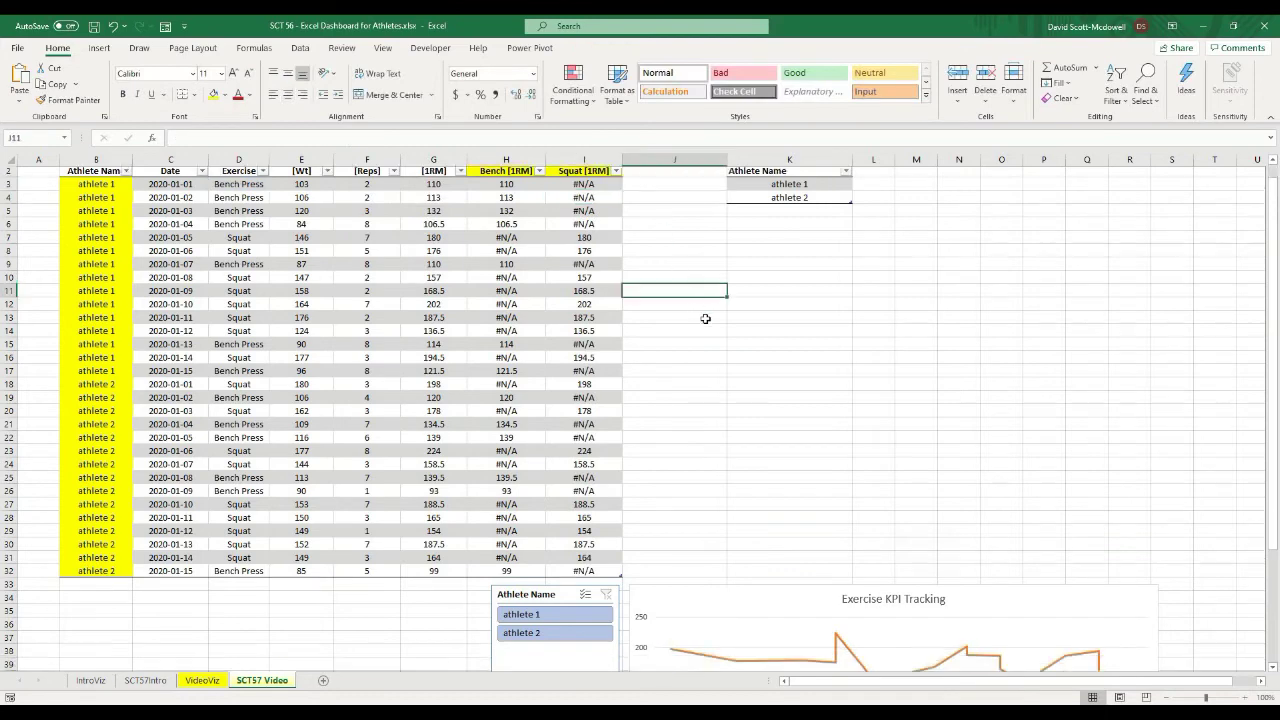
scroll(705, 318, "down", 3)
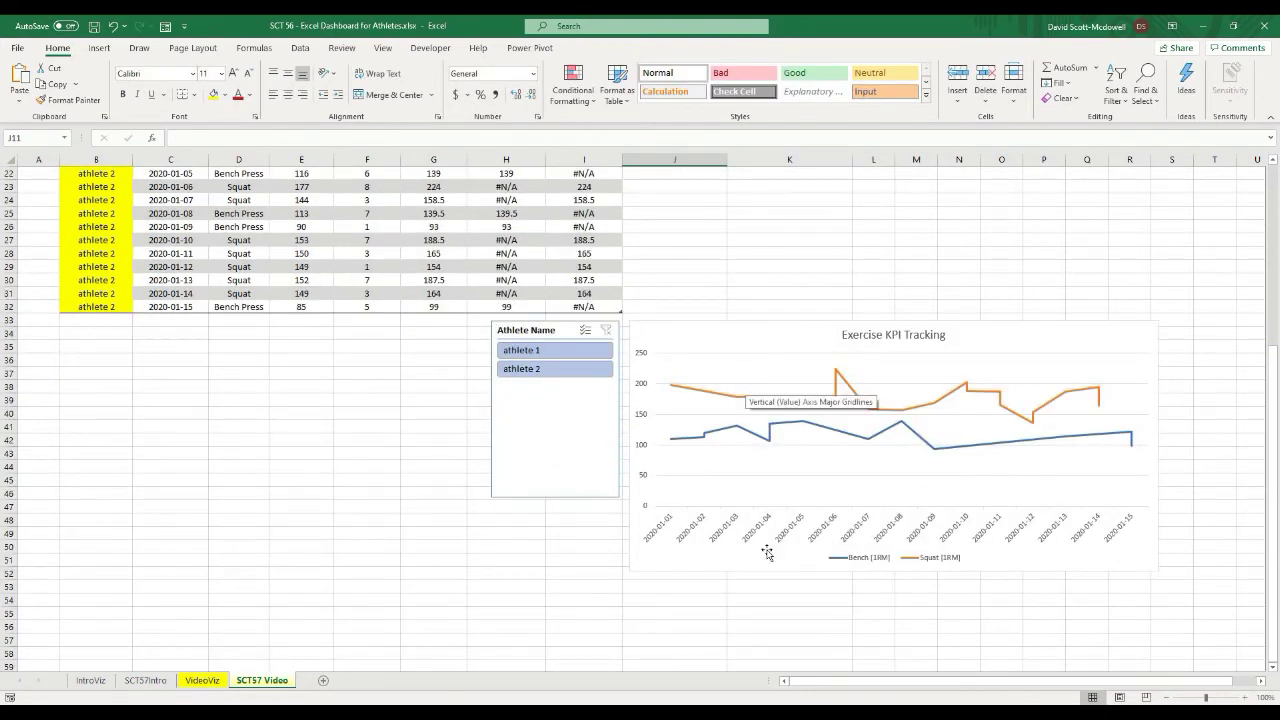
left_click(759, 590)
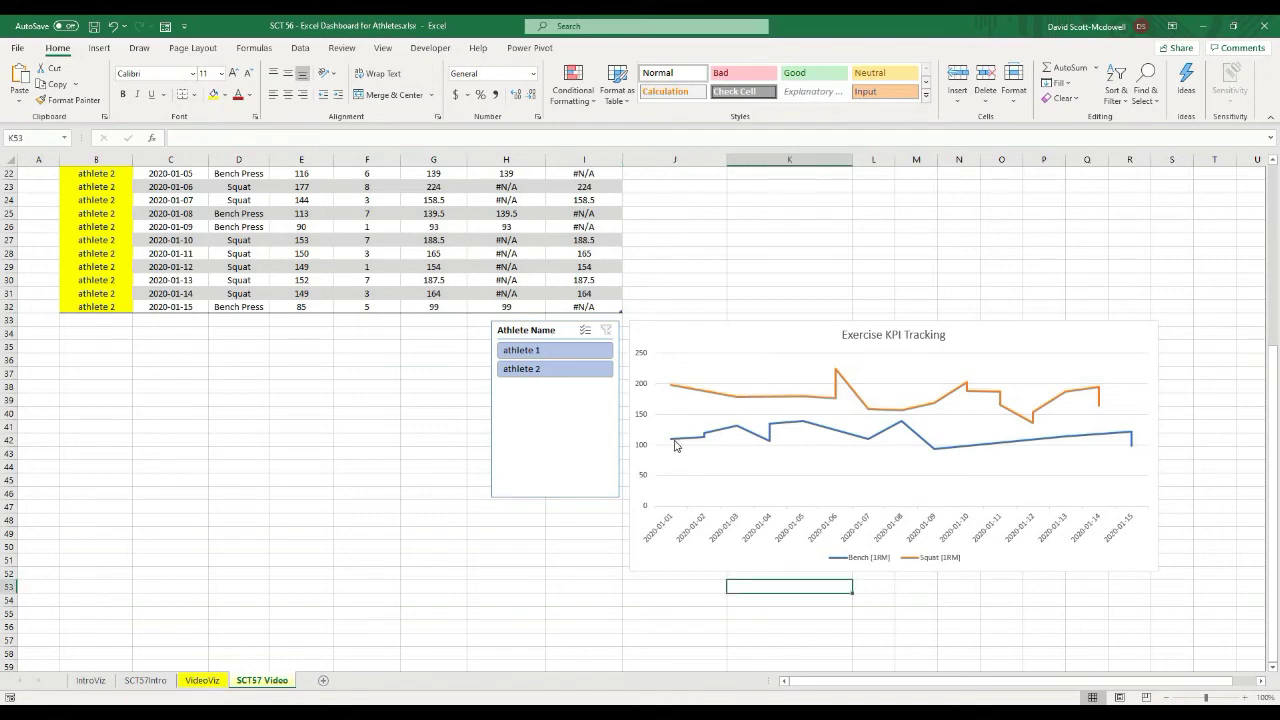
left_click(537, 377)
scroll(700, 543, "up", 3)
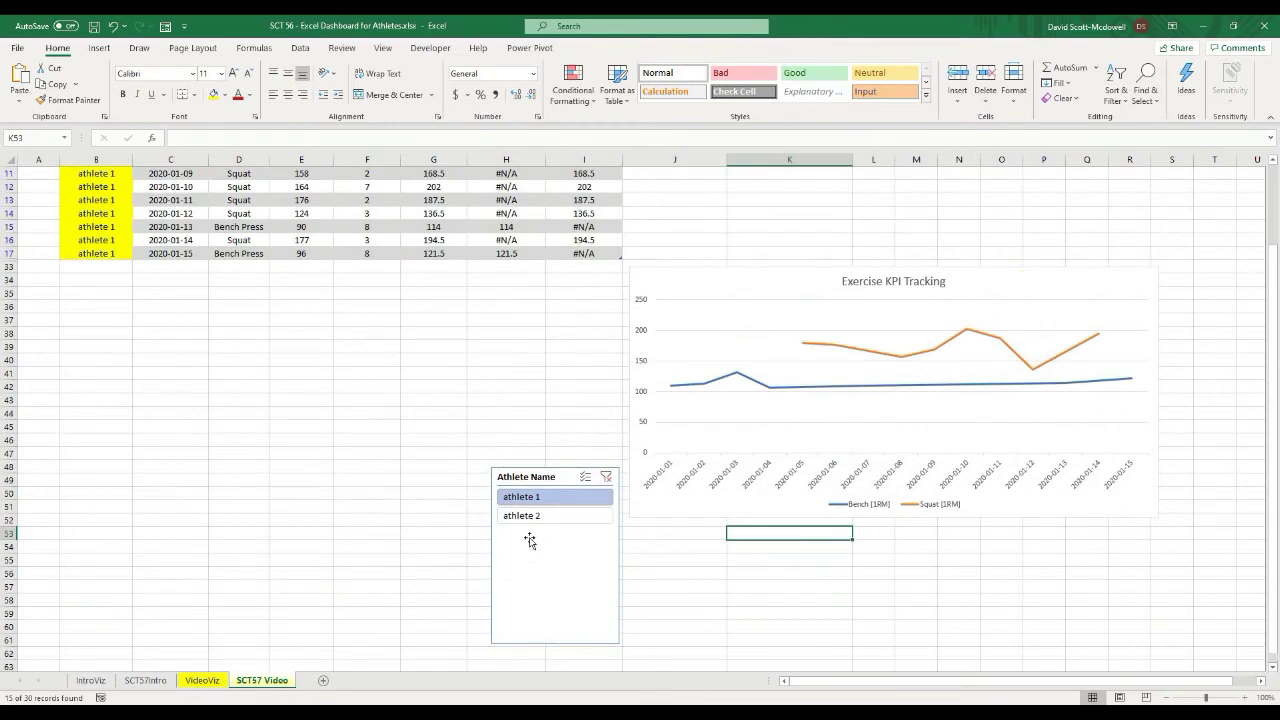
- Switch the Athlete Name slicer between athlete 1 and athlete 2 and compare the resulting Exercise KPI Tracking chart
left_click(517, 518)
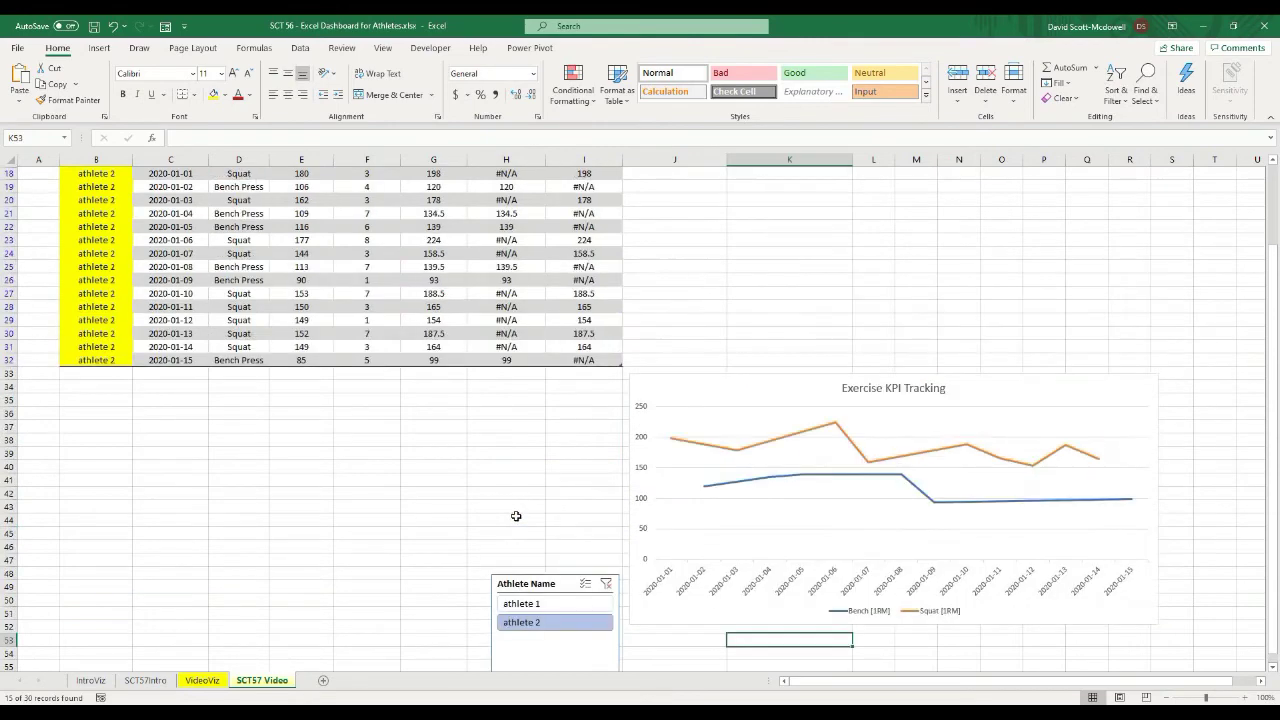
scroll(520, 523, "up", 2)
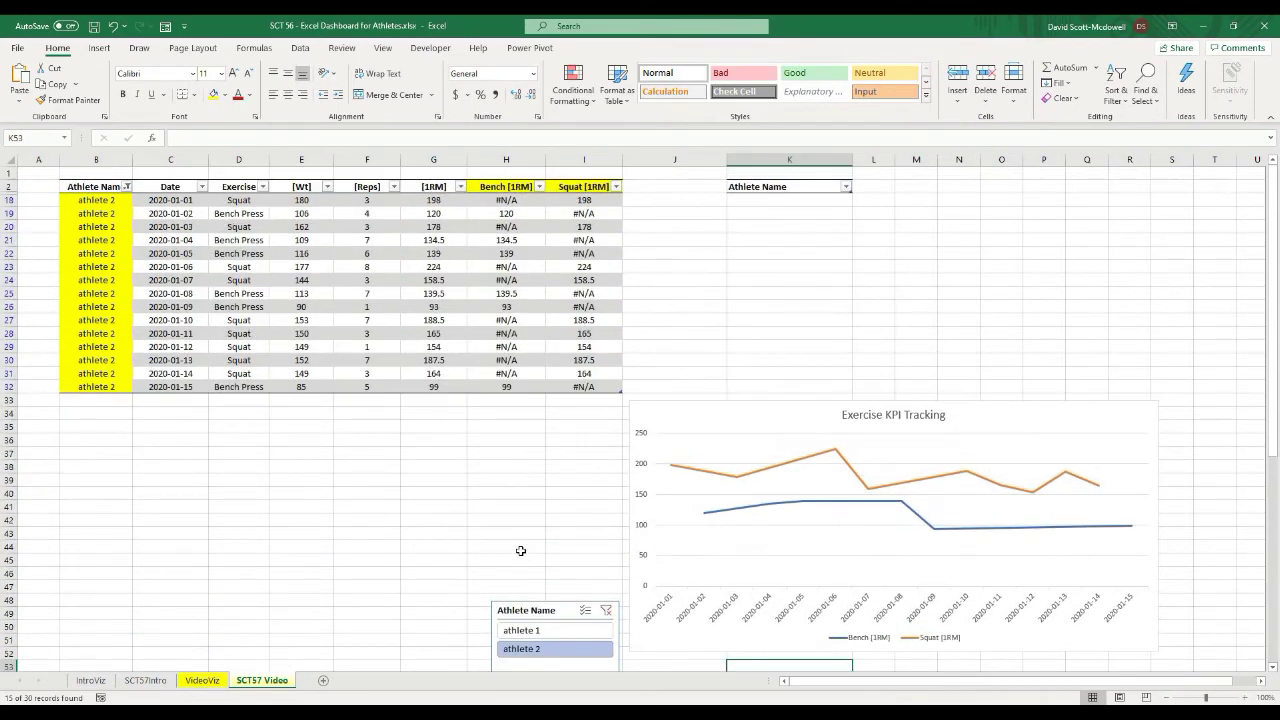
scroll(523, 551, "down", 2)
left_click(537, 561)
scroll(531, 480, "down", 4)
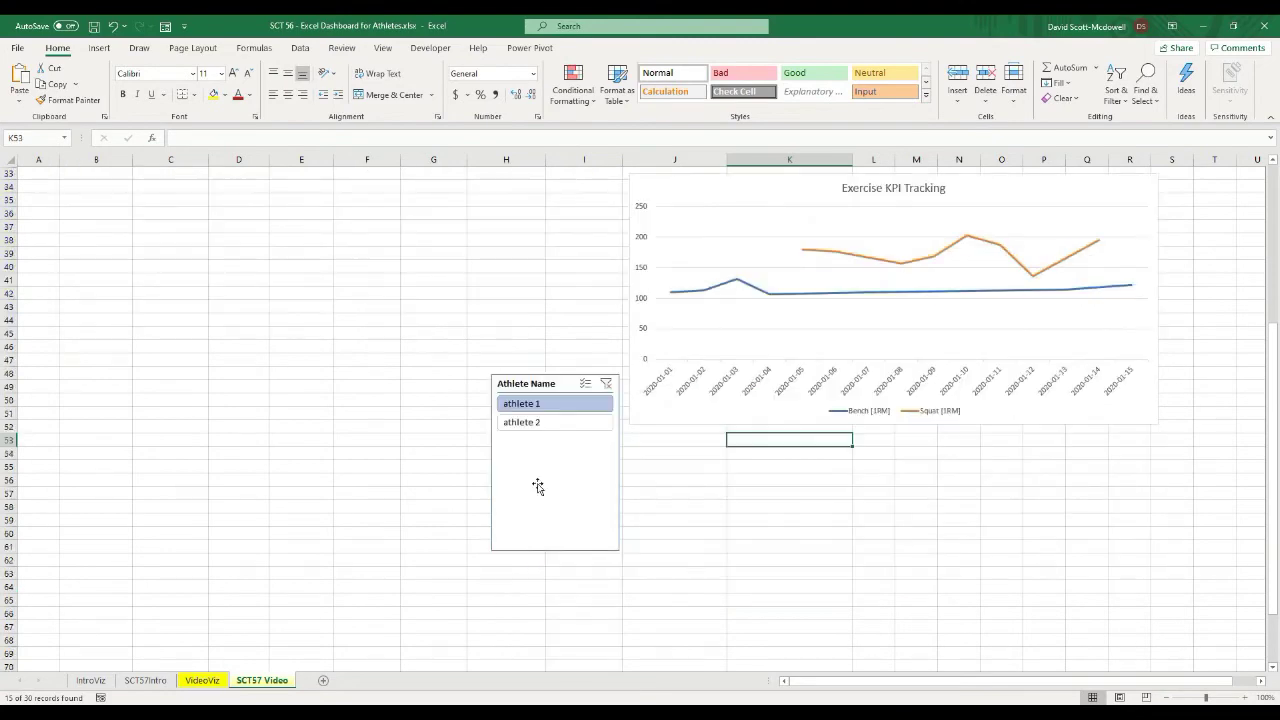
left_click(537, 432)
scroll(534, 431, "up", 4)
- Clear the Athlete Name slicer filter and line the slicer up directly beside the Exercise KPI Tracking chart
left_click(558, 566)
left_click(606, 382)
left_click(581, 592)
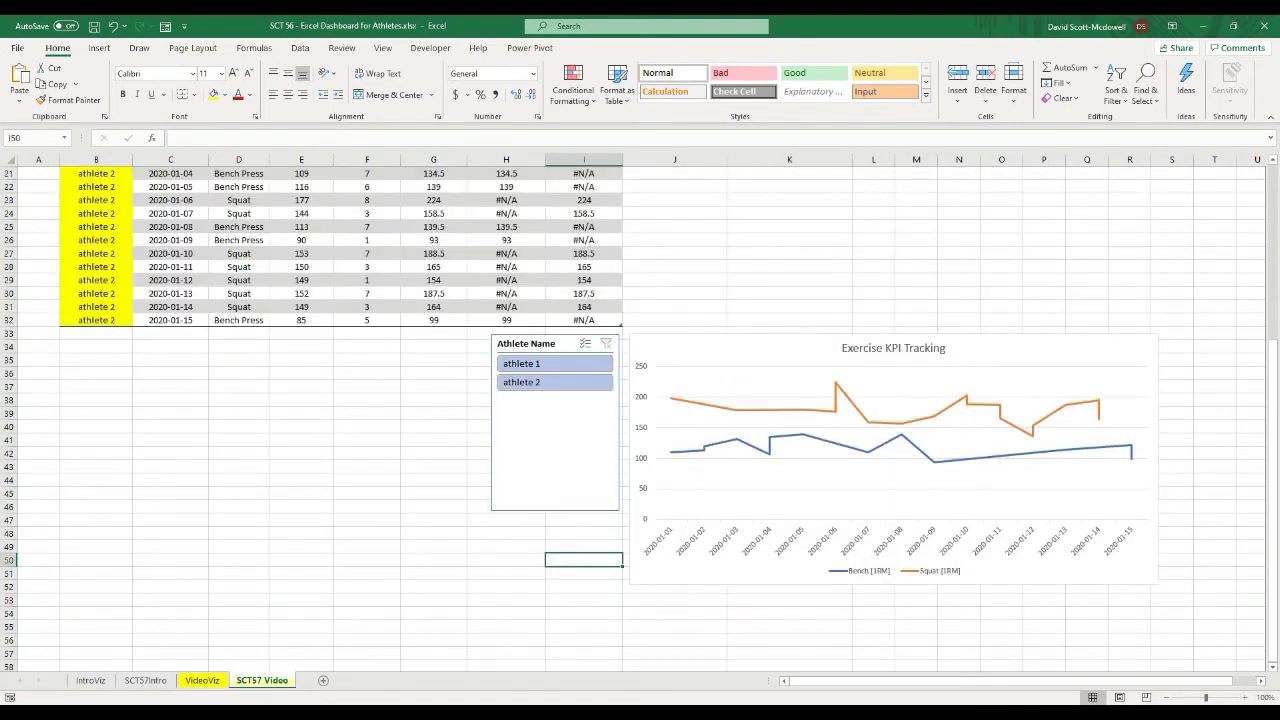
- Cut the Athlete Name slicer together with the Exercise KPI Tracking chart and paste them at E19 on the VideoViz sheet
left_click(566, 434)
left_click(676, 350, "ctrl")
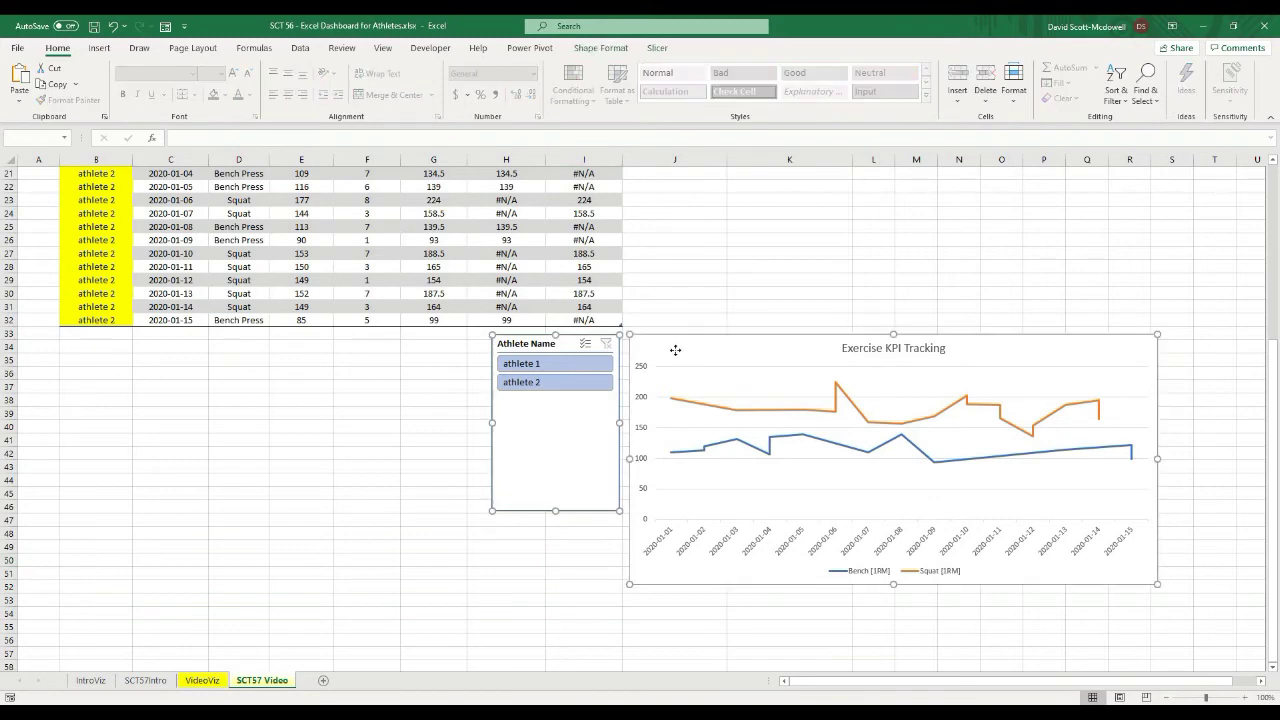
right_click(676, 350)
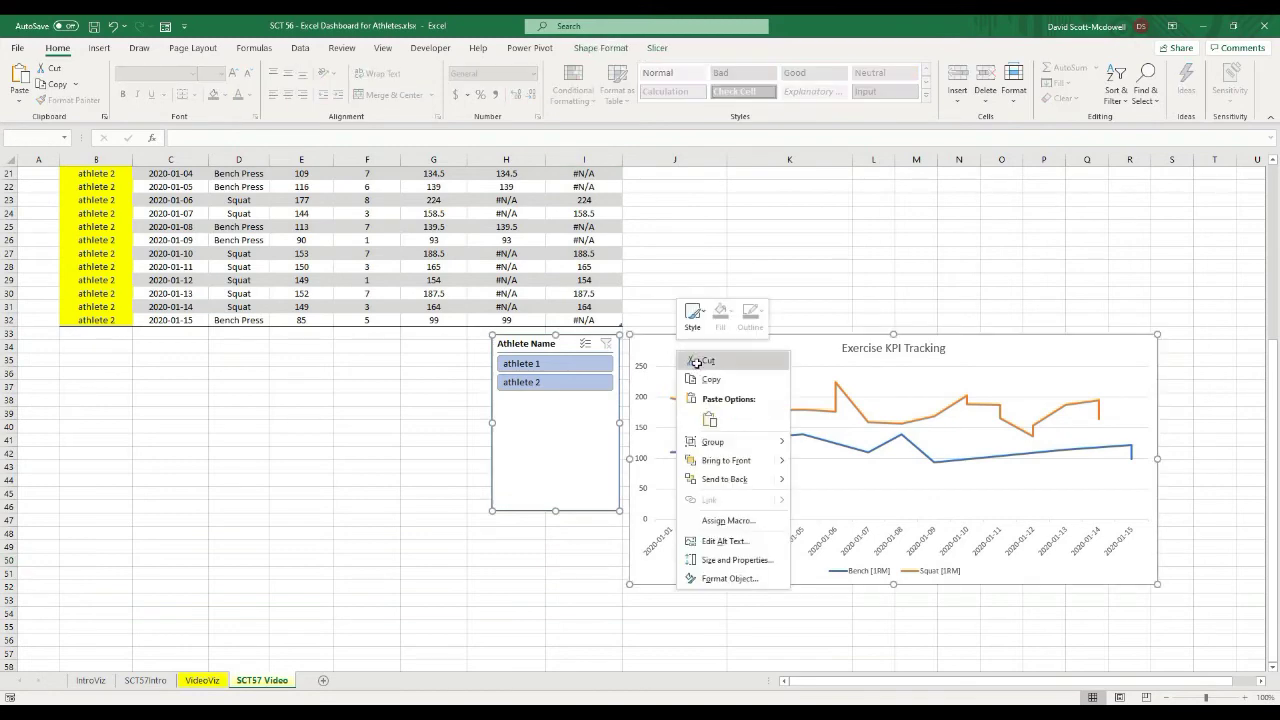
left_click(700, 358)
left_click(208, 684)
right_click(224, 416)
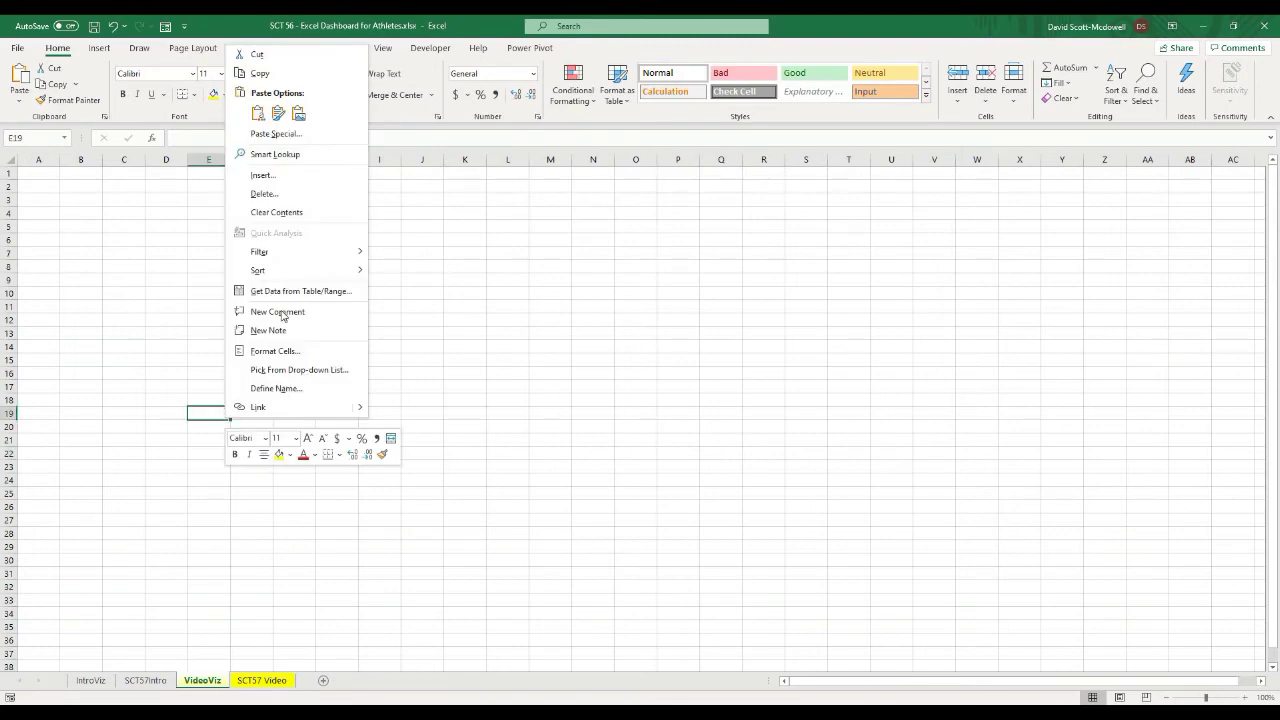
left_click(276, 212)
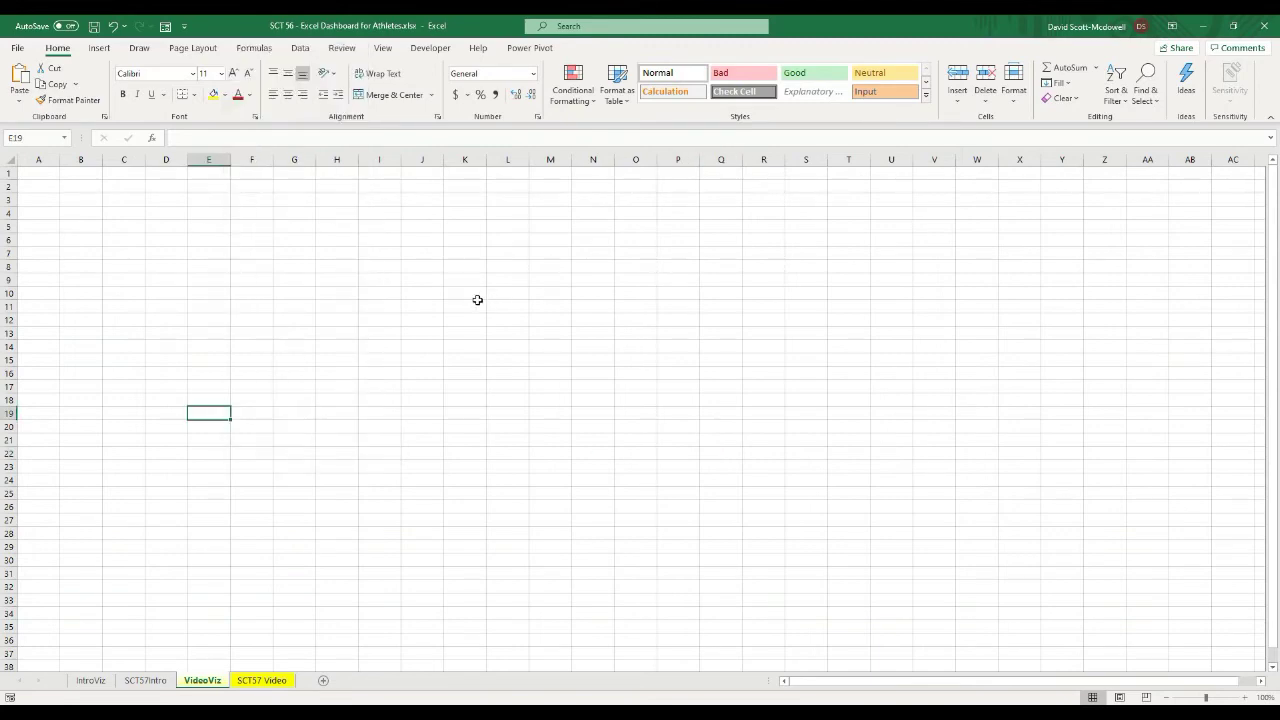
key("ctrl+v")
left_click(380, 370)
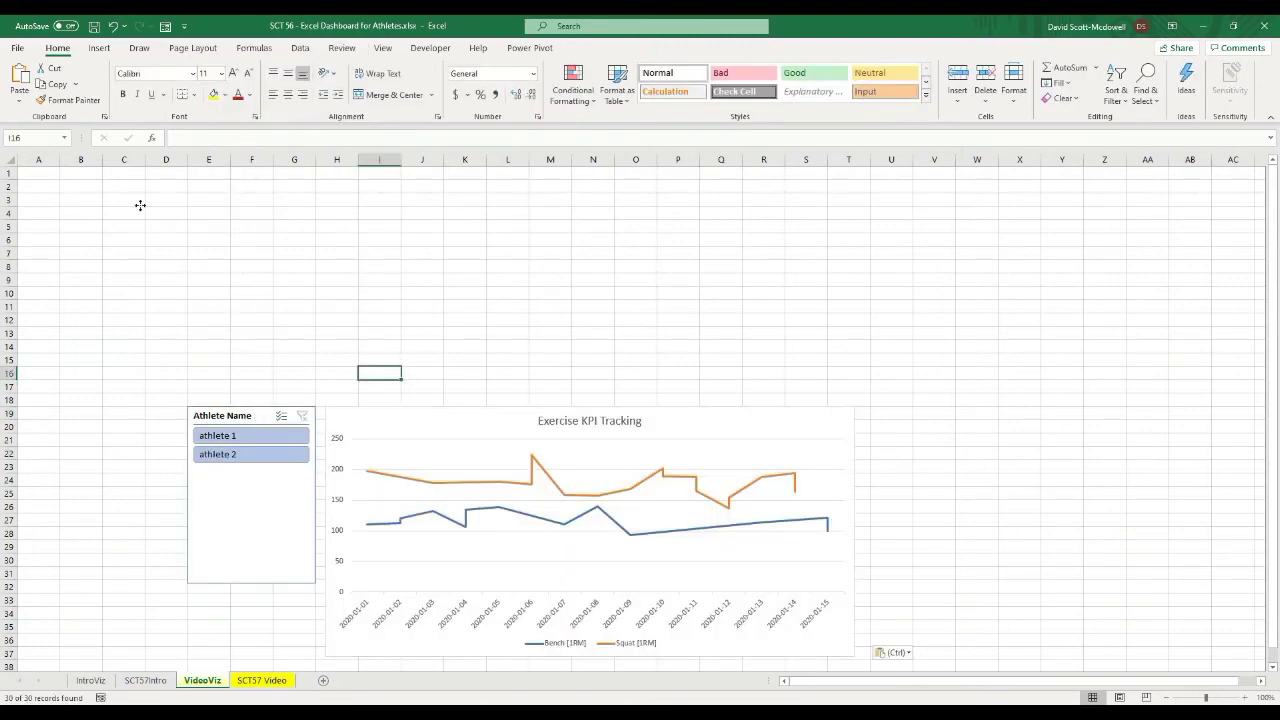
- Move the Athlete Name slicer to about cell B2 and place the chart directly below it, starting near B16
left_click_drag(266, 430, 140, 205)
left_click_drag(444, 422, 180, 385)
left_click(518, 319)
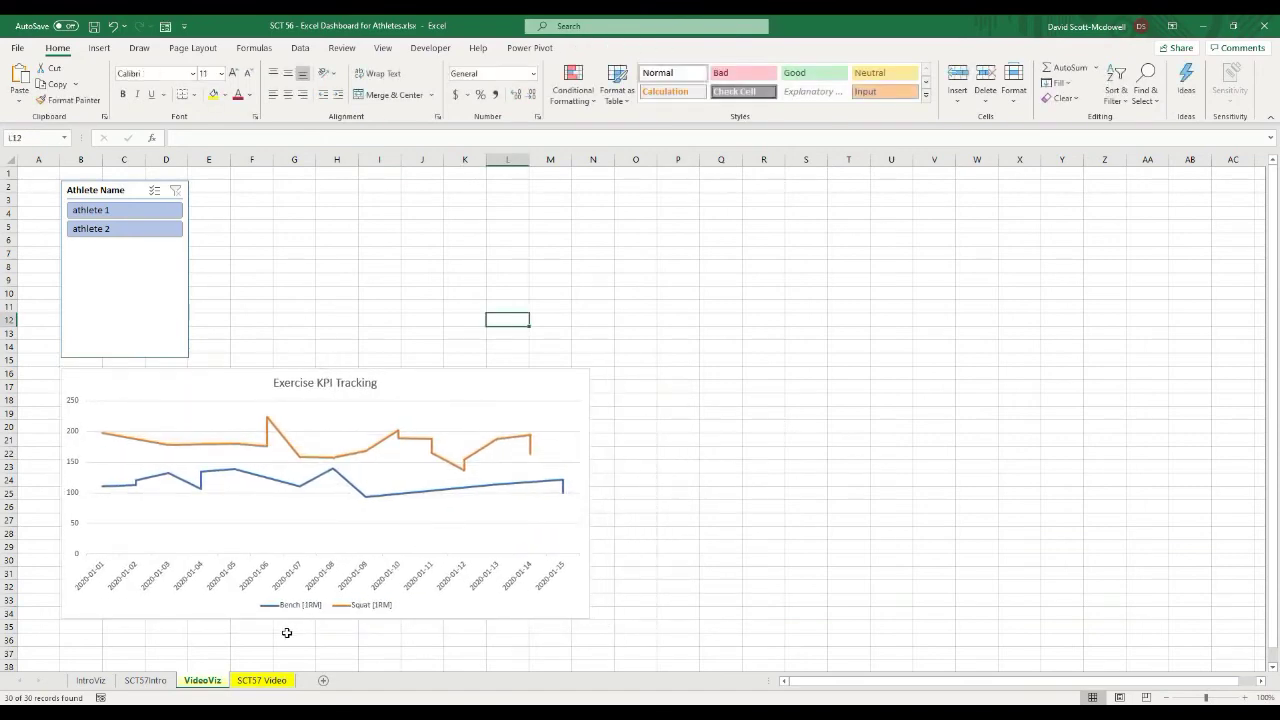
- Insert Date and Exercise slicers for the athlete data table on the SCT57 Video sheet
left_click(261, 680)
scroll(431, 531, "up", 8)
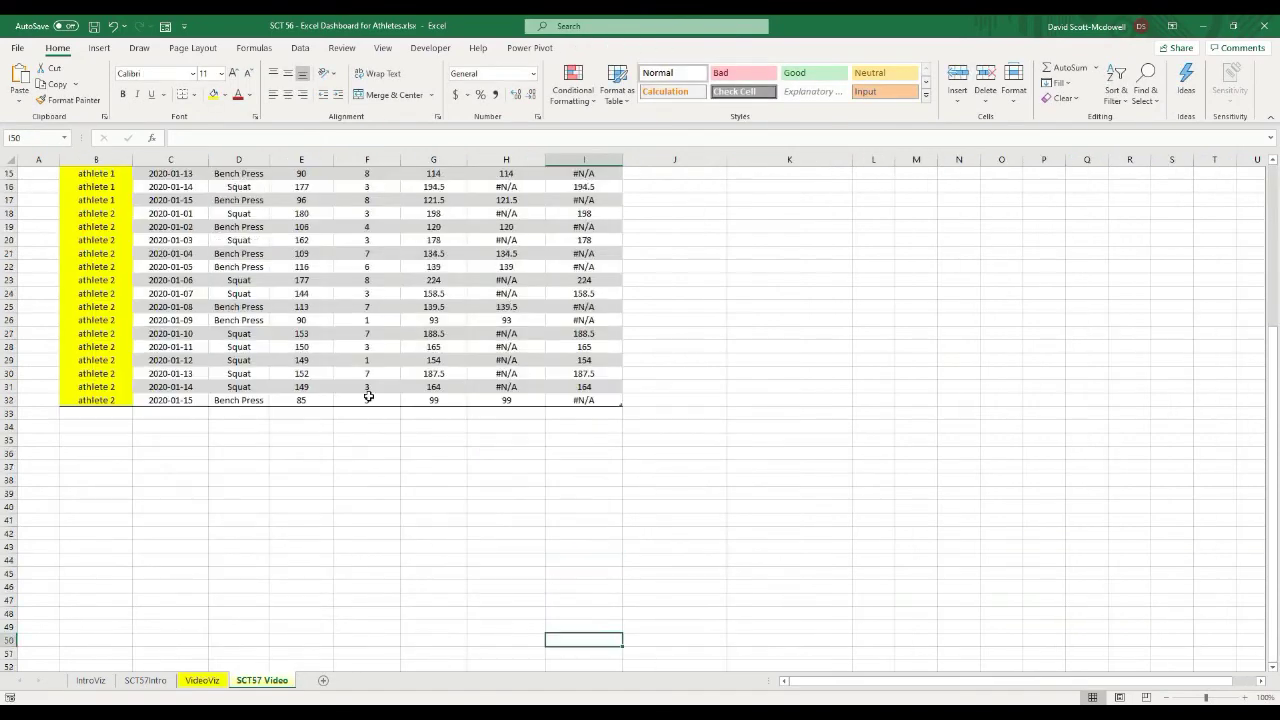
left_click(325, 412)
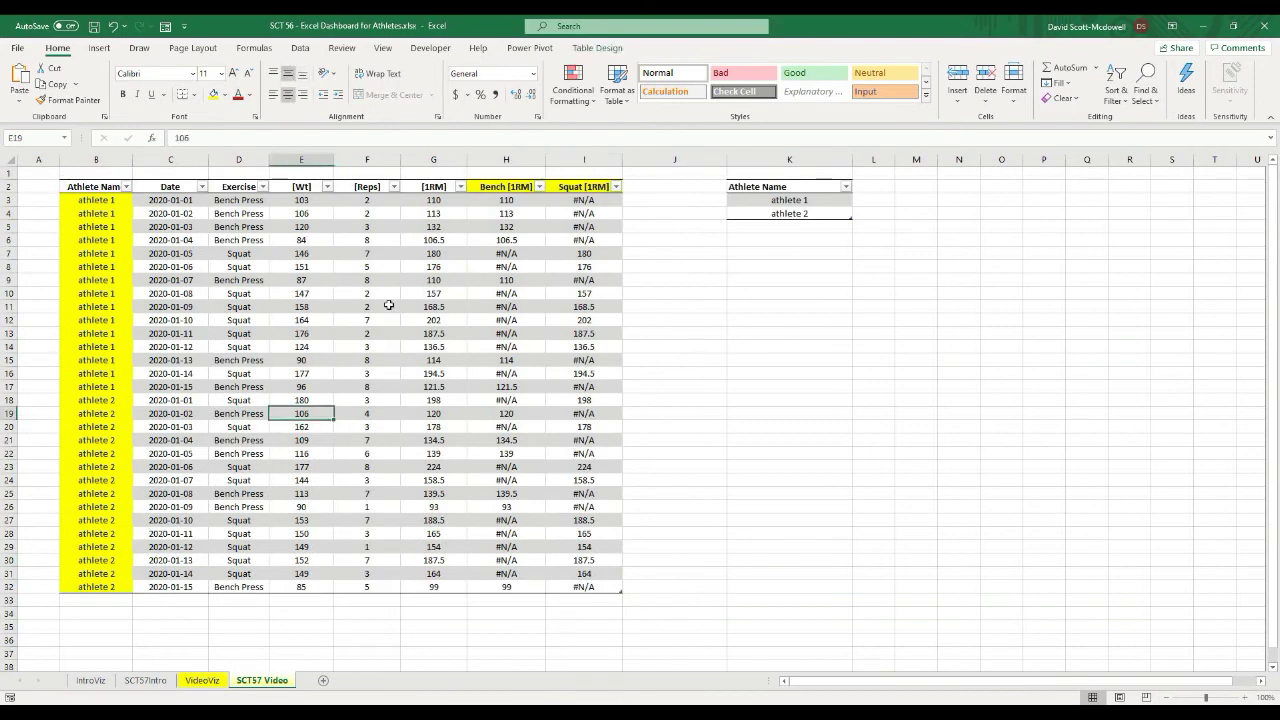
left_click(597, 48)
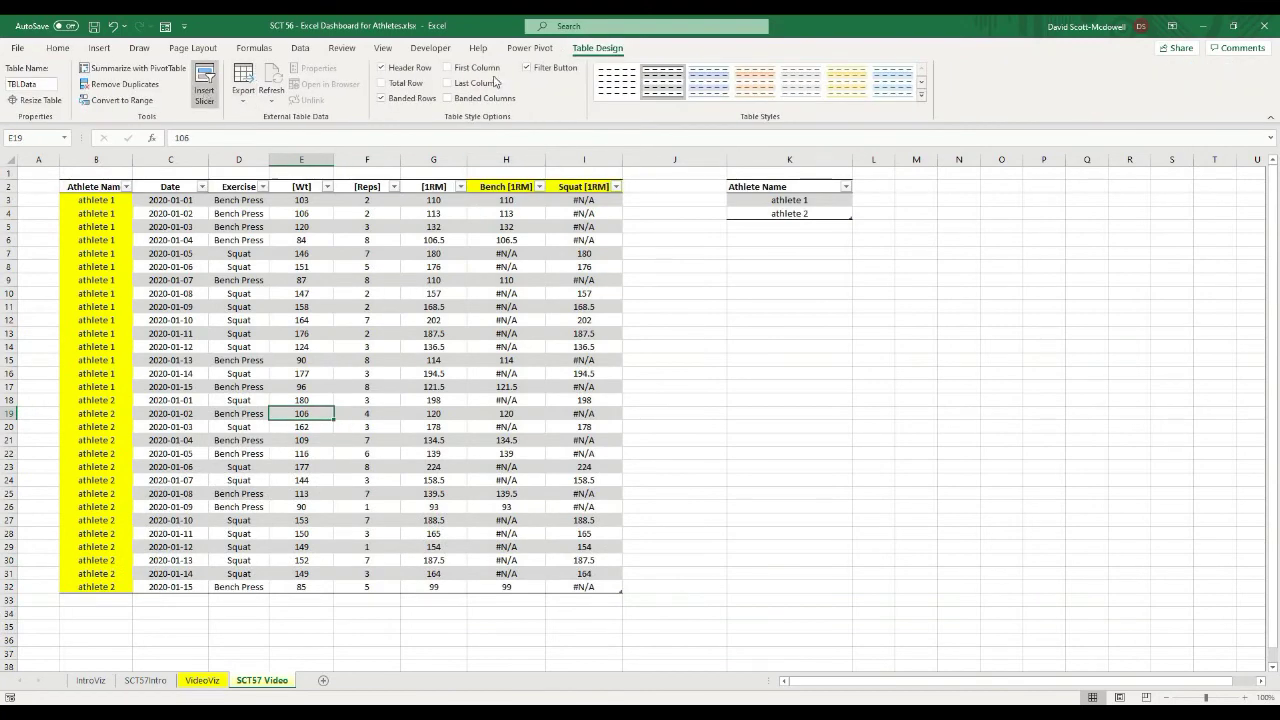
left_click(204, 85)
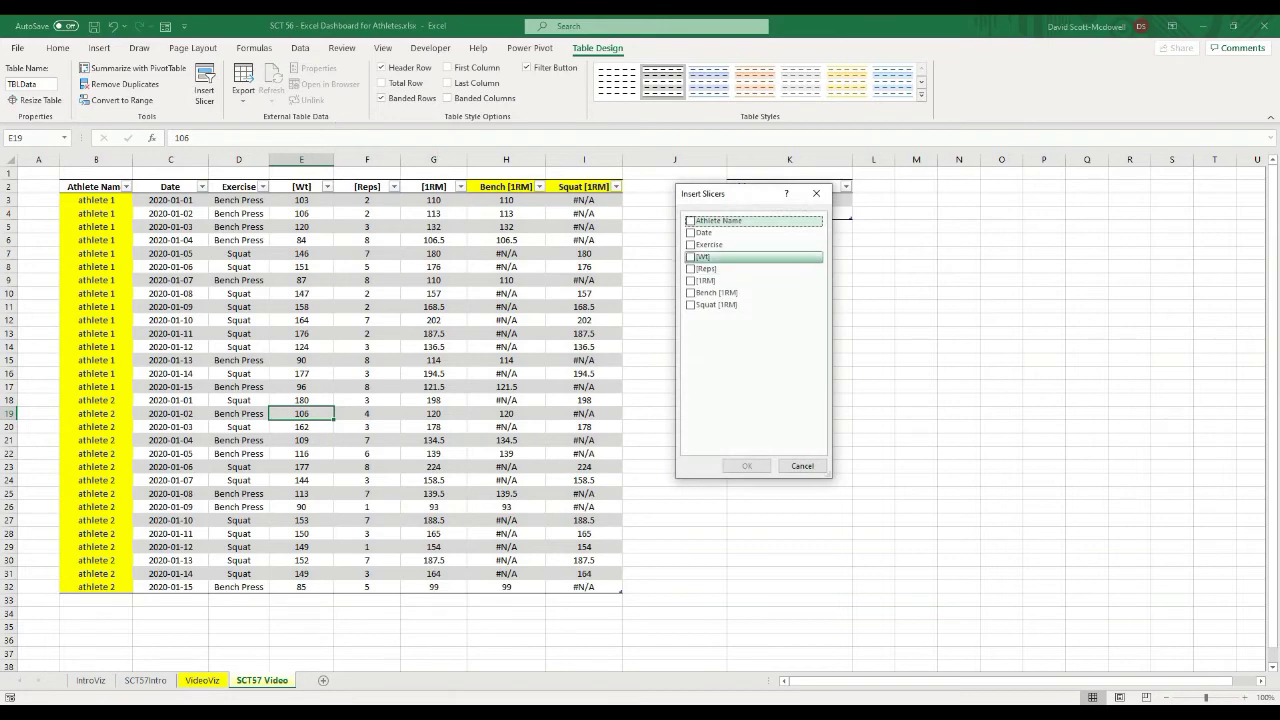
left_click(690, 244)
left_click(690, 233)
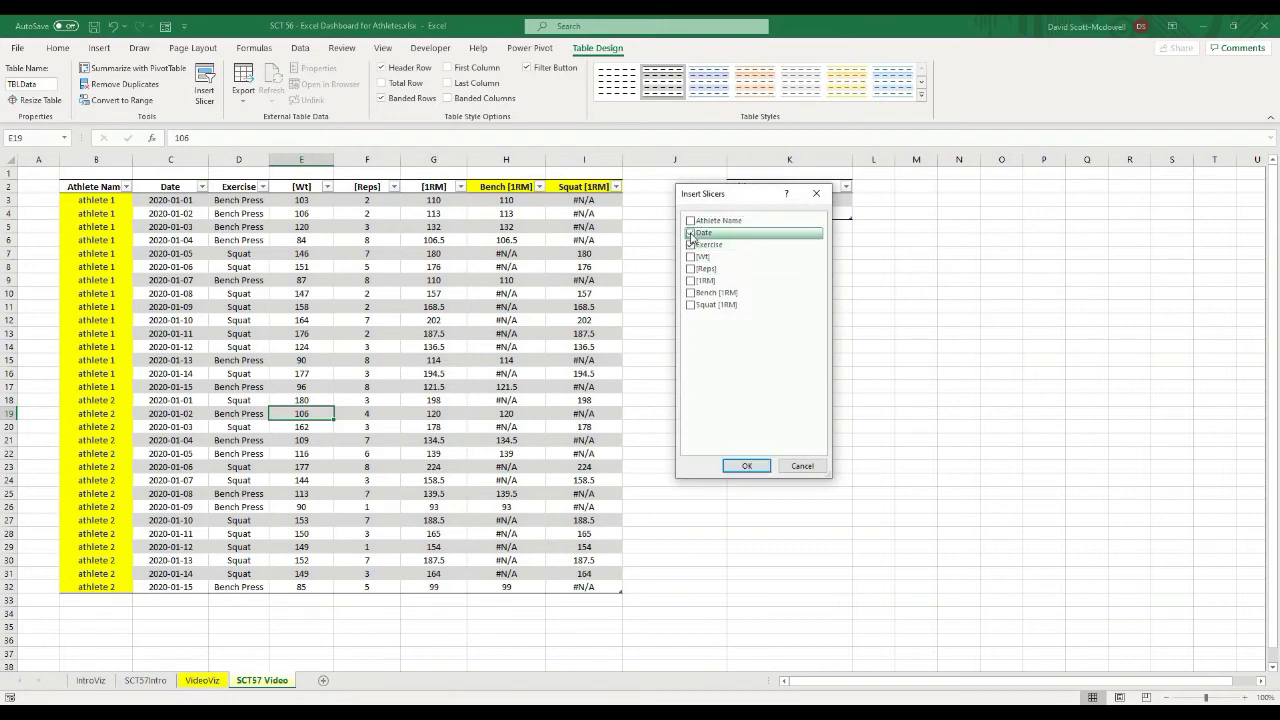
left_click(749, 466)
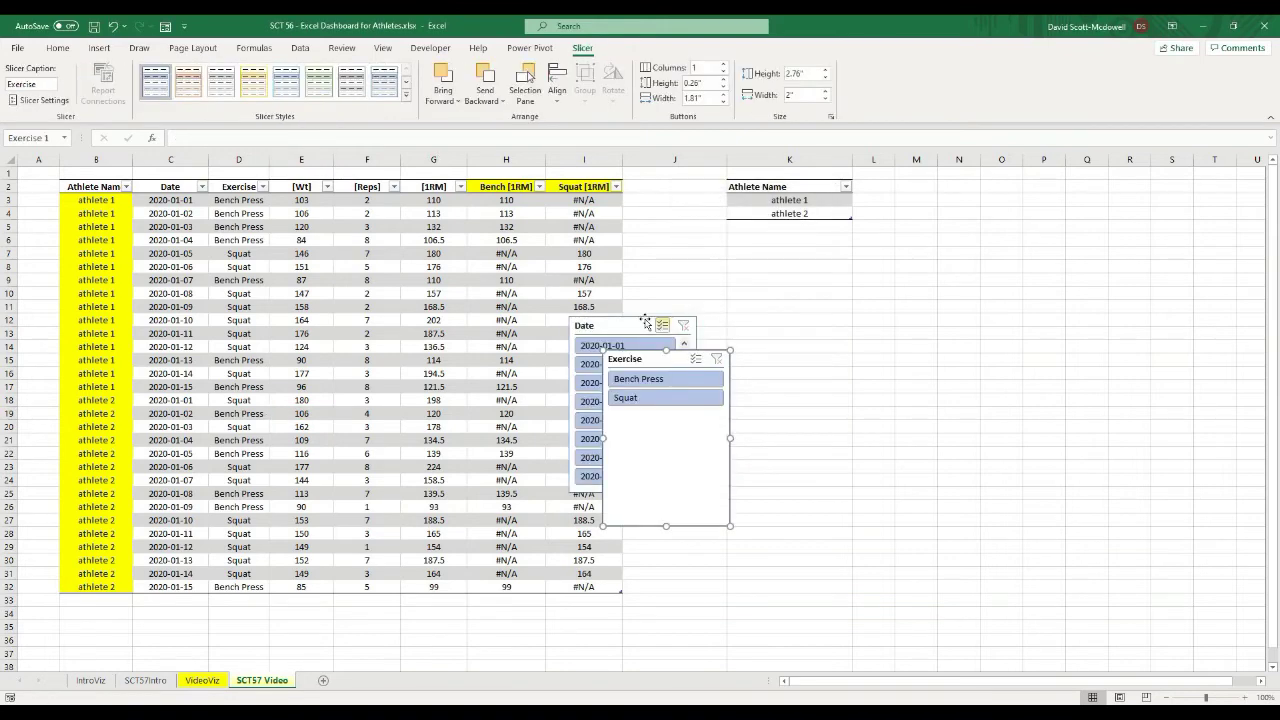
- Cut the Date and Exercise slicers together and paste them at H10 on the VideoViz sheet
left_click(720, 475, "ctrl")
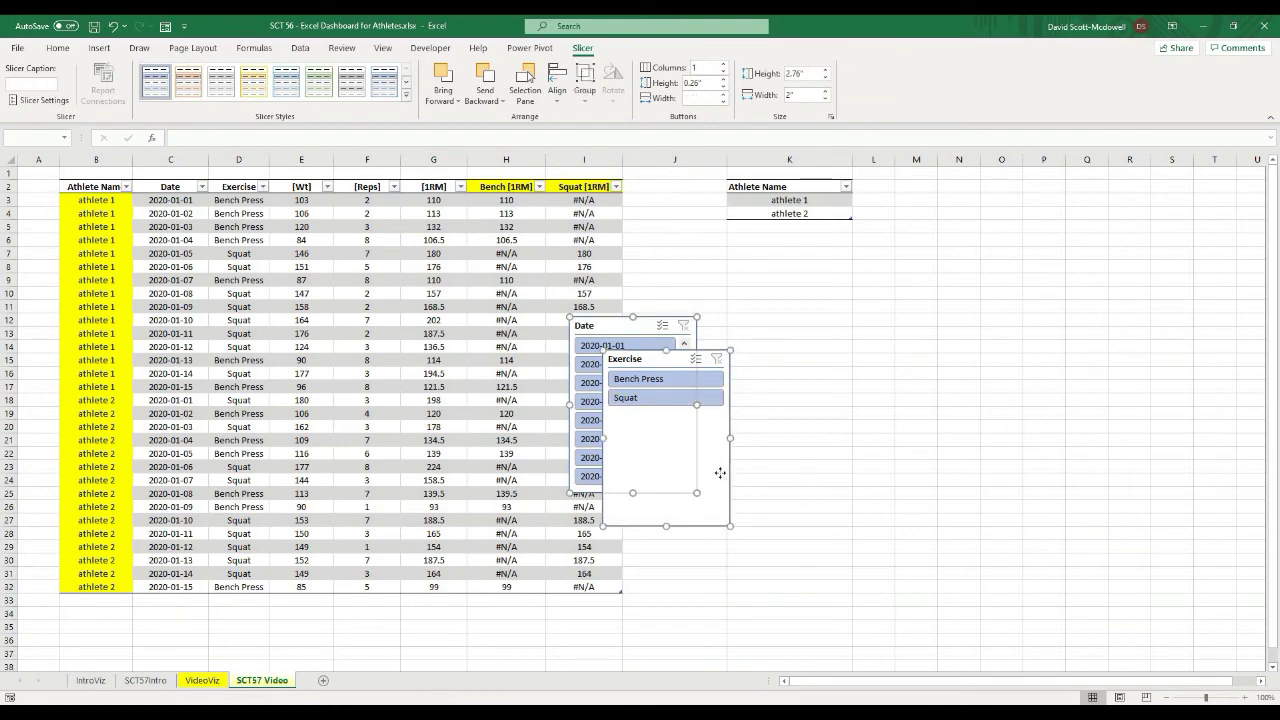
right_click(721, 474)
left_click(753, 124)
left_click(202, 680)
right_click(354, 294)
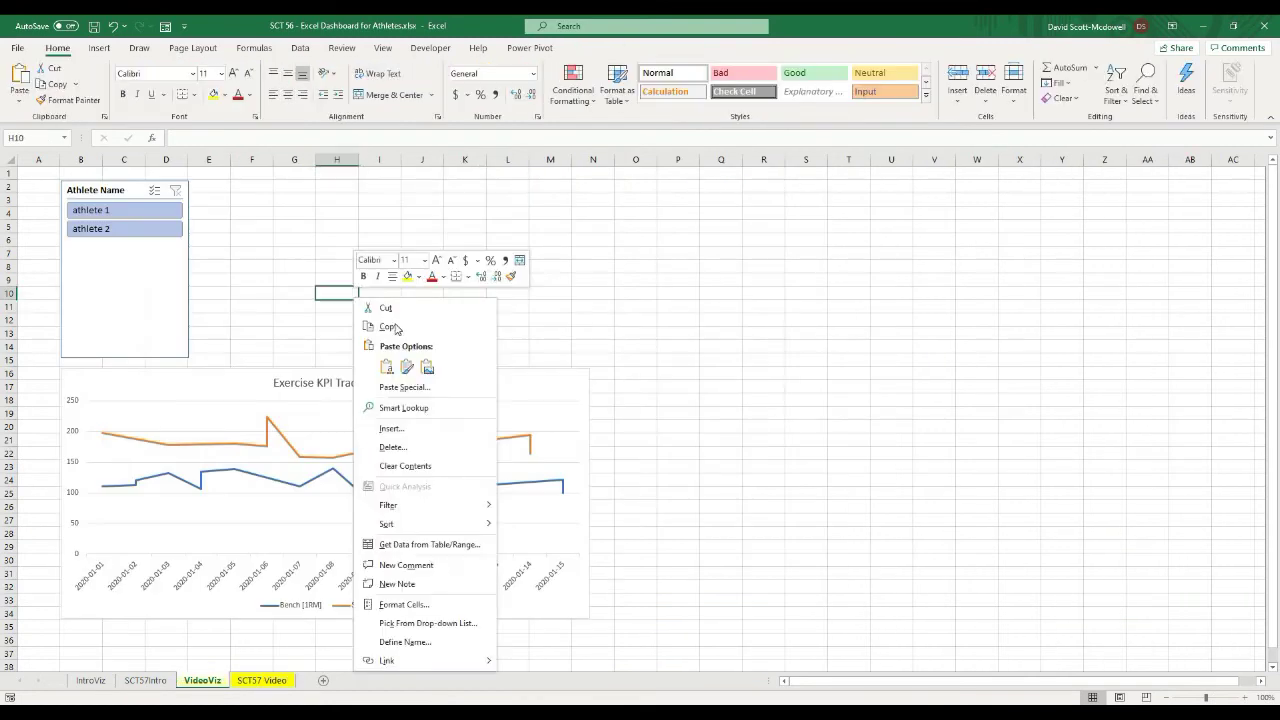
key("Escape")
key("ctrl+v")
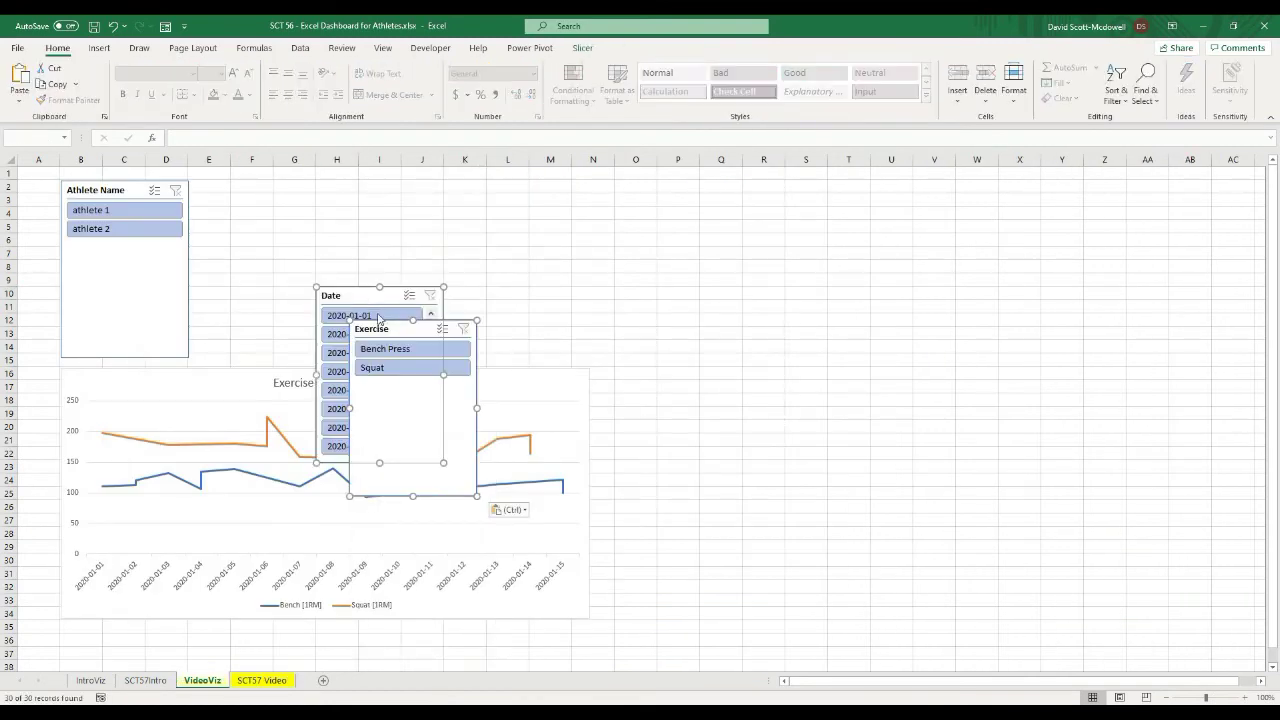
- Arrange the Date and Exercise slicers in a row beside the Athlete Name slicer, above the chart
left_click_drag(355, 294, 233, 190)
left_click(423, 238)
left_click(296, 226)
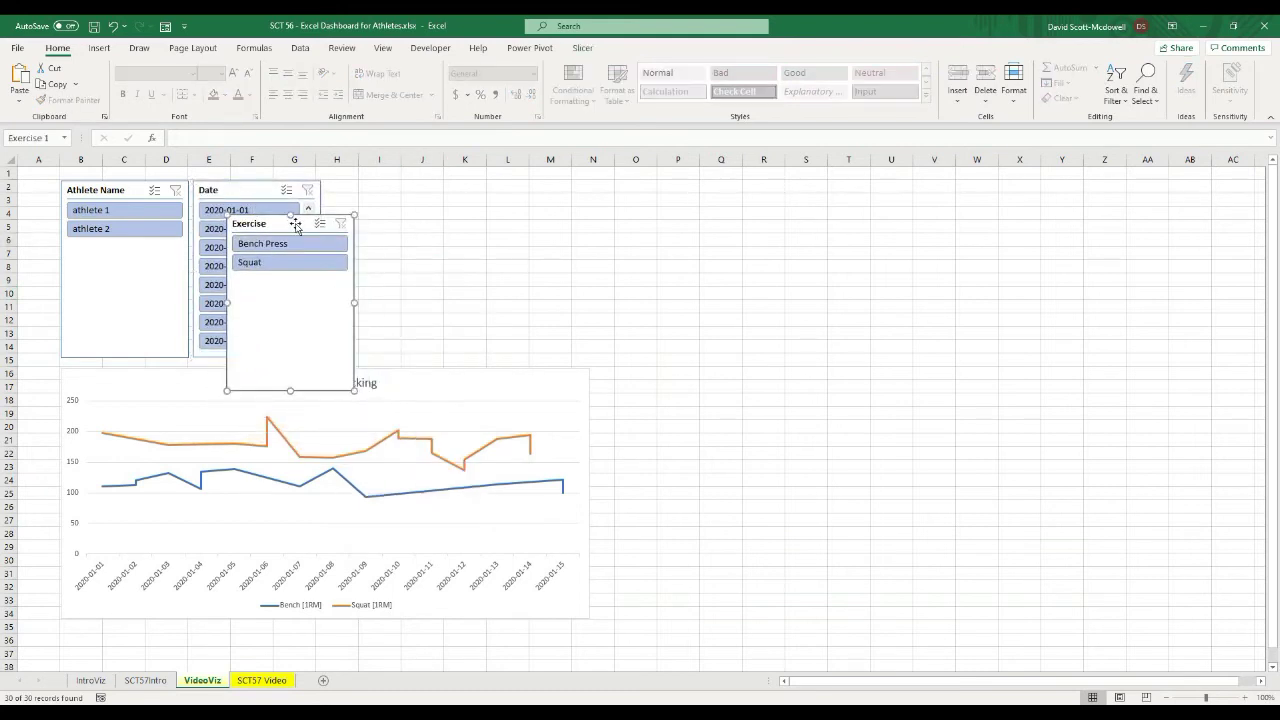
left_click_drag(296, 226, 397, 193)
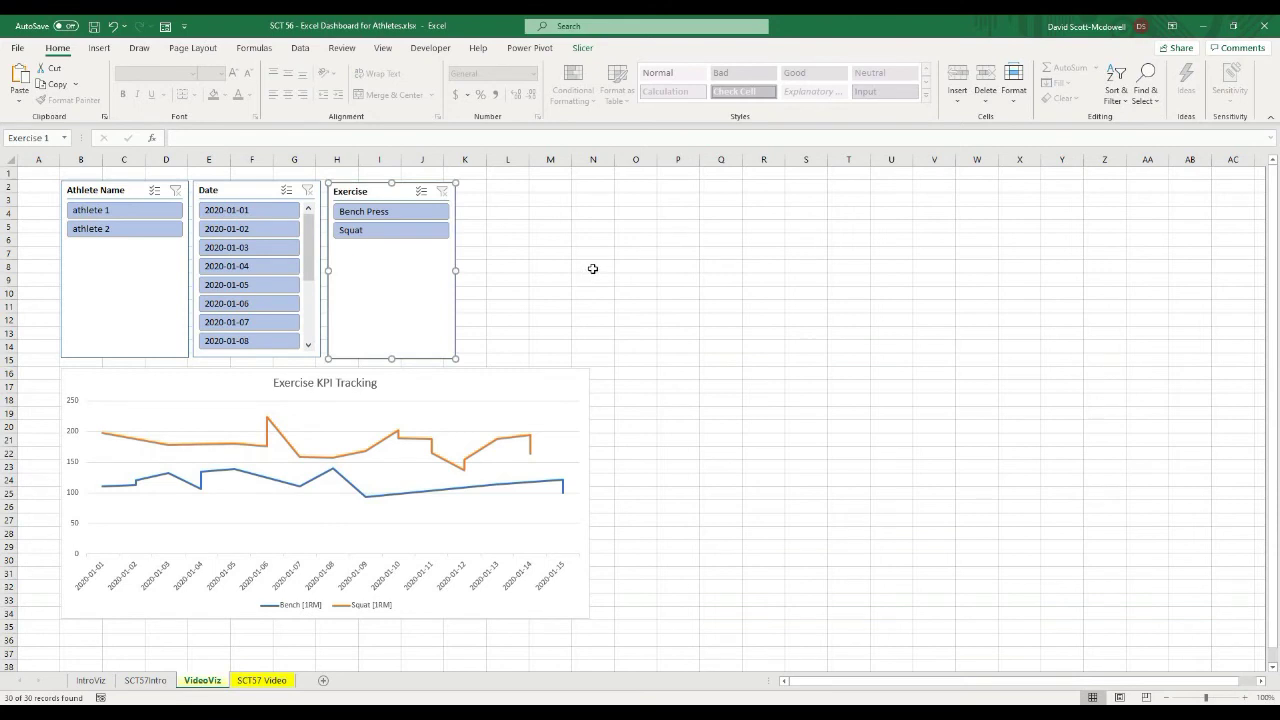
left_click(593, 269)
- Apply the dark grey slicer style to the Athlete Name, Date and Exercise slicers together
left_click(118, 316)
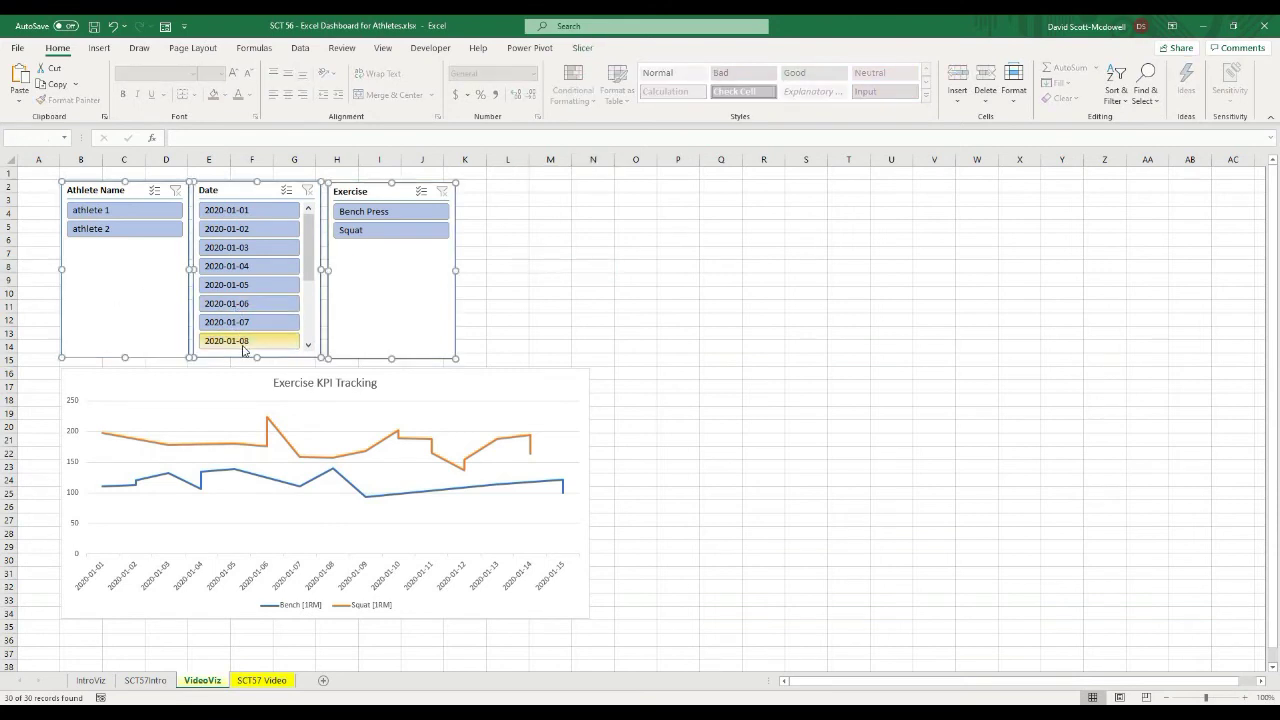
left_click(582, 47)
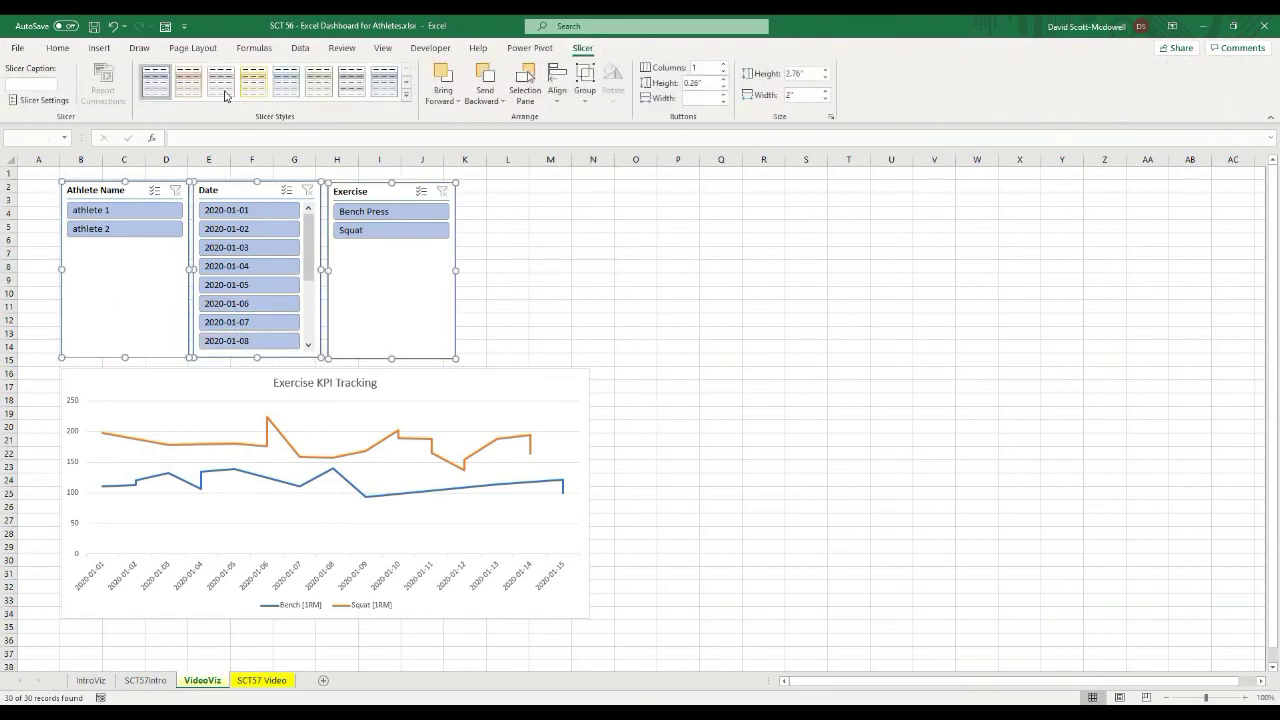
left_click(407, 97)
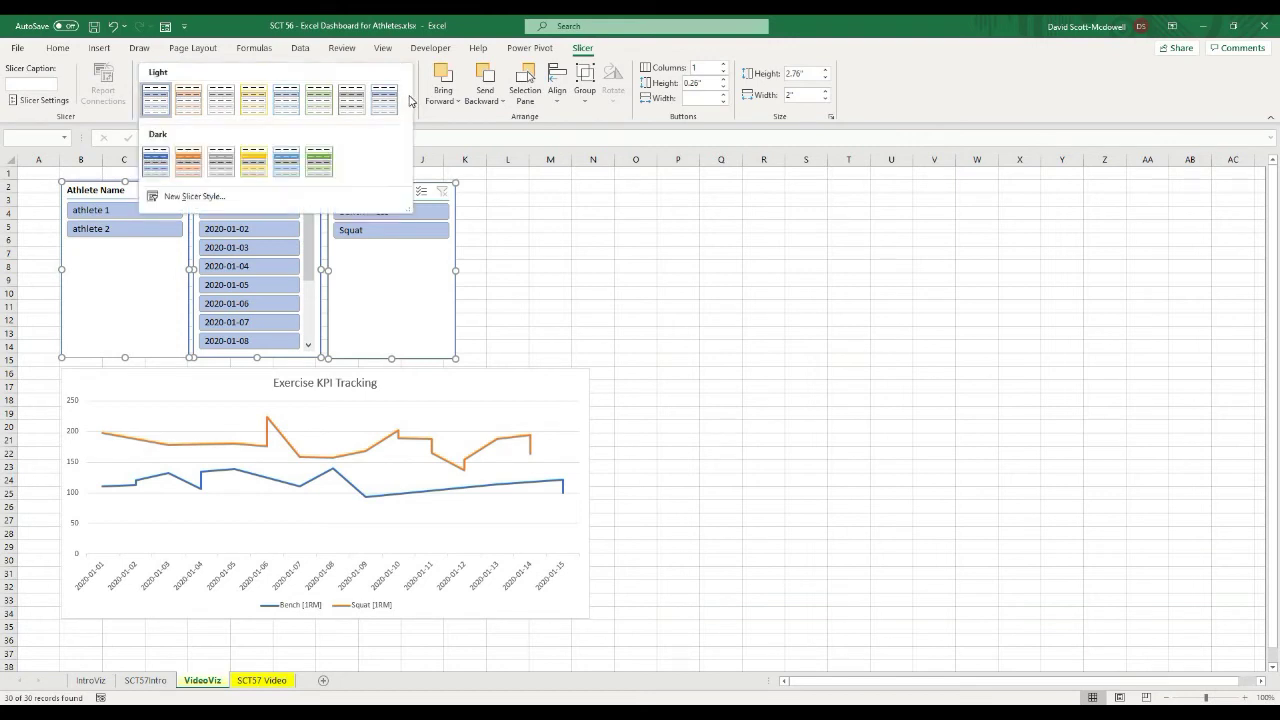
left_click(218, 160)
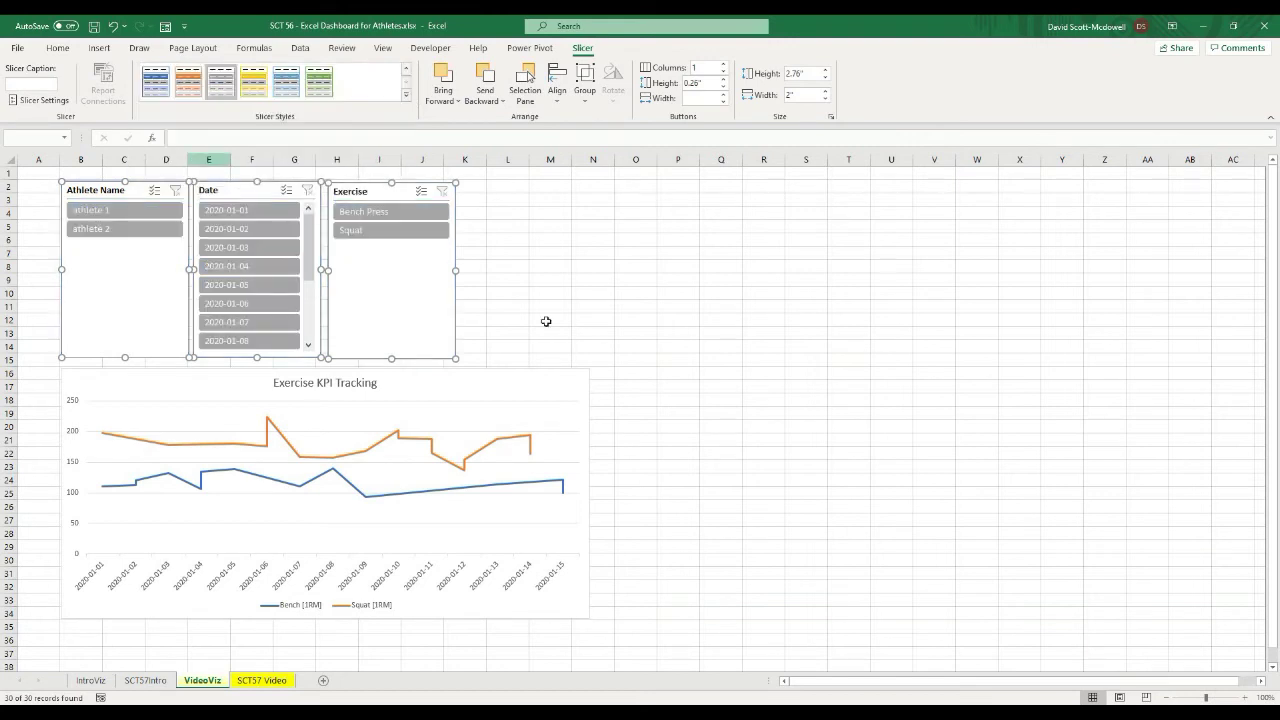
left_click(578, 320)
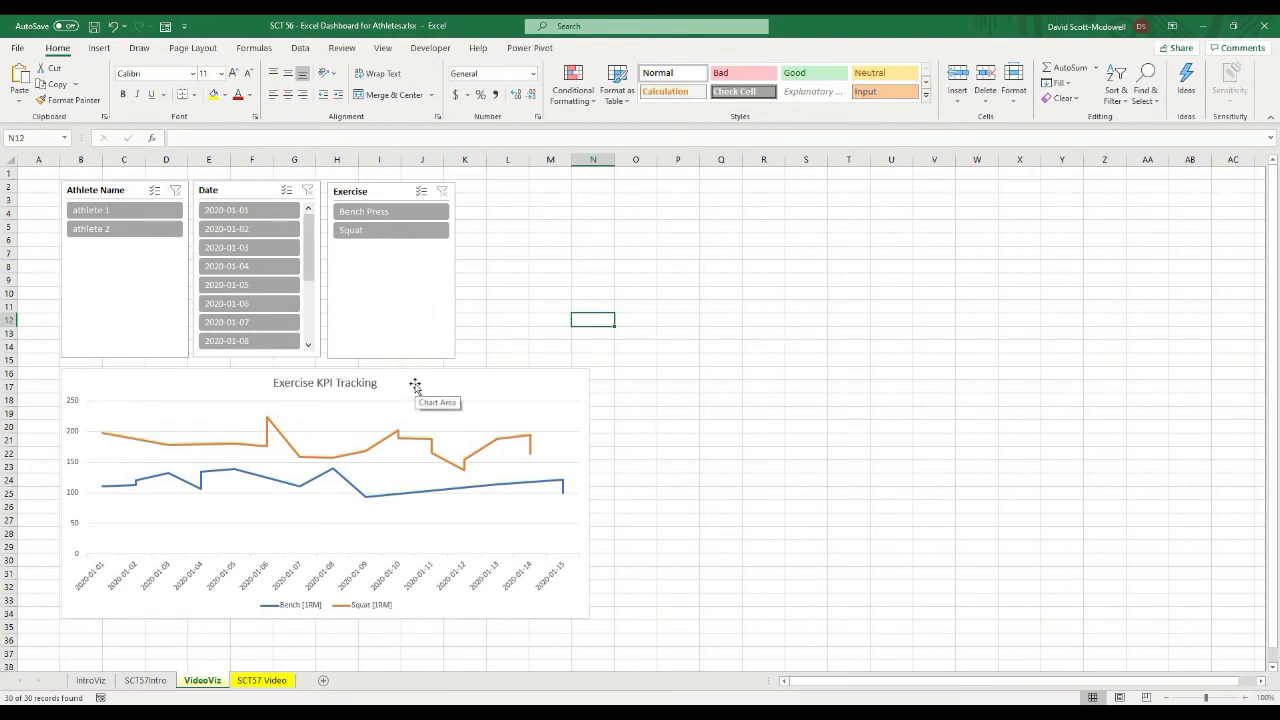
- Apply chart Style 10 to the Exercise KPI Tracking chart
left_click(761, 387)
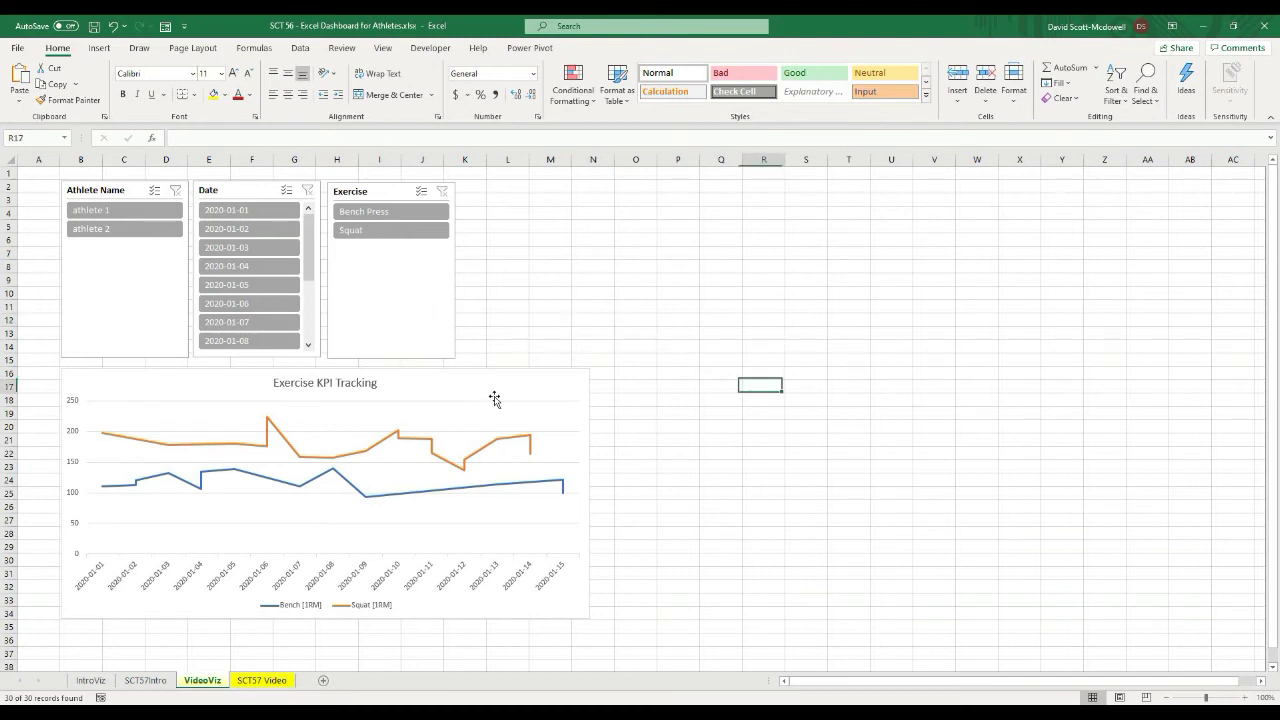
left_click(396, 389)
left_click(598, 47)
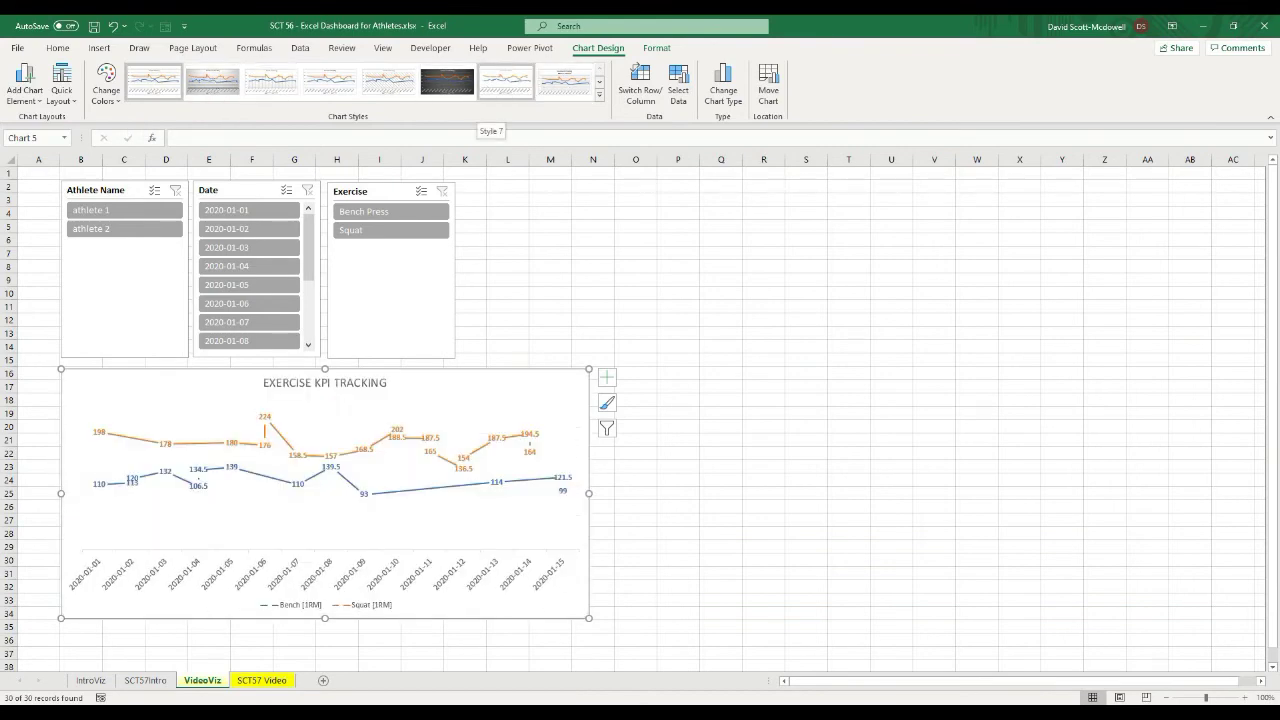
left_click(599, 94)
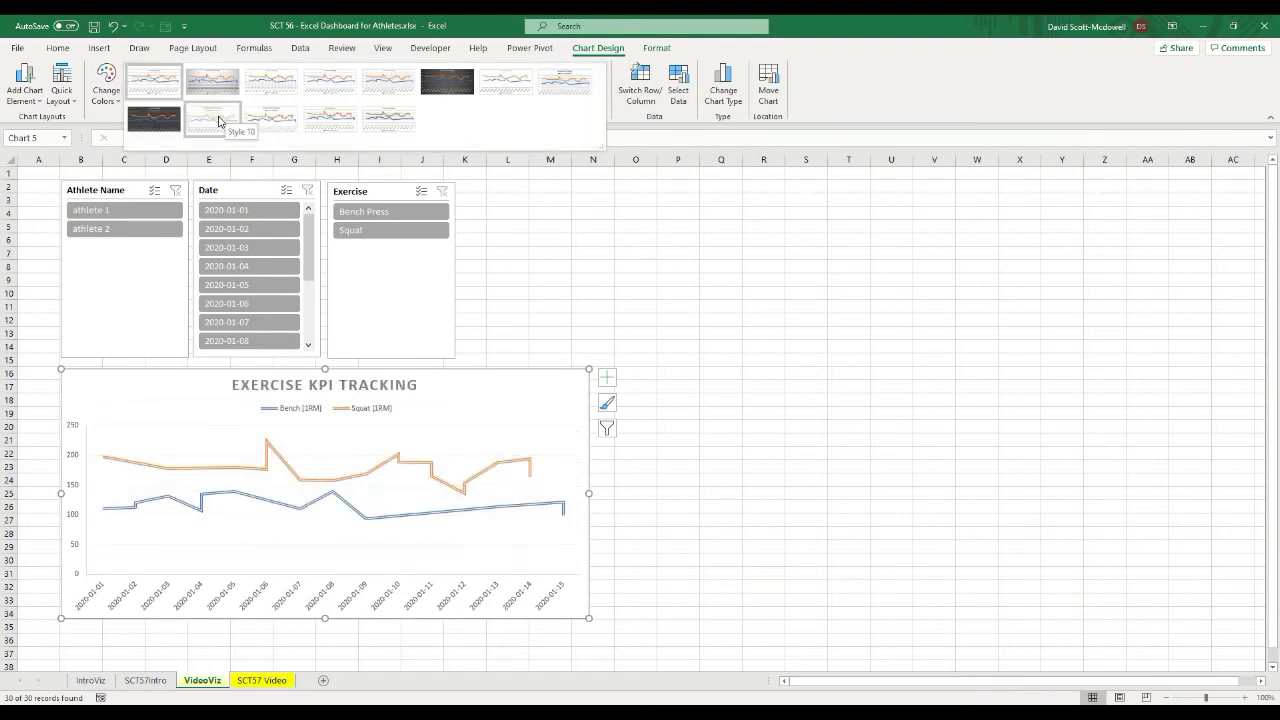
left_click(219, 121)
key("Escape")
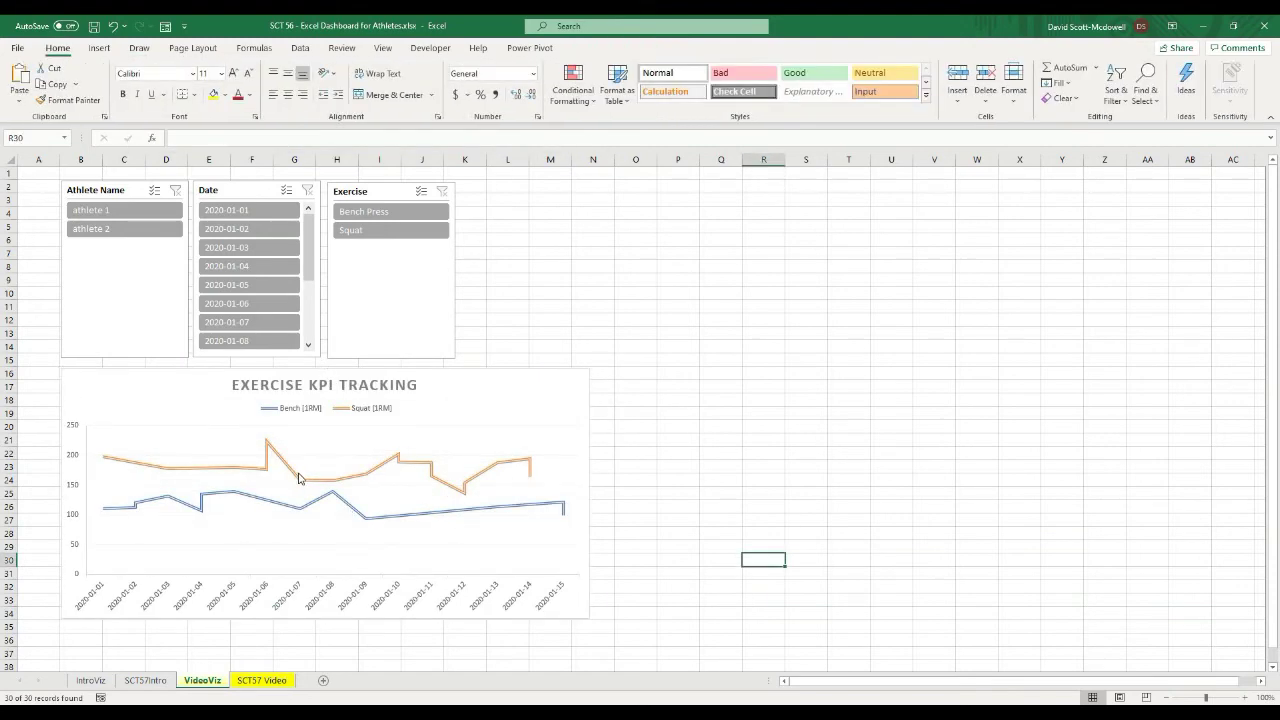
- Format the Squat [1RM] data series with a standard red line color
left_click(302, 482)
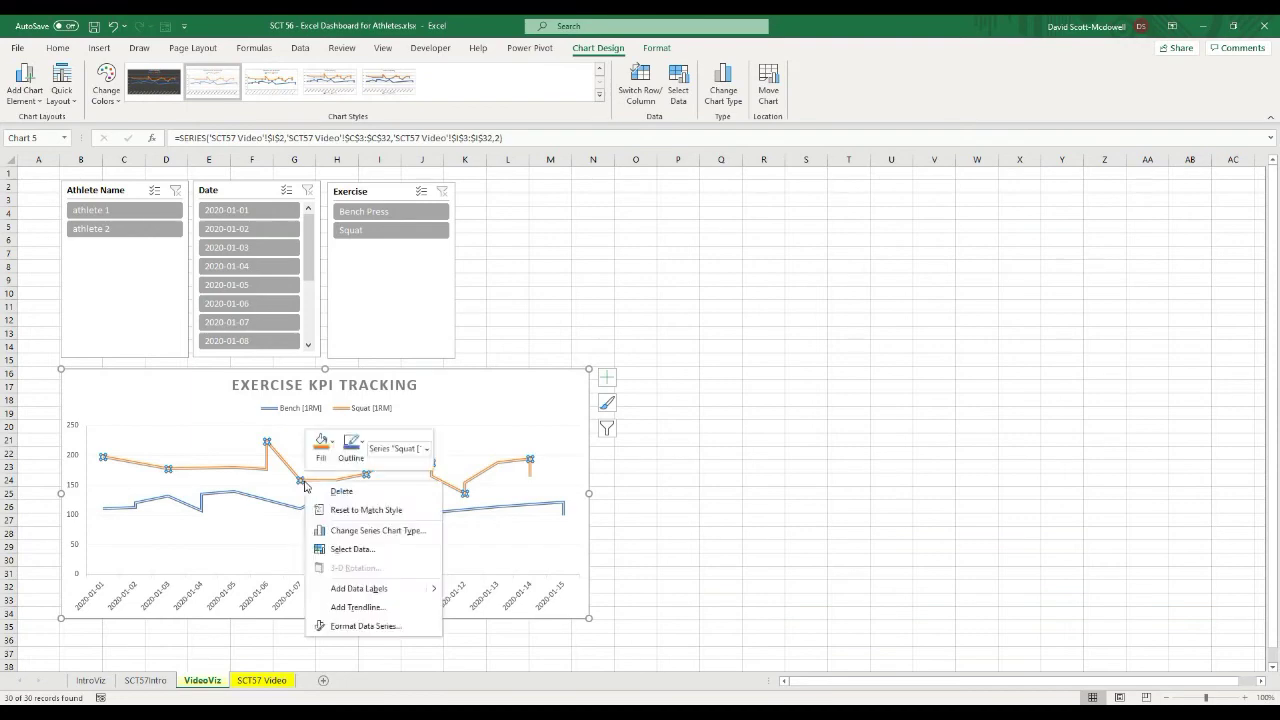
right_click(305, 481)
left_click(379, 626)
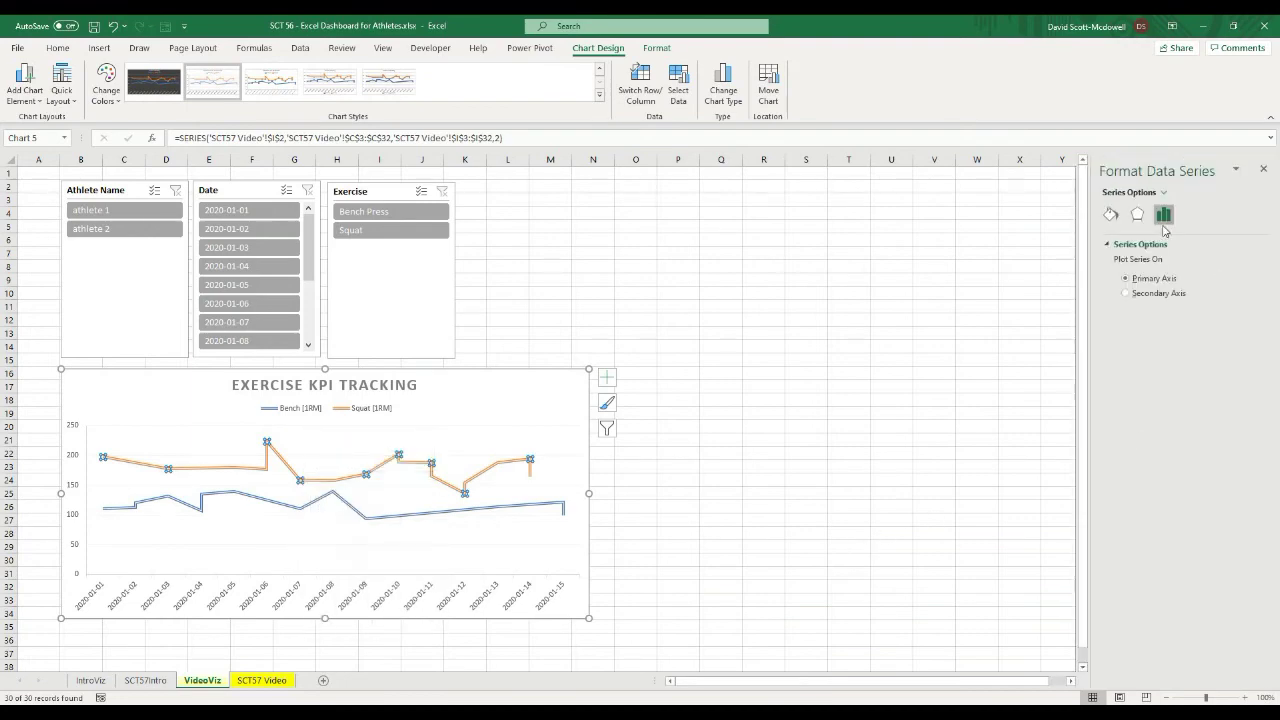
left_click(1110, 216)
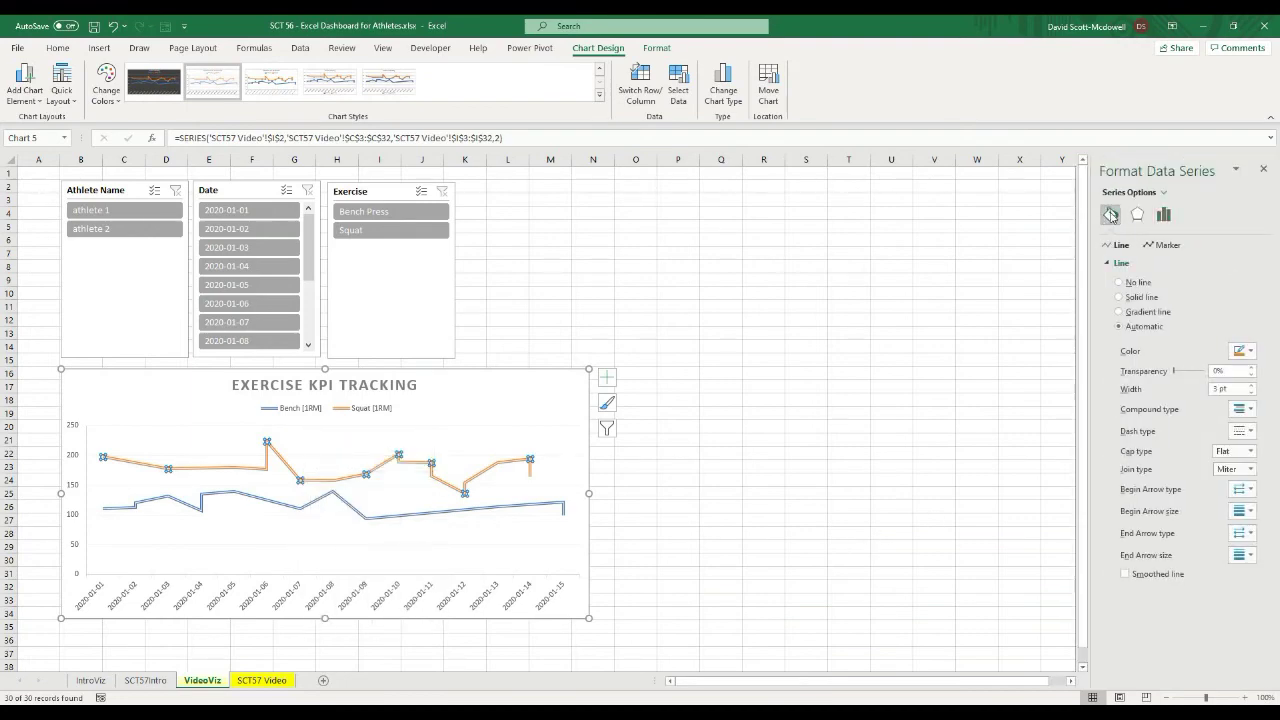
left_click(1248, 352)
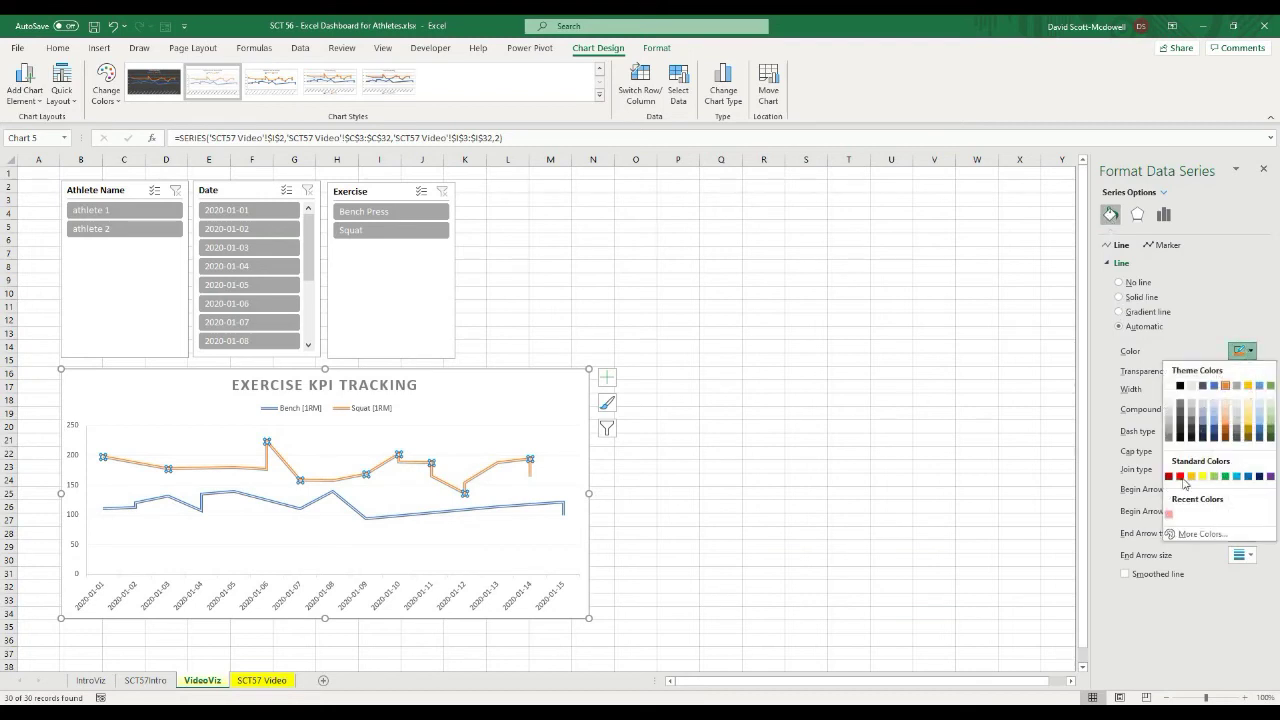
left_click(1180, 477)
- Give the Squat [1RM] series built-in round markers with a solid red fill
left_click(1162, 245)
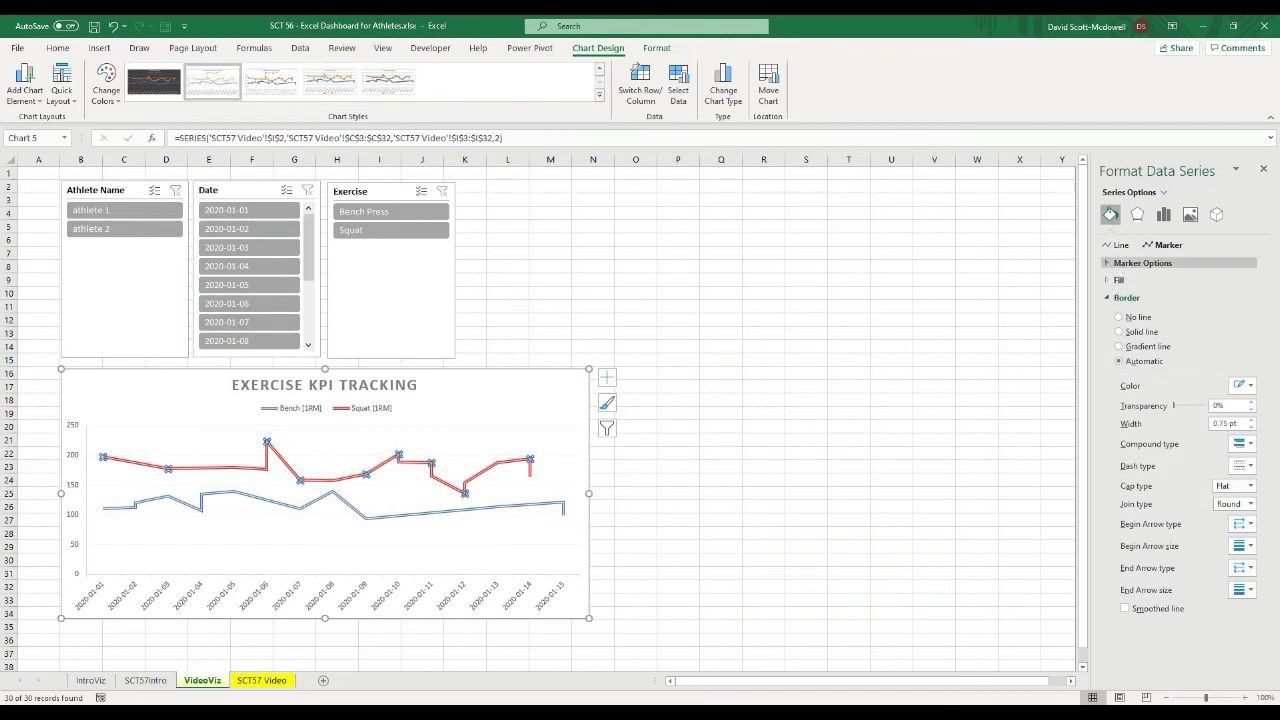
left_click(1143, 263)
left_click(1119, 311)
left_click(1169, 328)
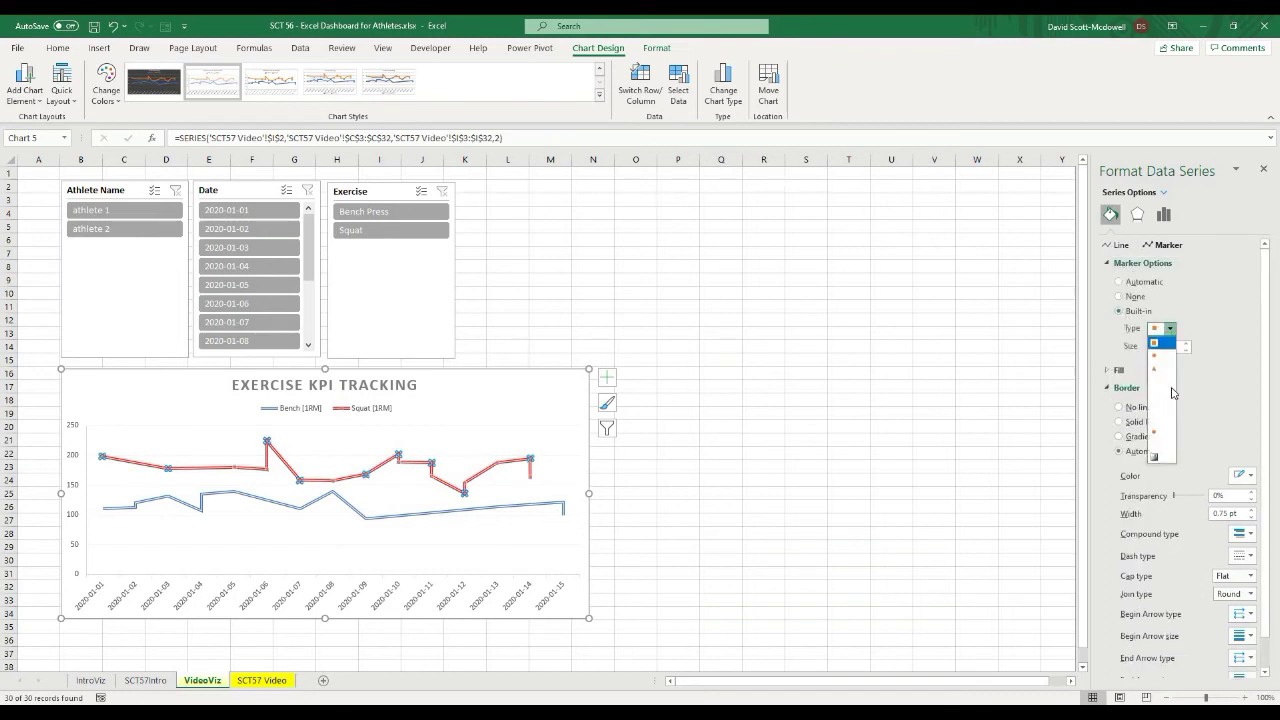
left_click(1162, 436)
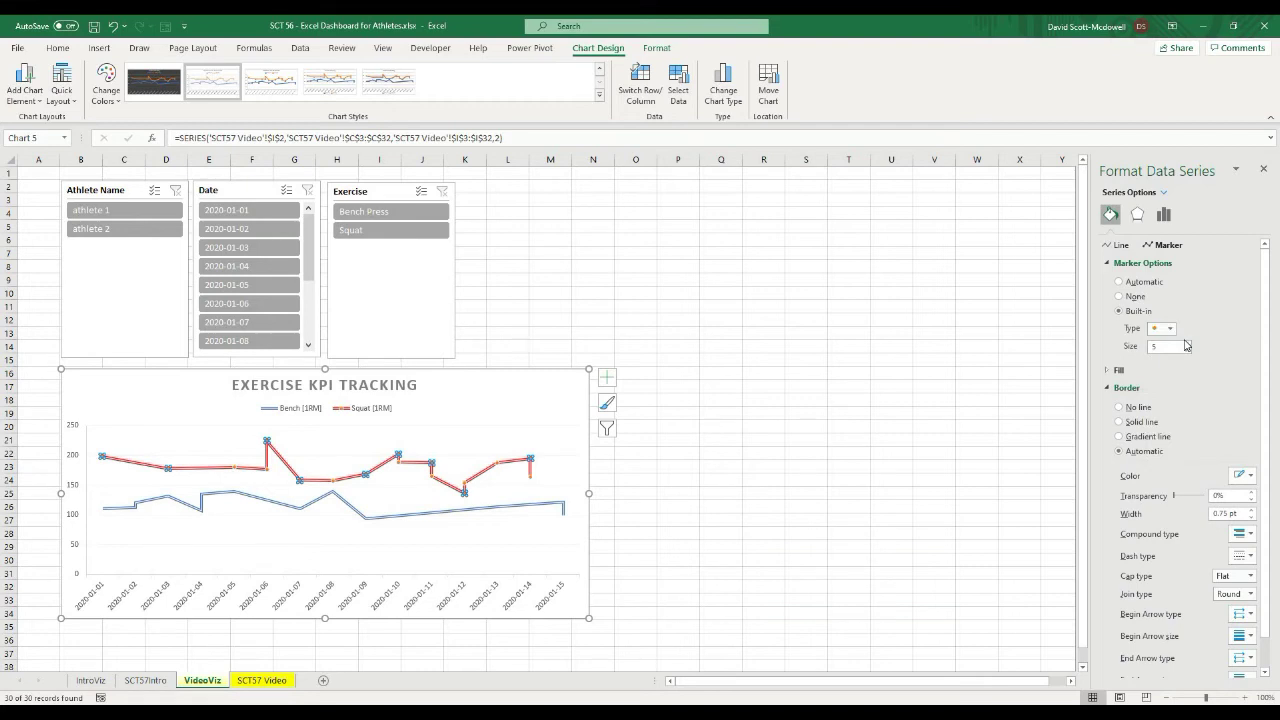
left_click(1118, 370)
left_click(1251, 490)
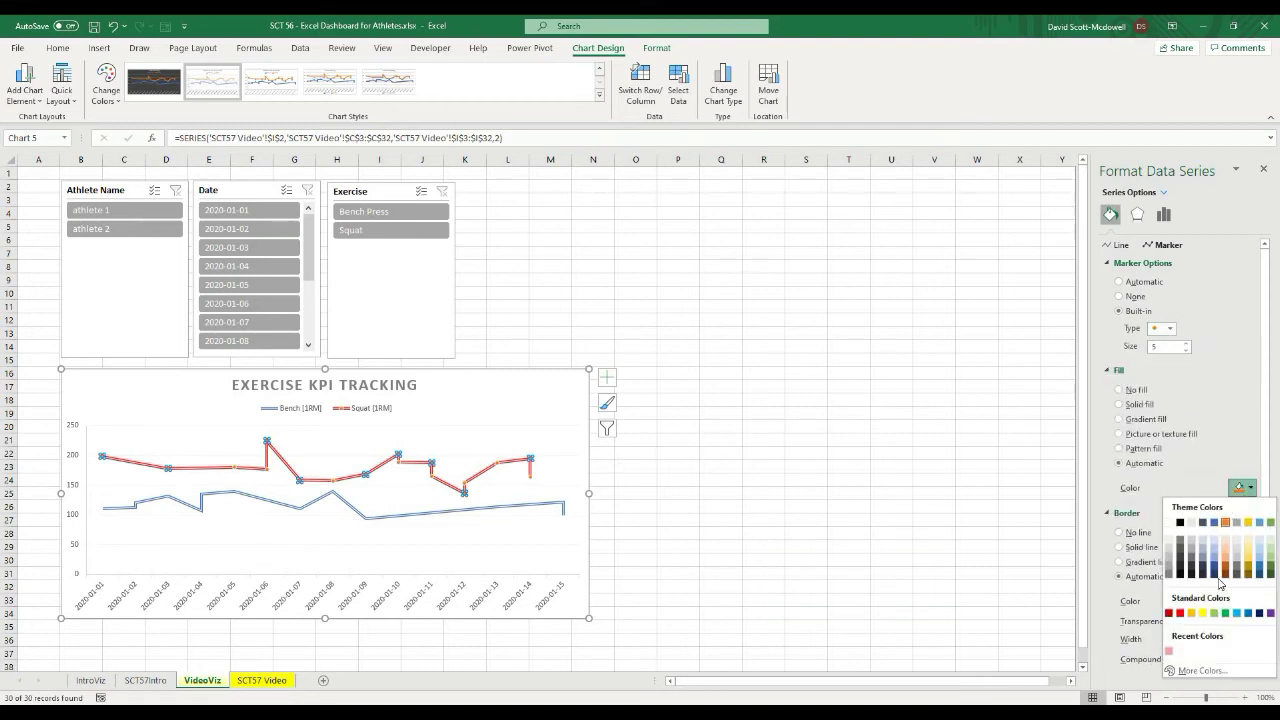
left_click(931, 500)
left_click(751, 394)
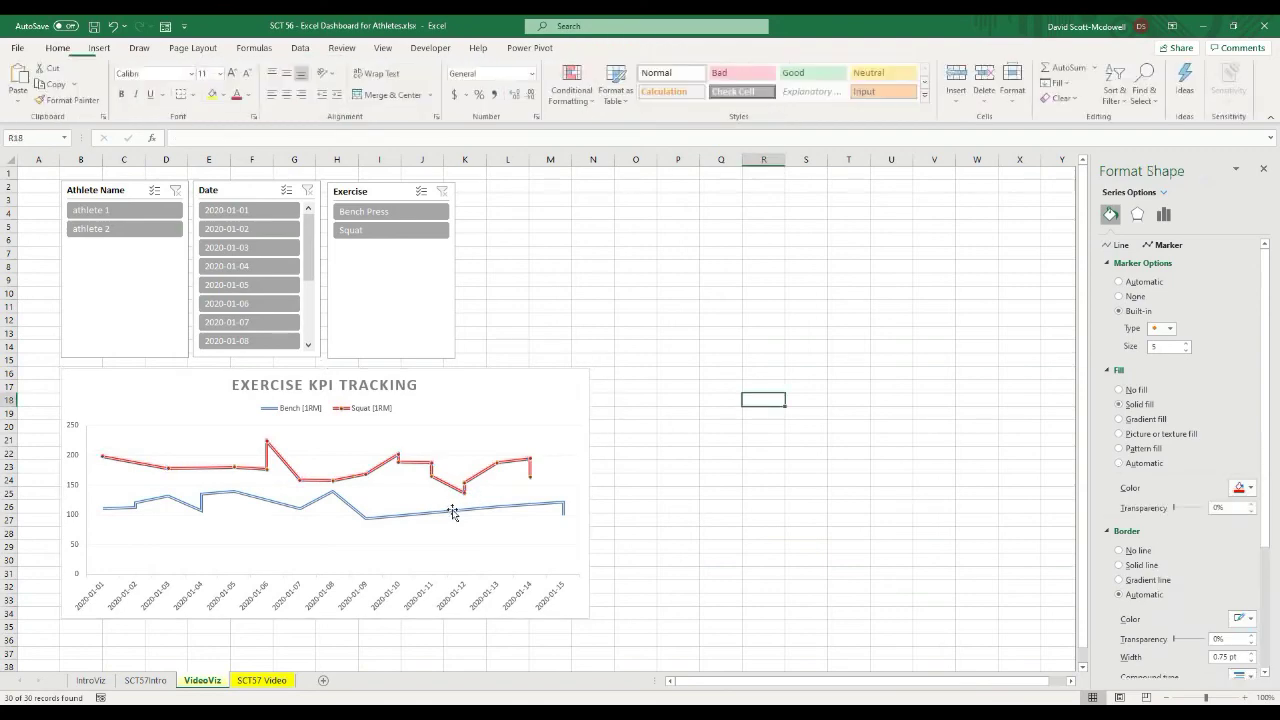
- Add built-in markers to the Bench [1RM] series and close the formatting pane
left_click(451, 509)
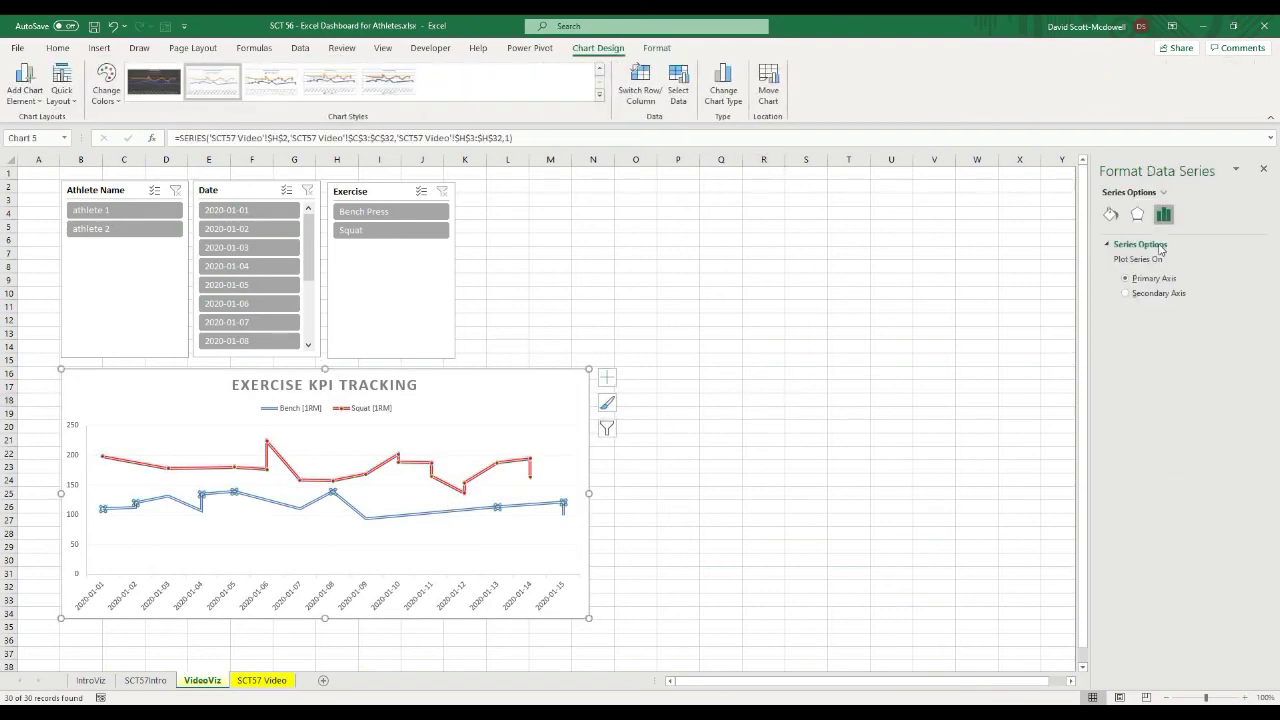
left_click(1110, 214)
left_click(1156, 247)
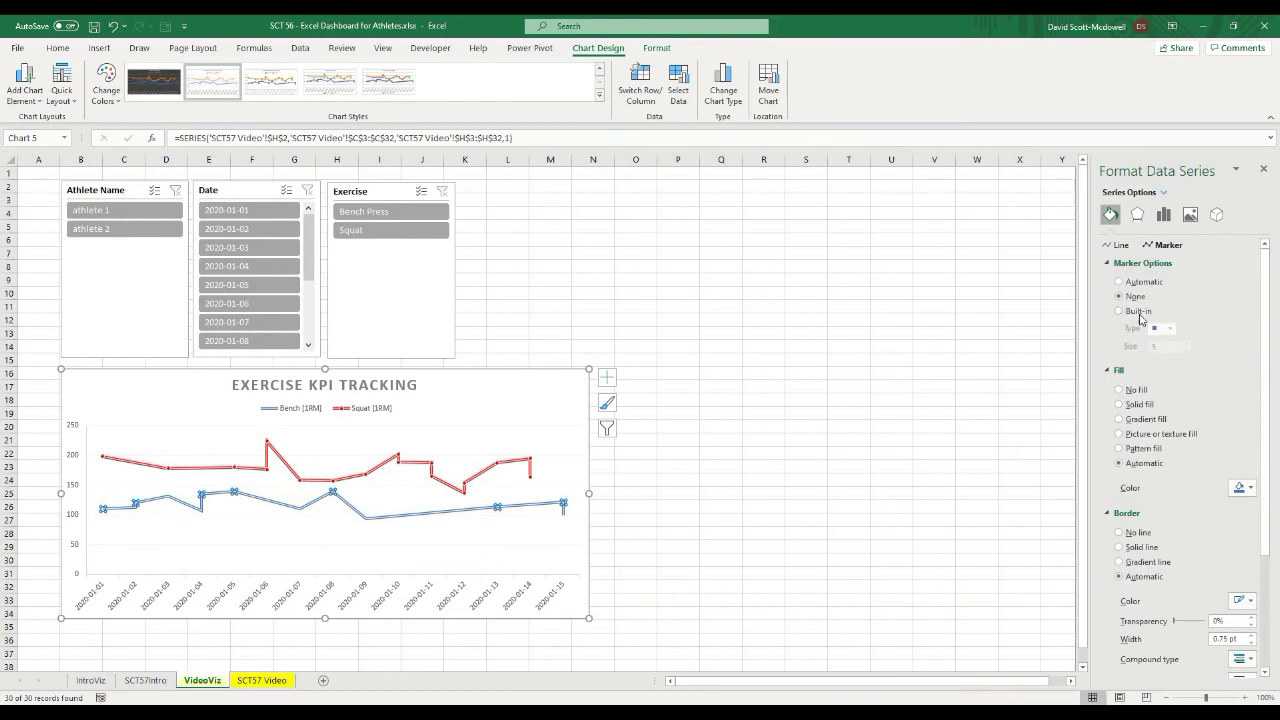
key("Escape")
key("Escape")
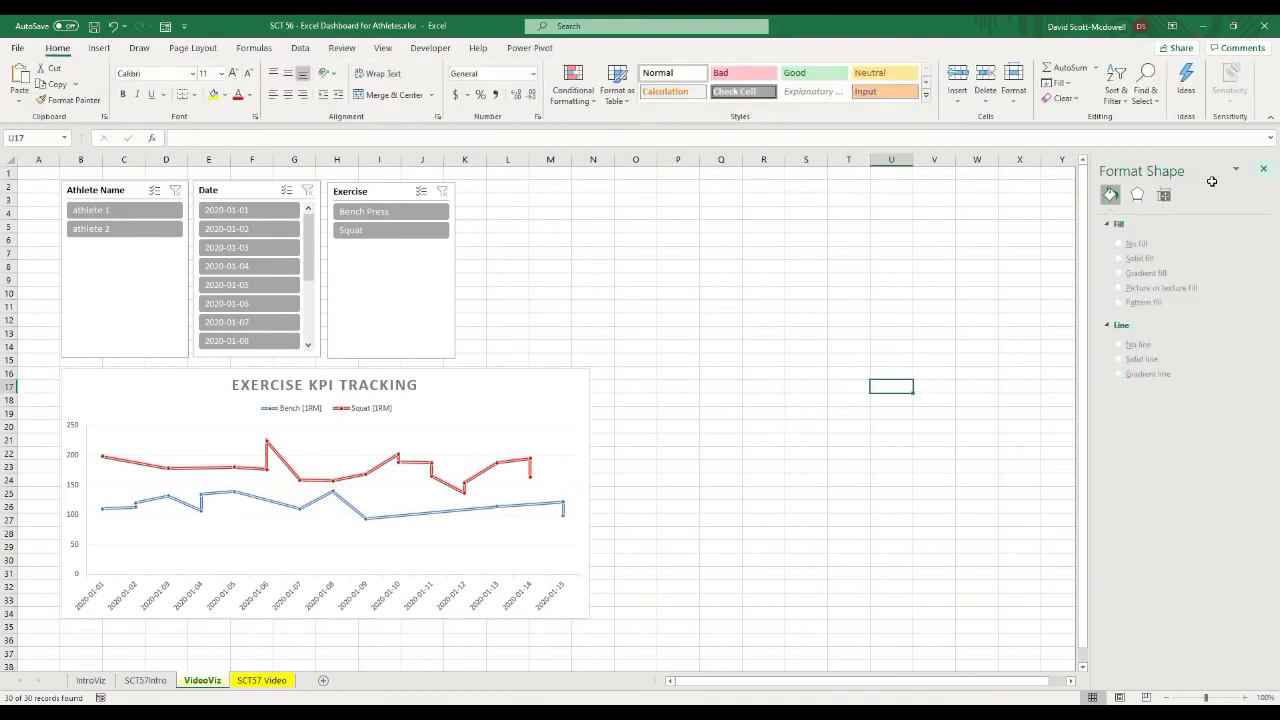
left_click(645, 358)
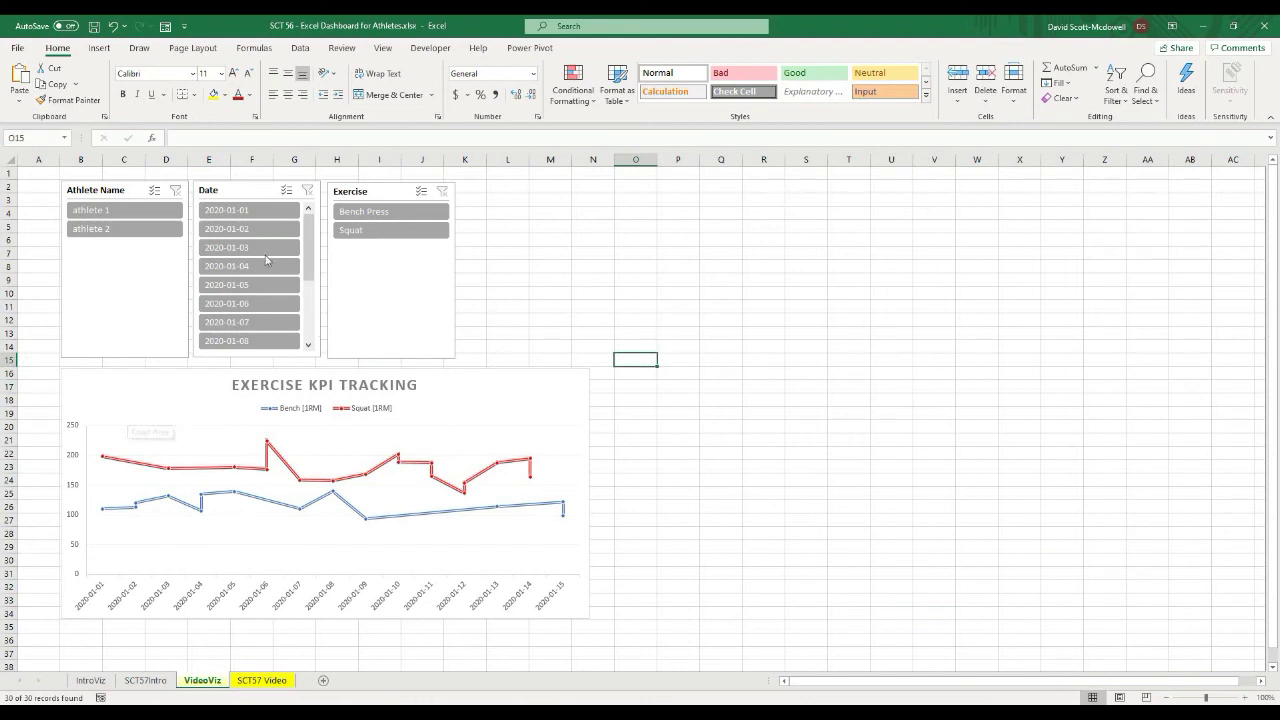
- Filter the dashboard to athlete 1, switch the exercise between Bench Press and Squat, and select both exercises again
left_click(130, 212)
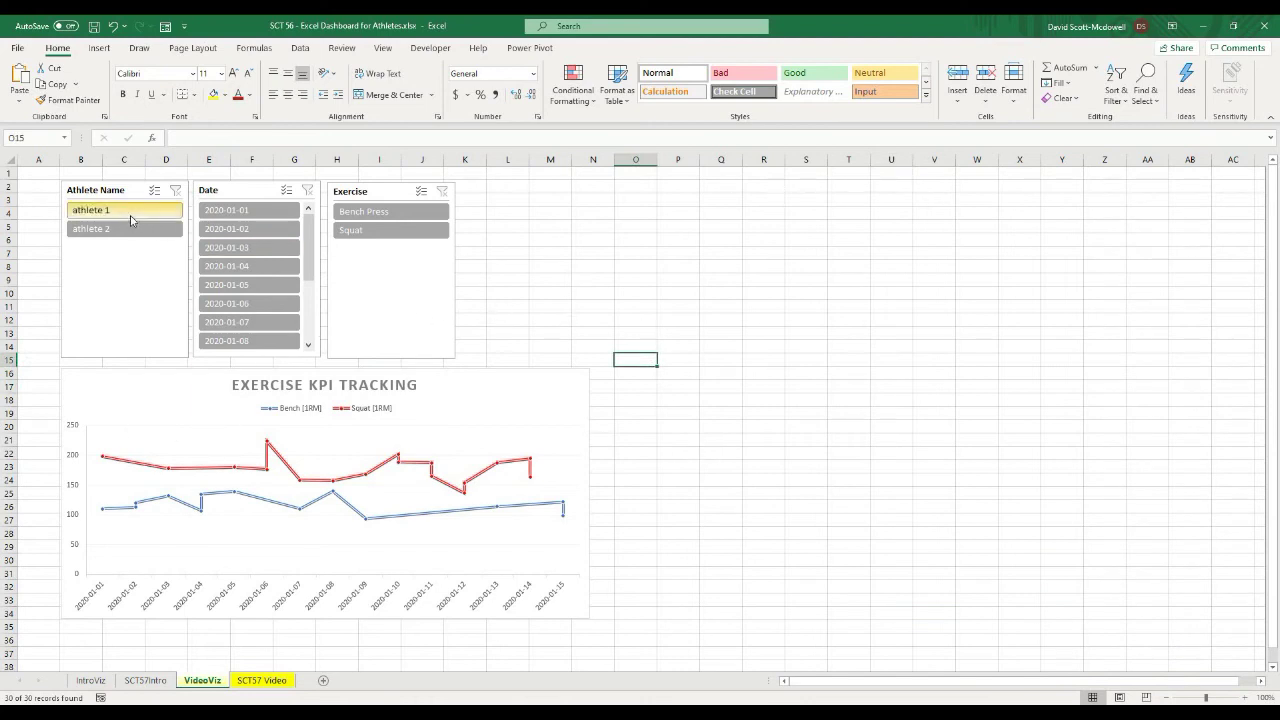
left_click(372, 212)
left_click(374, 232)
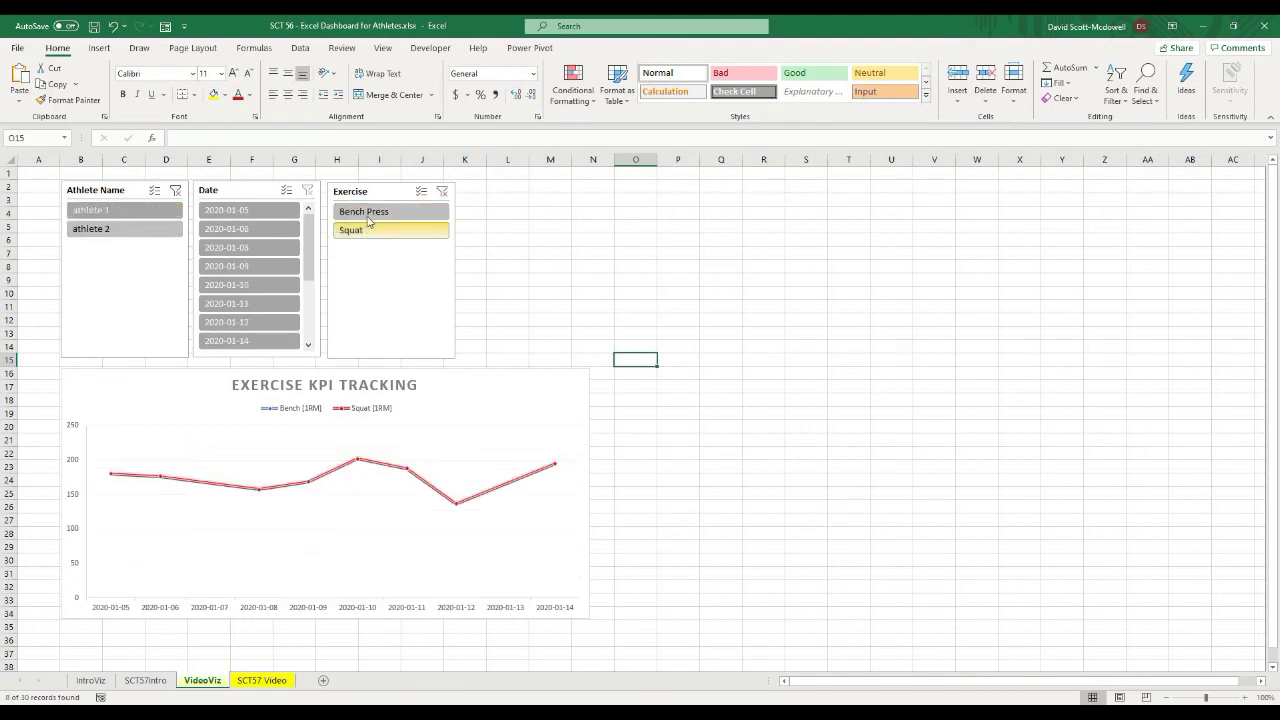
left_click(365, 212, "ctrl")
left_click(565, 263)
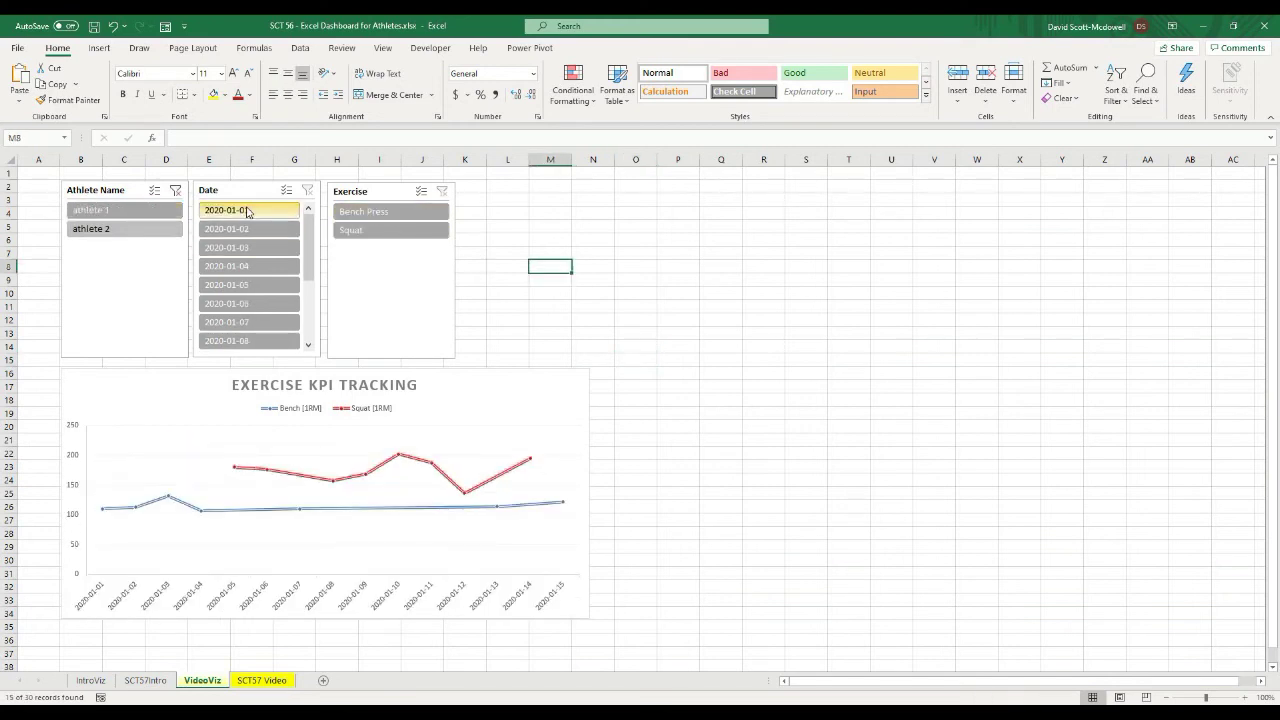
- Exclude 2020-01-01, 2020-01-03, 2020-01-05 and 2020-01-07 from the Date slicer selection
left_click(240, 250, "ctrl")
left_click(240, 287, "ctrl")
left_click(240, 322, "ctrl")
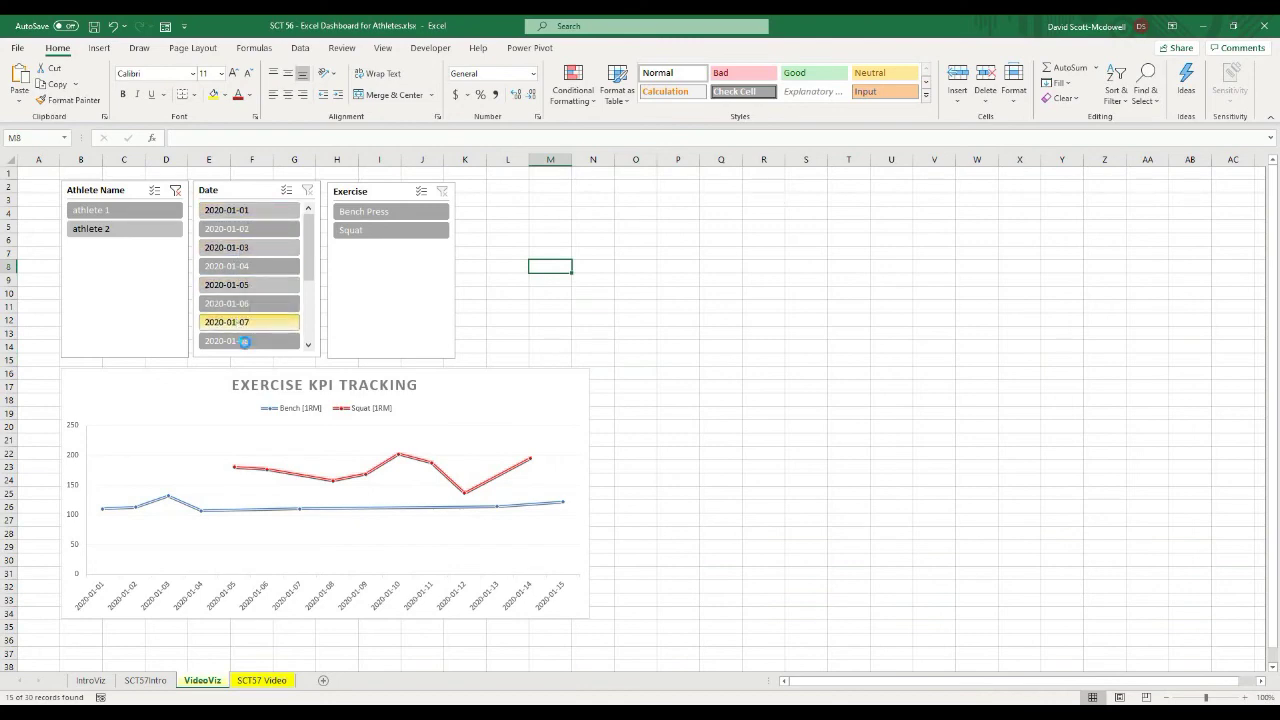
left_click_drag(645, 265, 640, 252)
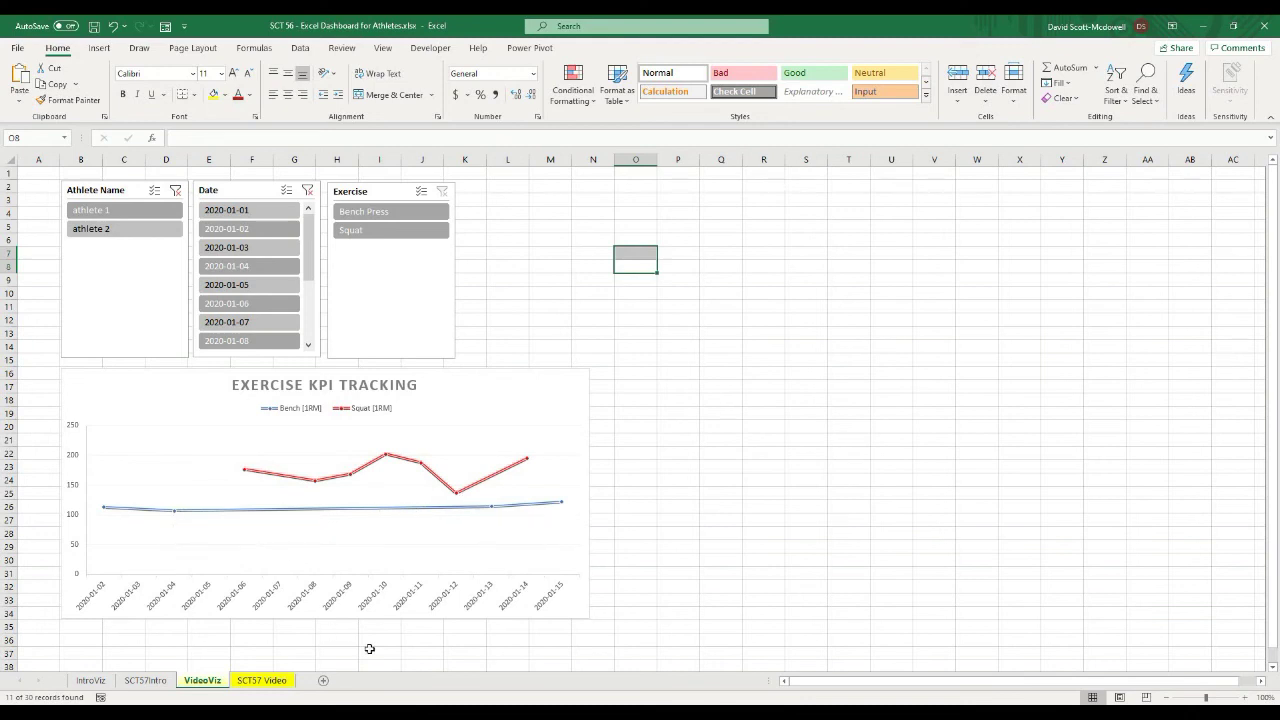
left_click(664, 464)
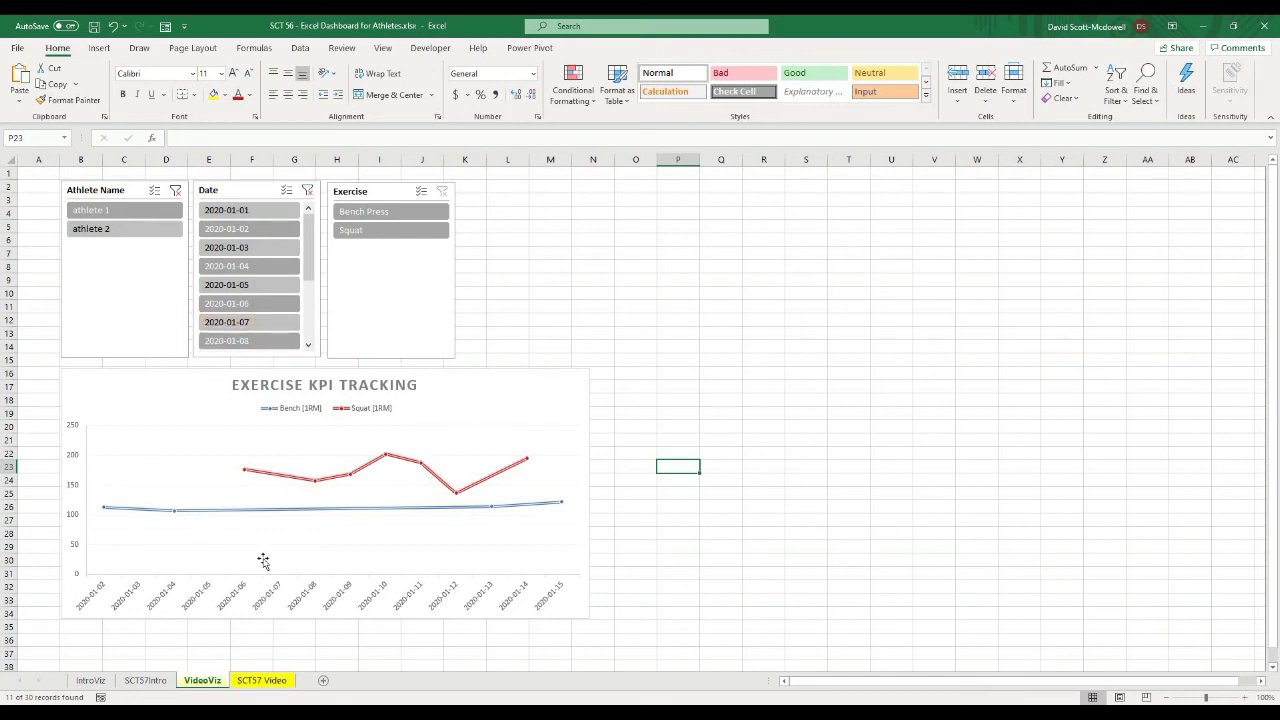
- Review the filtered source table on the SCT57 Video sheet and return to the VideoViz dashboard
left_click(266, 680)
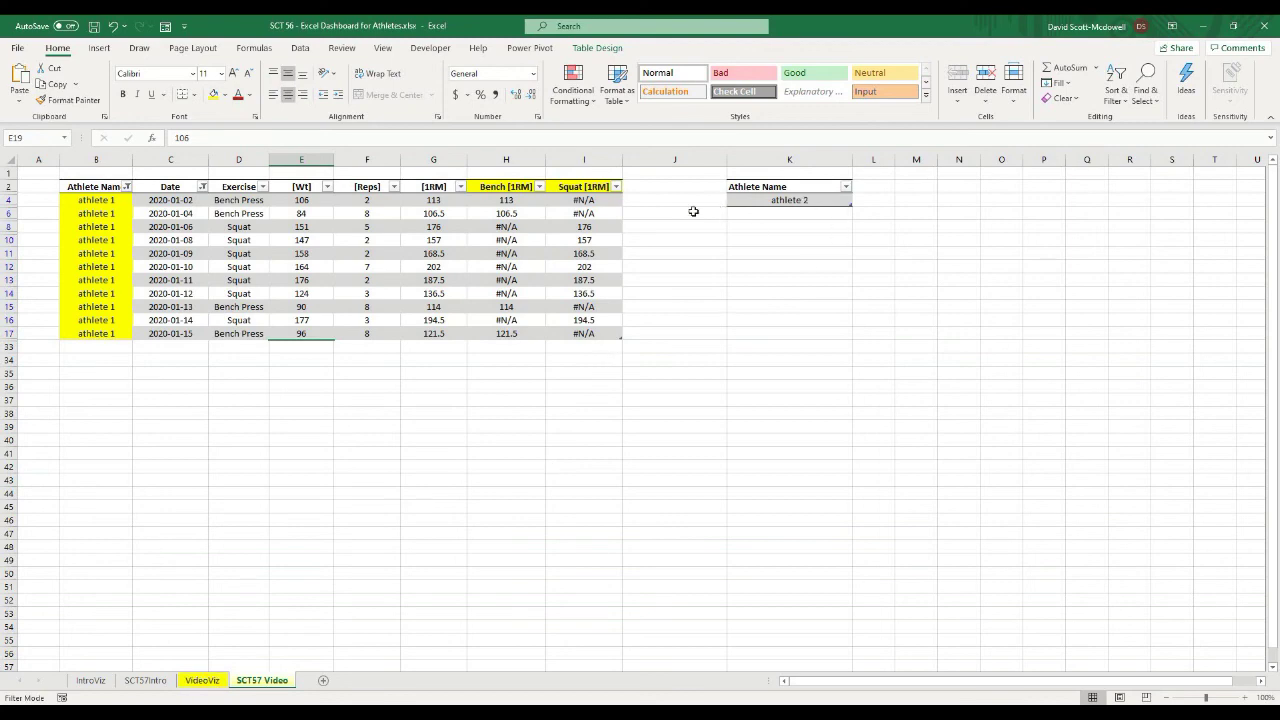
left_click(202, 680)
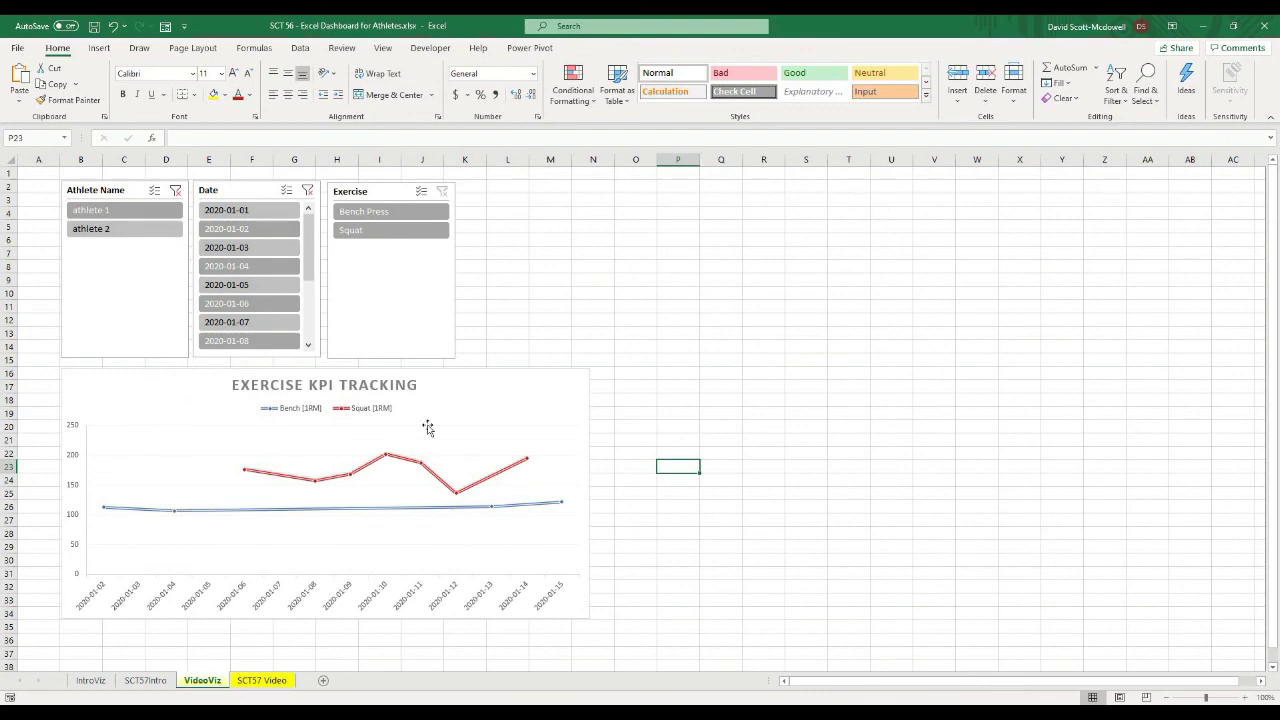
left_click(662, 427)
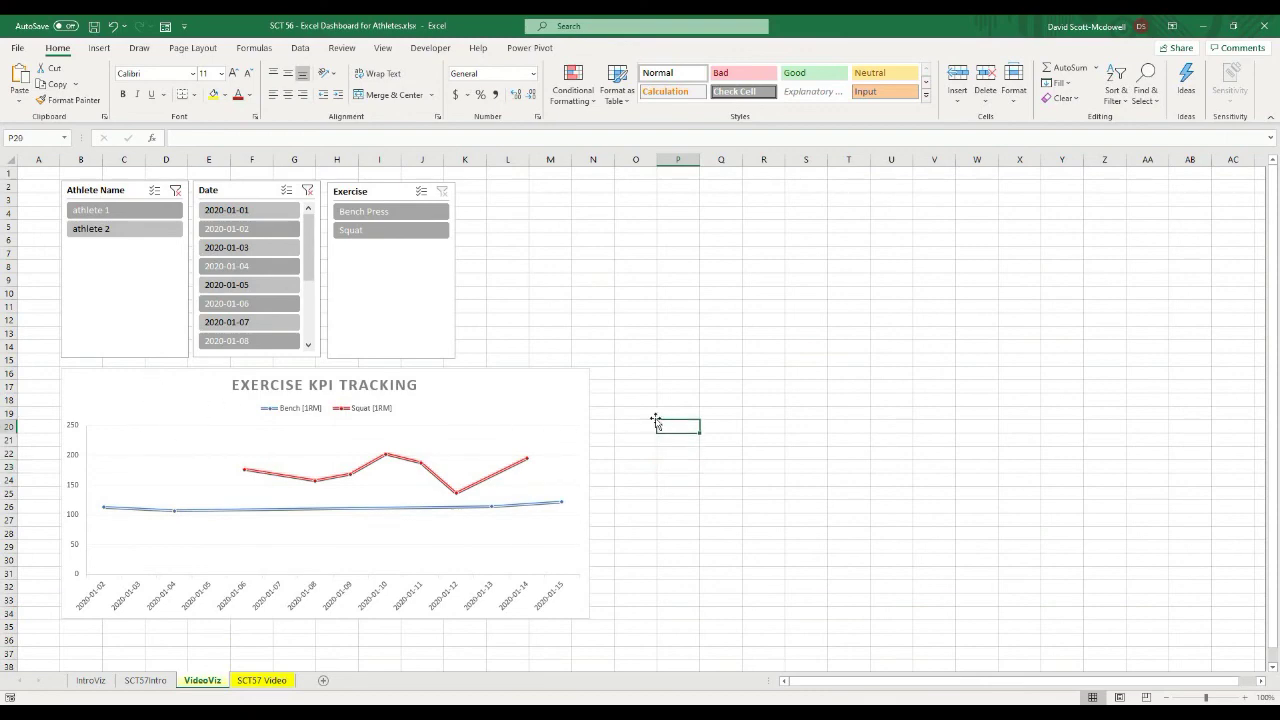
- Clear the filters on the Athlete Name and Date slicers
left_click(175, 192)
left_click(307, 190)
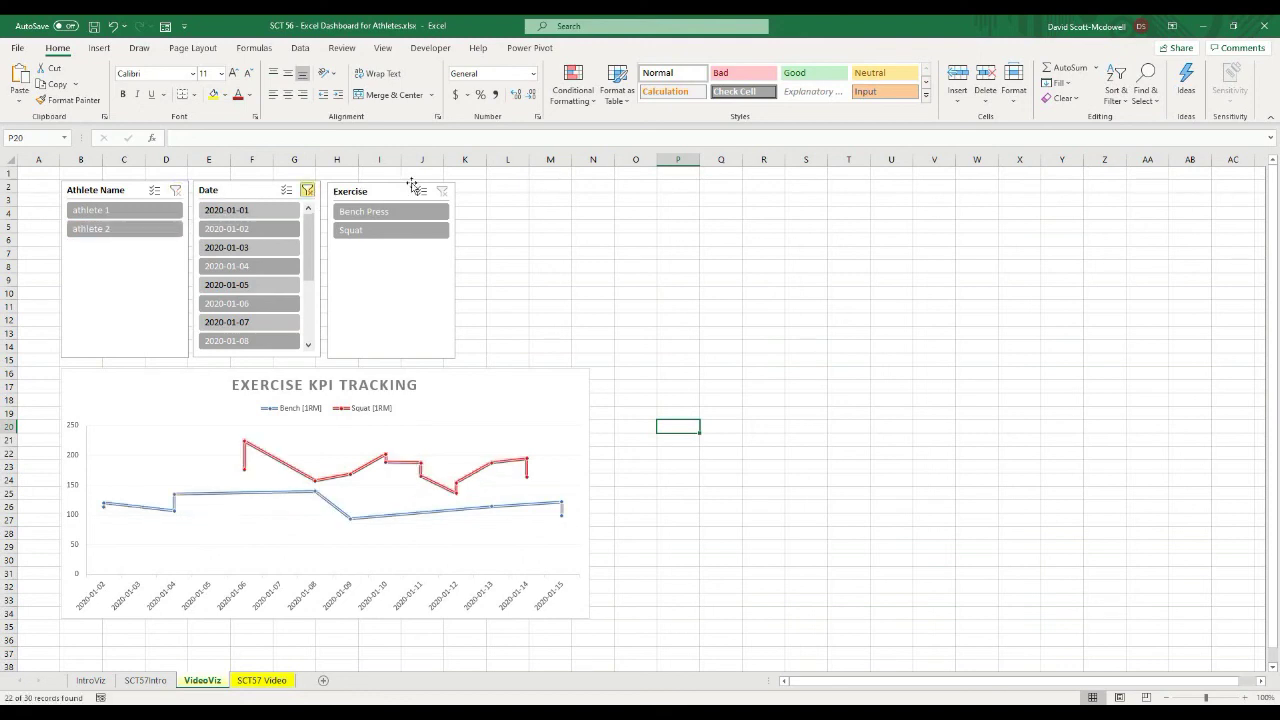
left_click(641, 310)
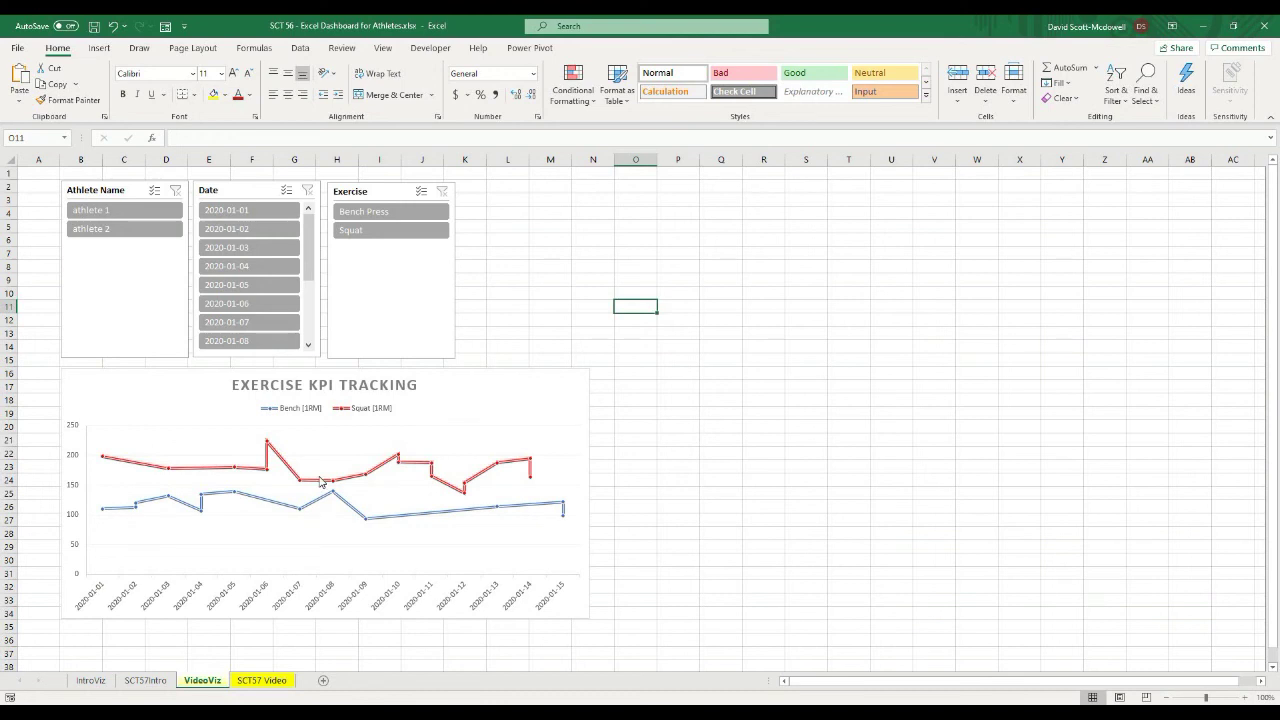
mouse_move(321, 483)
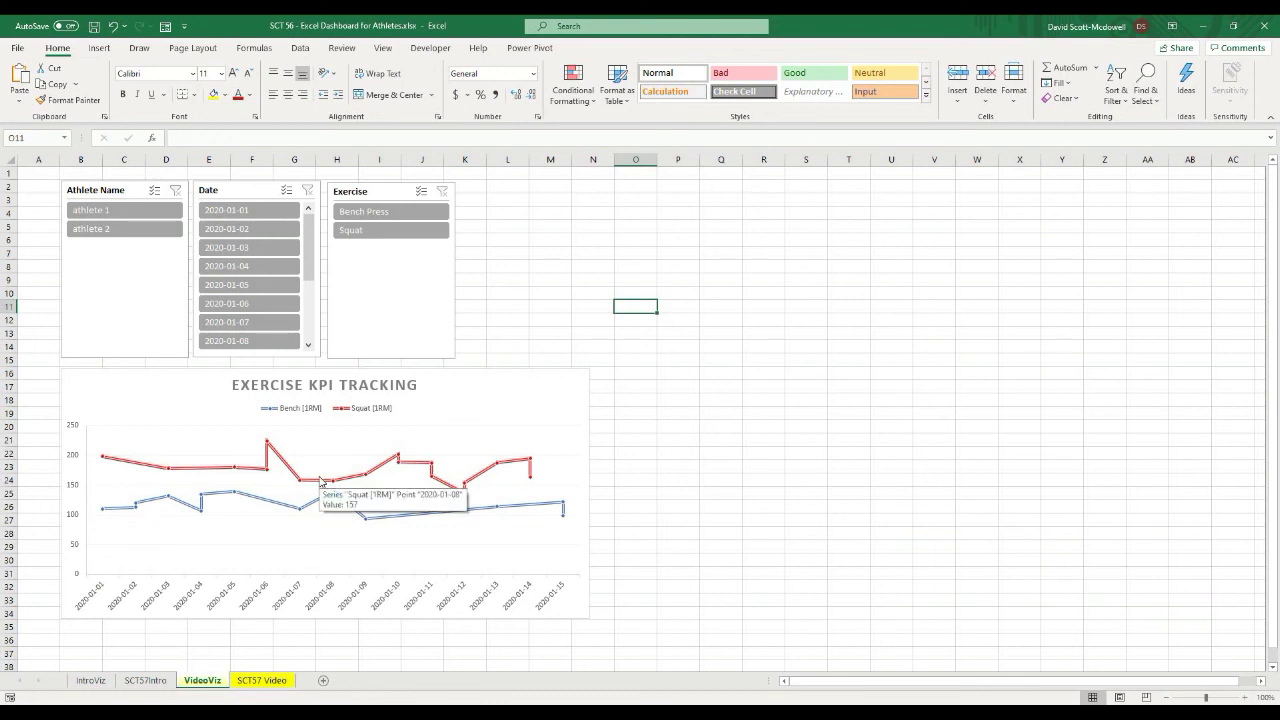
mouse_move(299, 514)
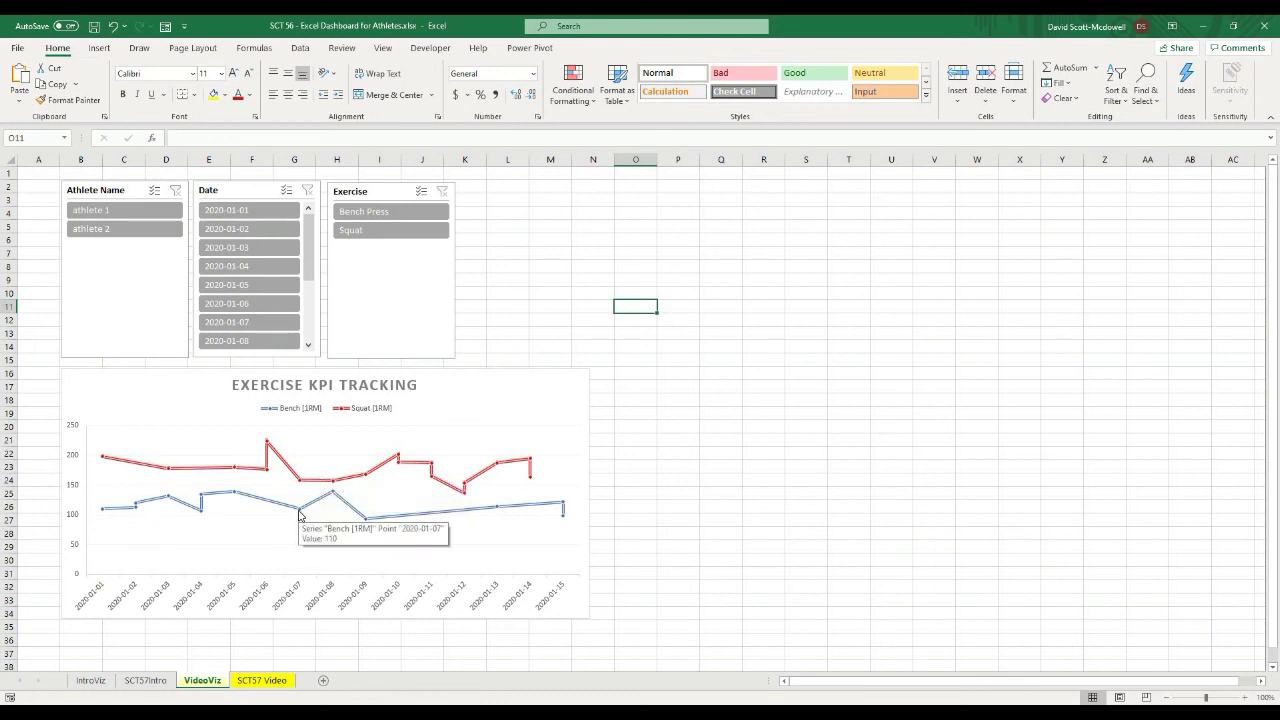